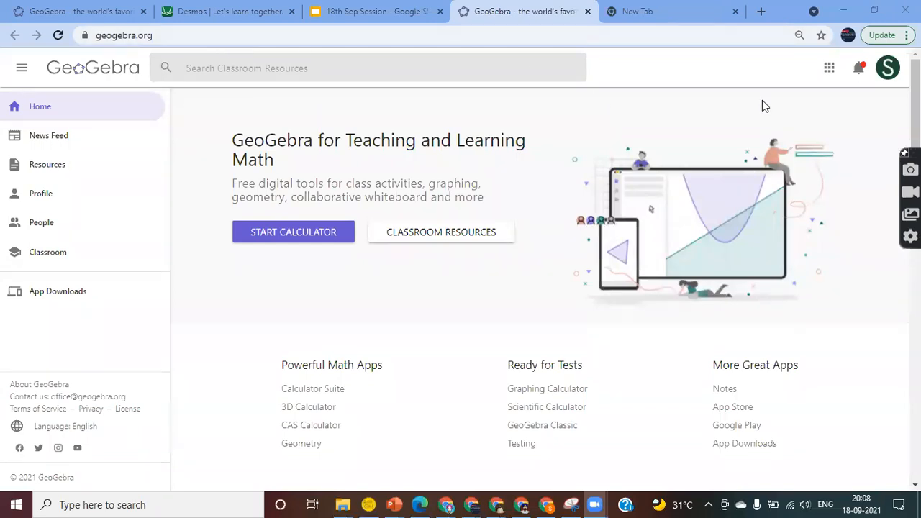
# View the account's profile page and its account settings, and return to the GeoGebra home page.
pyautogui.click(890, 67)
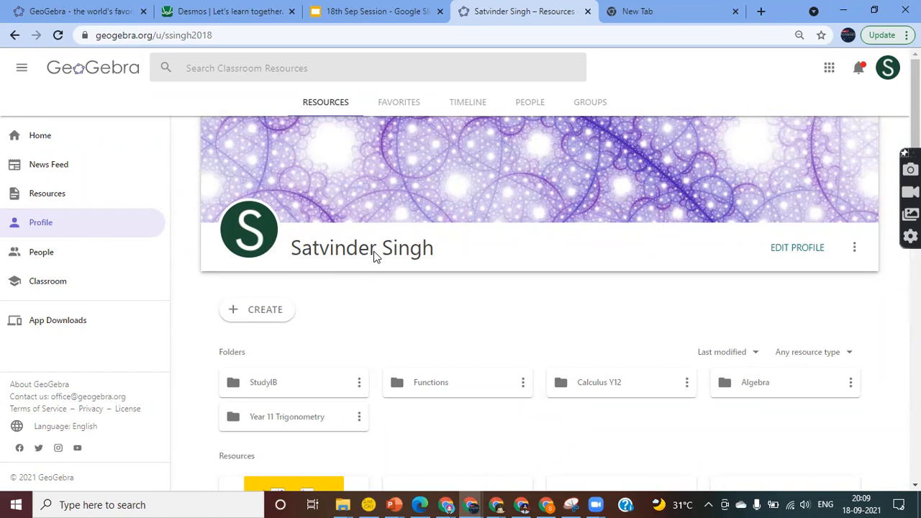
pyautogui.click(788, 255)
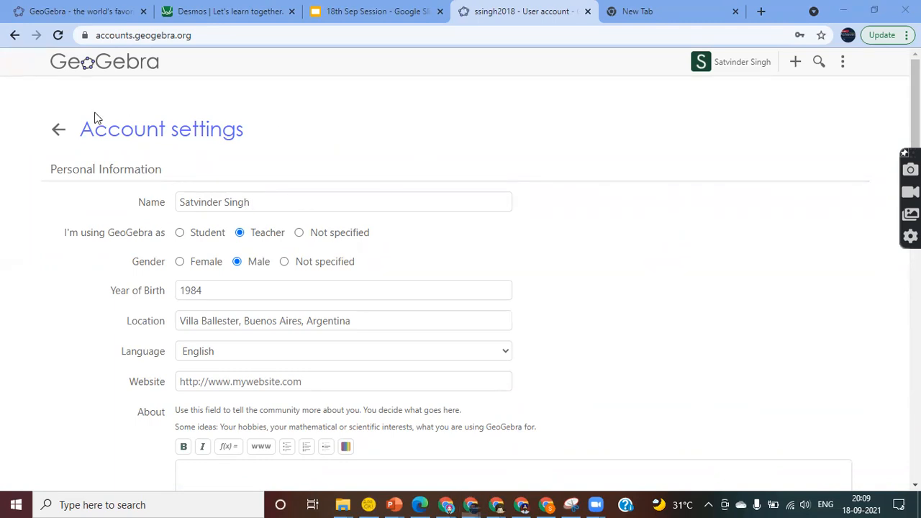
pyautogui.click(58, 134)
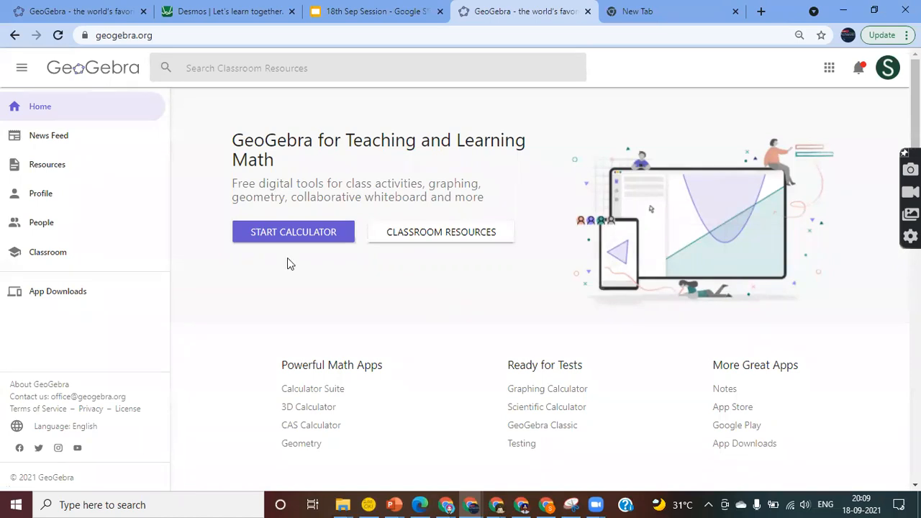
# Open the Classroom Resources page and look through the featured resources, the math topic map and the topic sections.
pyautogui.click(63, 169)
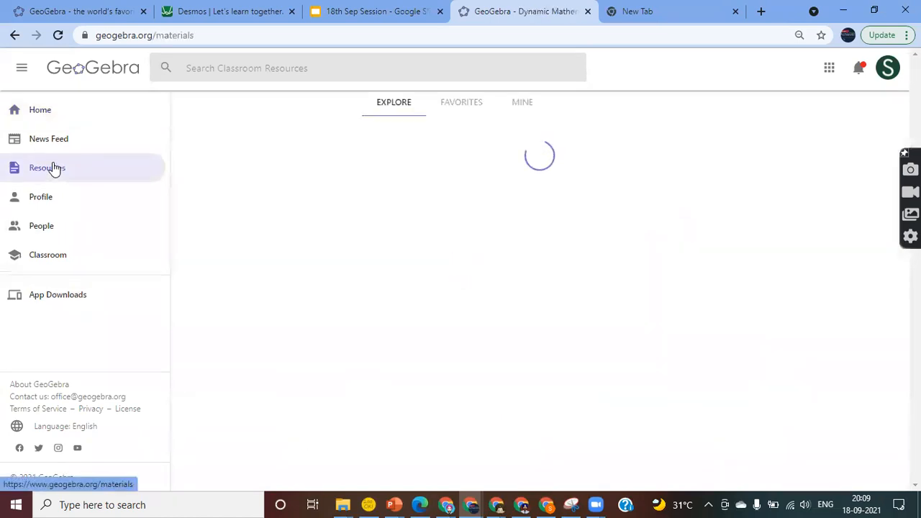
pyautogui.scroll(-2, 493, 323)
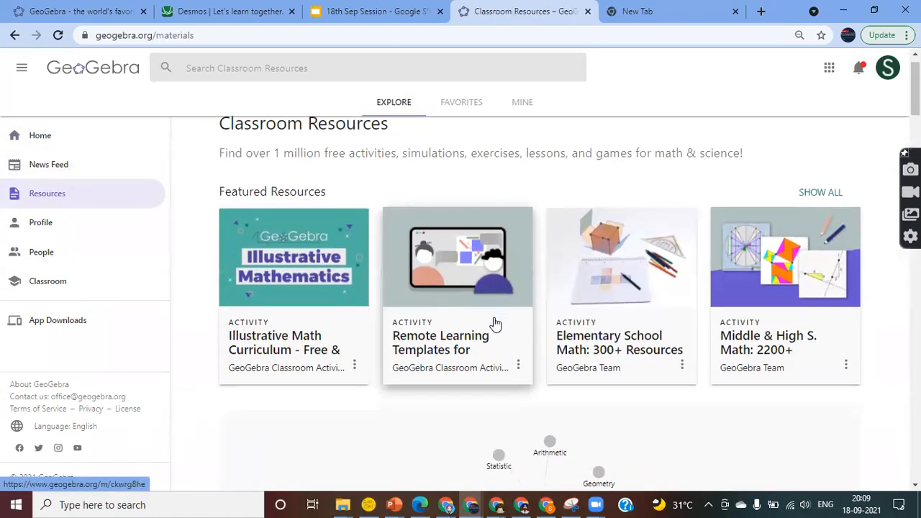
pyautogui.scroll(-3, 495, 324)
pyautogui.scroll(5, 495, 324)
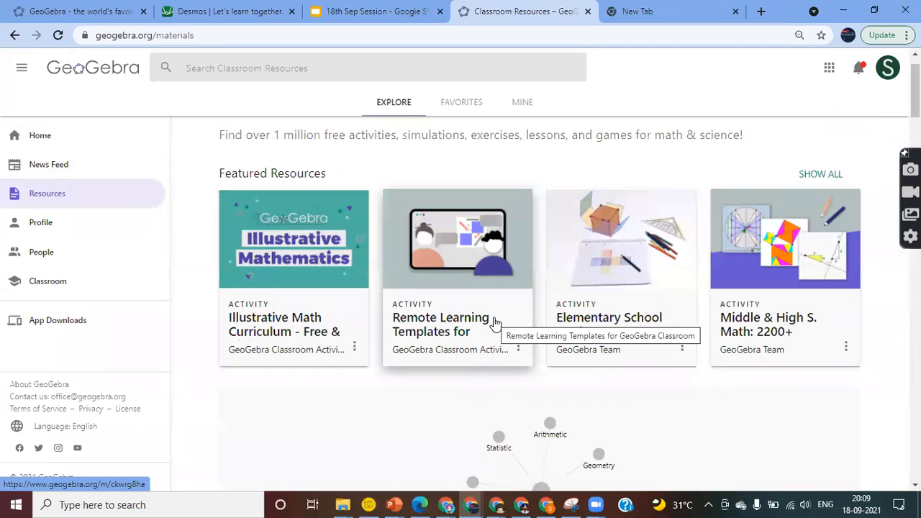
pyautogui.scroll(-3, 493, 322)
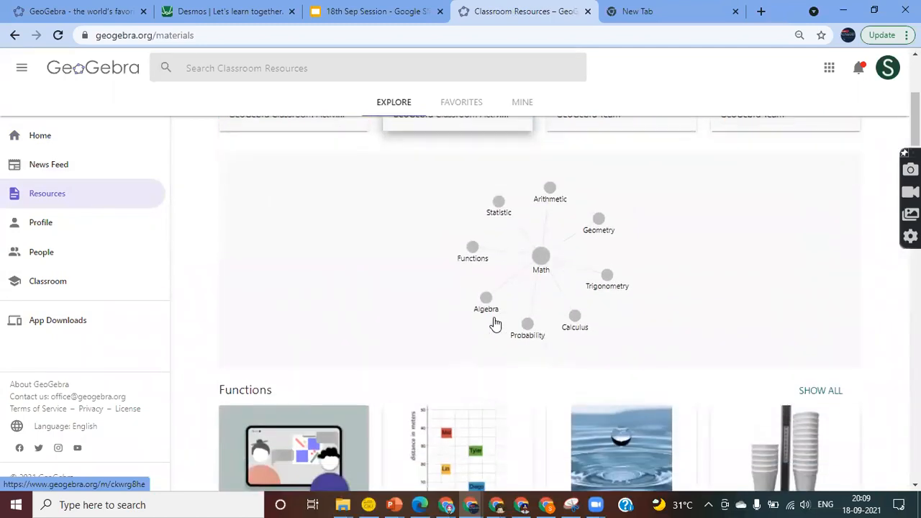
pyautogui.scroll(-6, 494, 322)
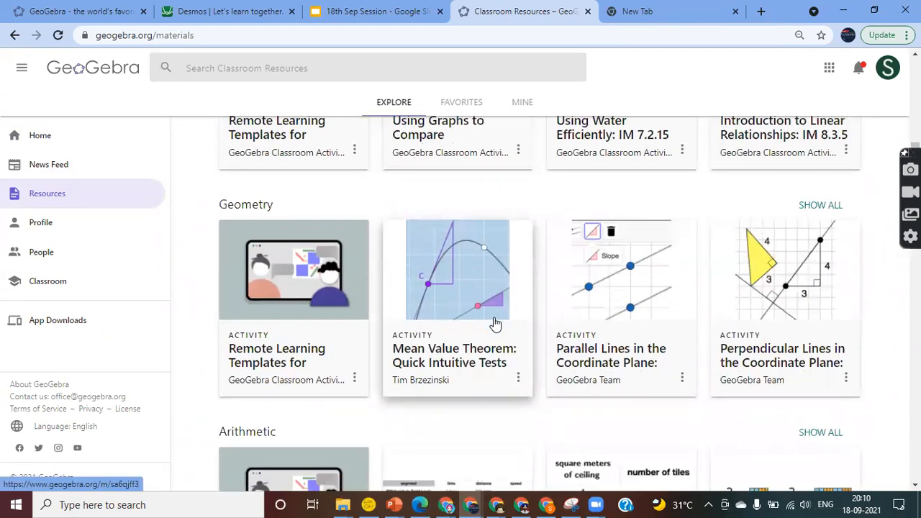
pyautogui.scroll(9, 495, 324)
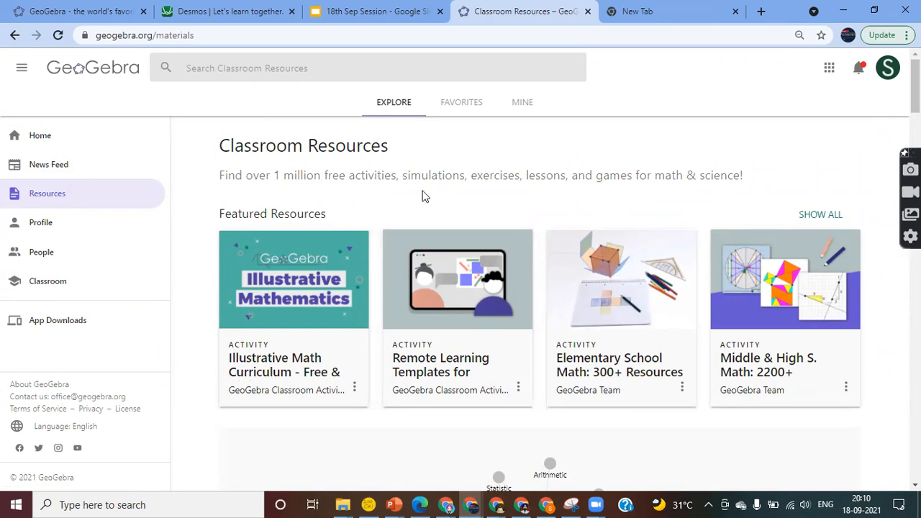
pyautogui.scroll(-1, 443, 332)
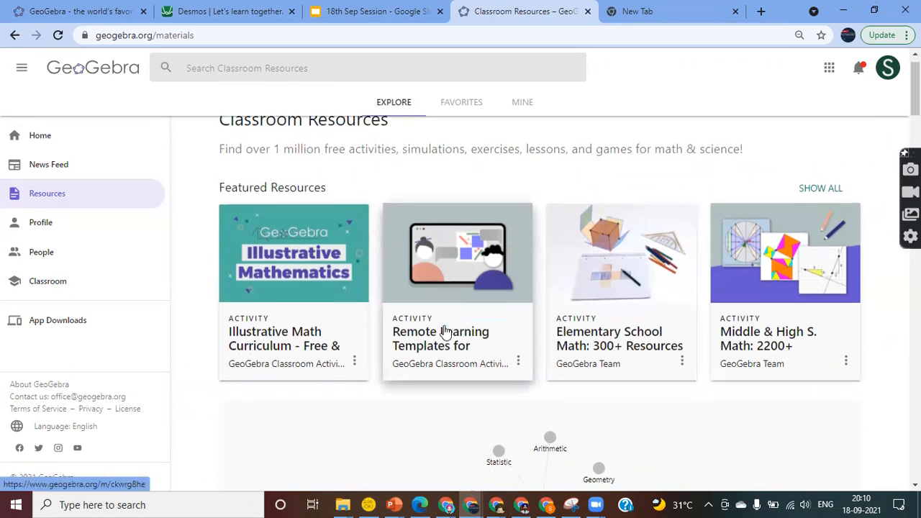
pyautogui.scroll(-14, 444, 329)
pyautogui.scroll(15, 353, 216)
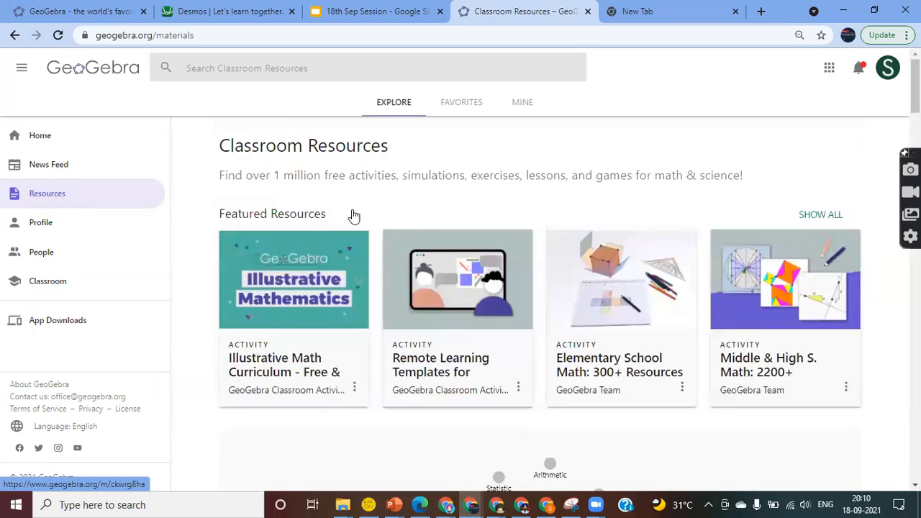
# Search the classroom resources for "Vector transformation" and look through the resulting activities.
pyautogui.click(225, 68)
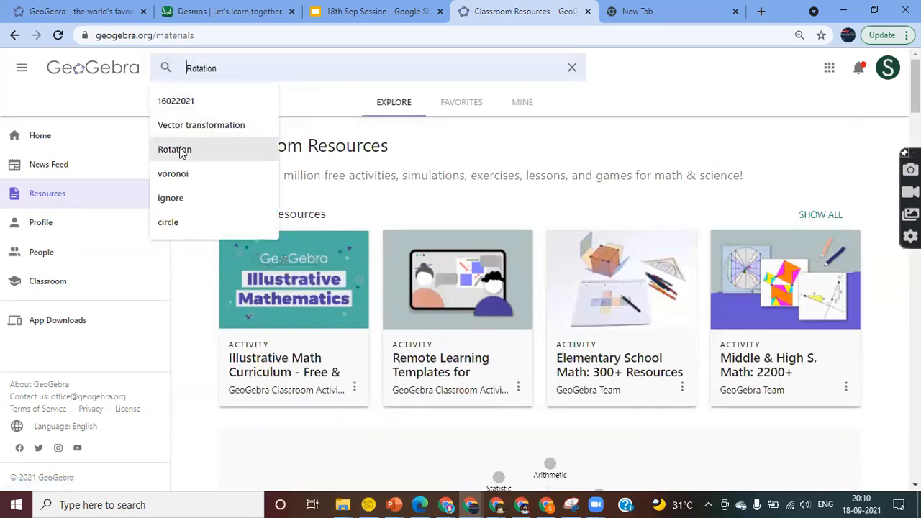
pyautogui.click(216, 135)
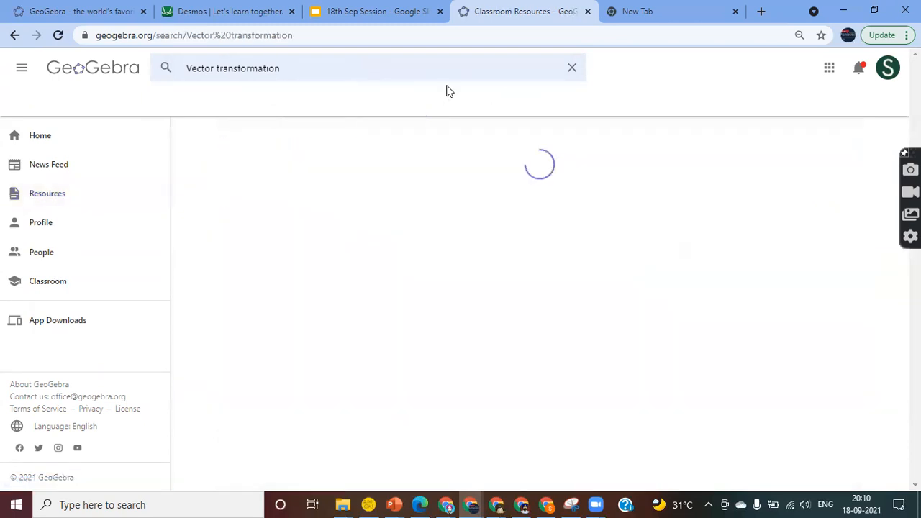
pyautogui.scroll(-5, 463, 318)
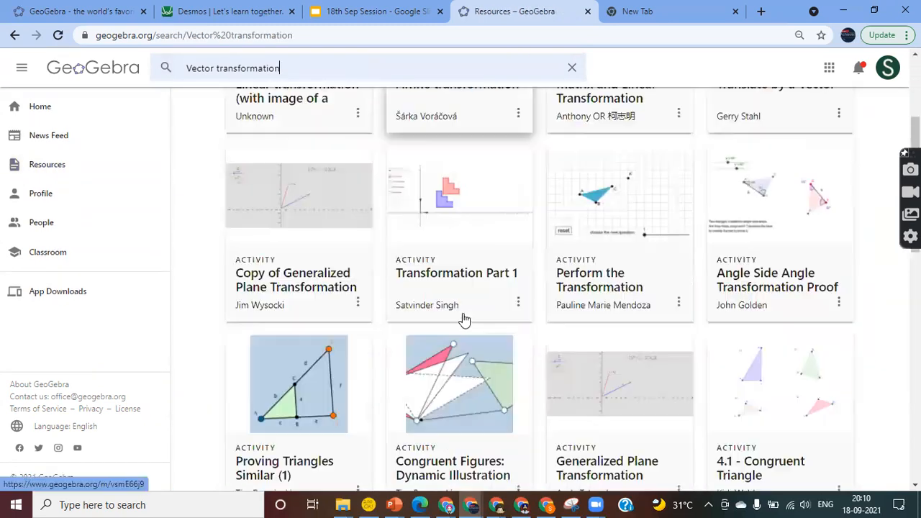
pyautogui.scroll(5, 462, 318)
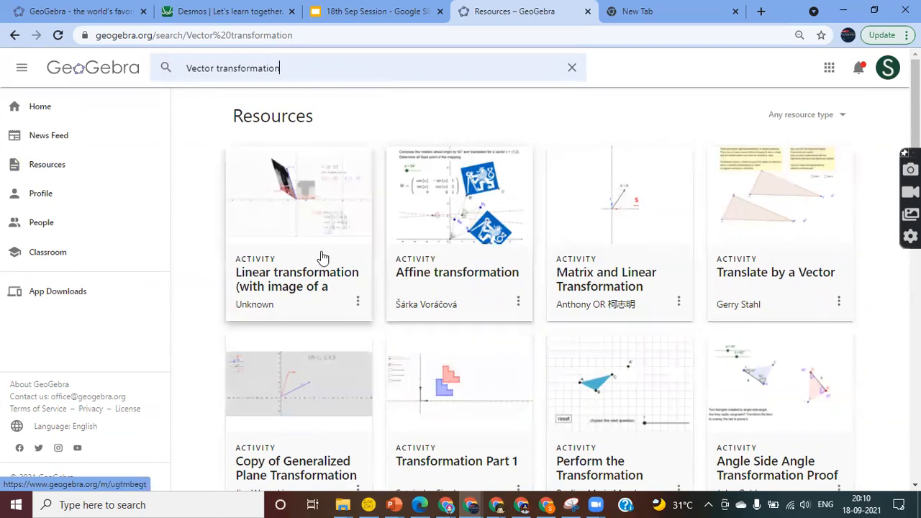
# Return to the home page by way of the resources overview and examine its app lists and featured resources.
pyautogui.click(44, 172)
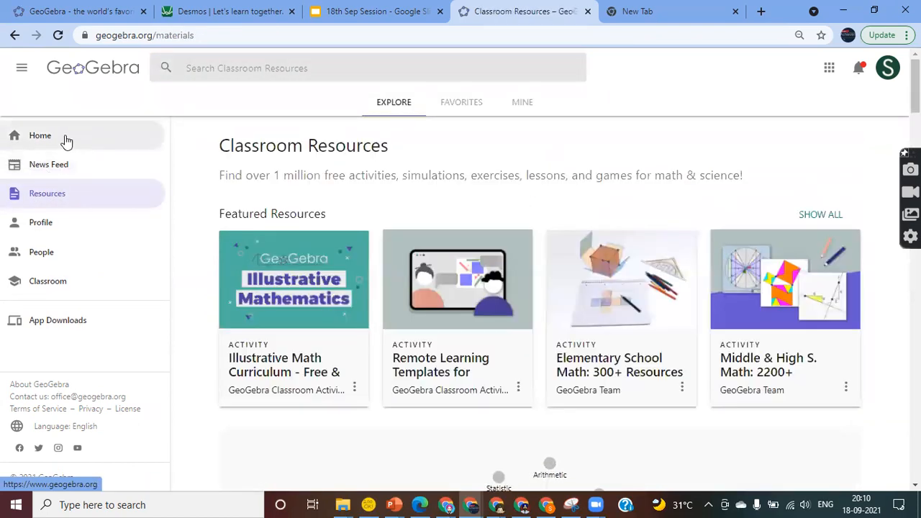
pyautogui.click(45, 142)
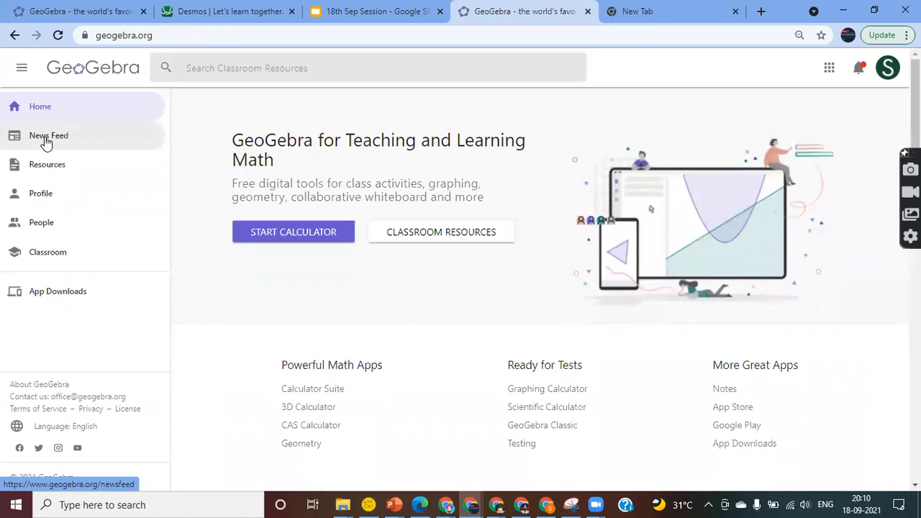
pyautogui.scroll(-2, 495, 349)
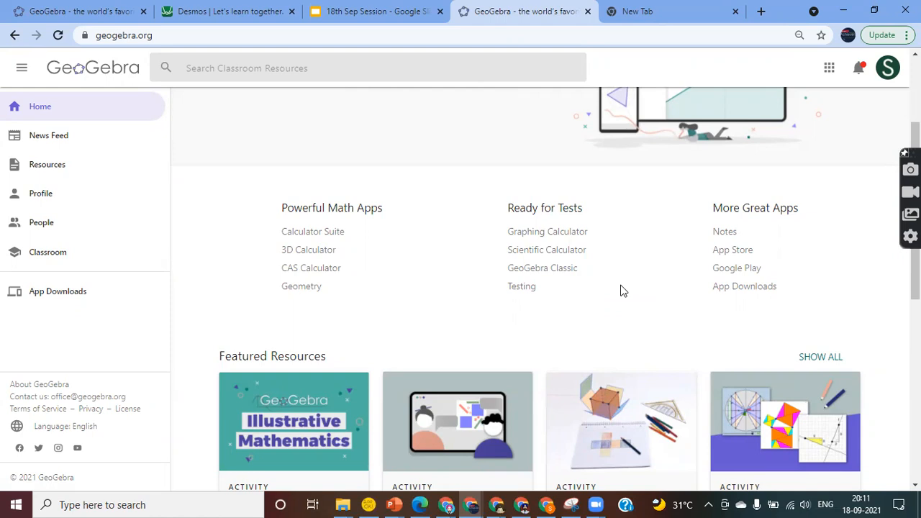
pyautogui.scroll(-2, 623, 290)
pyautogui.scroll(2, 621, 292)
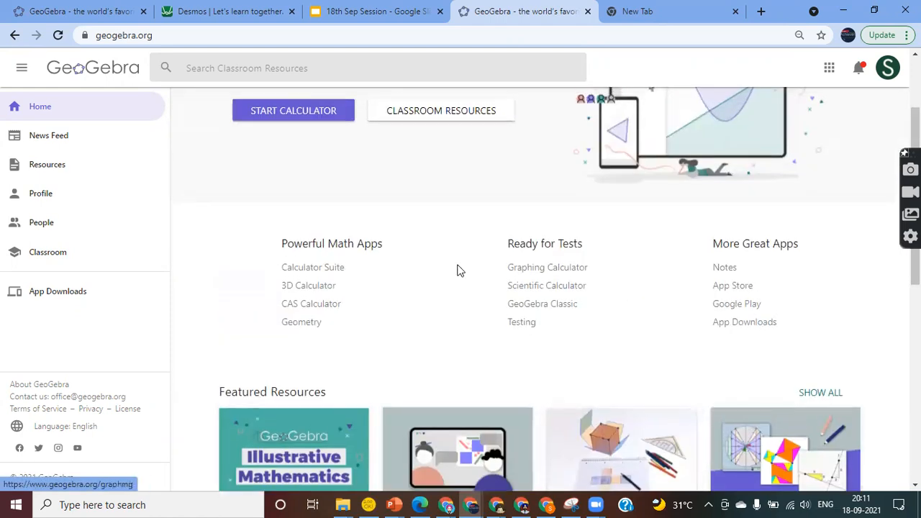
pyautogui.scroll(2, 456, 270)
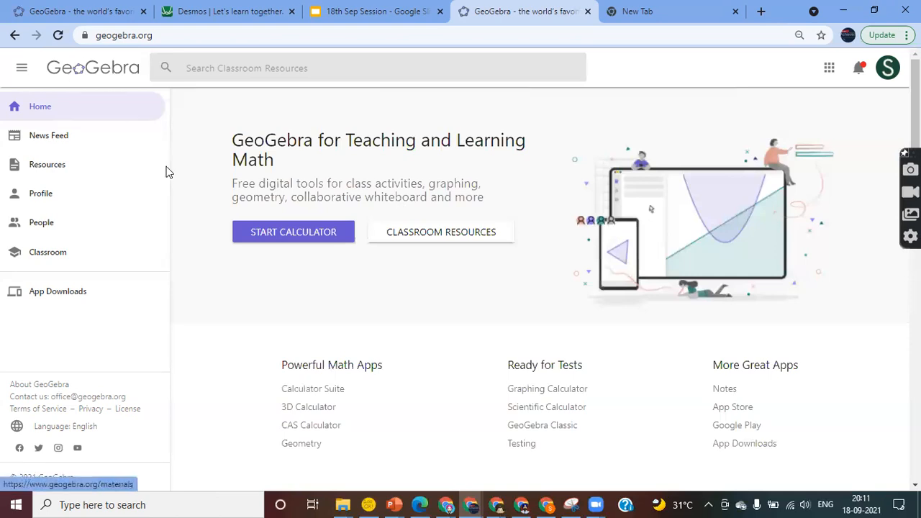
pyautogui.scroll(-2, 417, 302)
pyautogui.scroll(2, 417, 302)
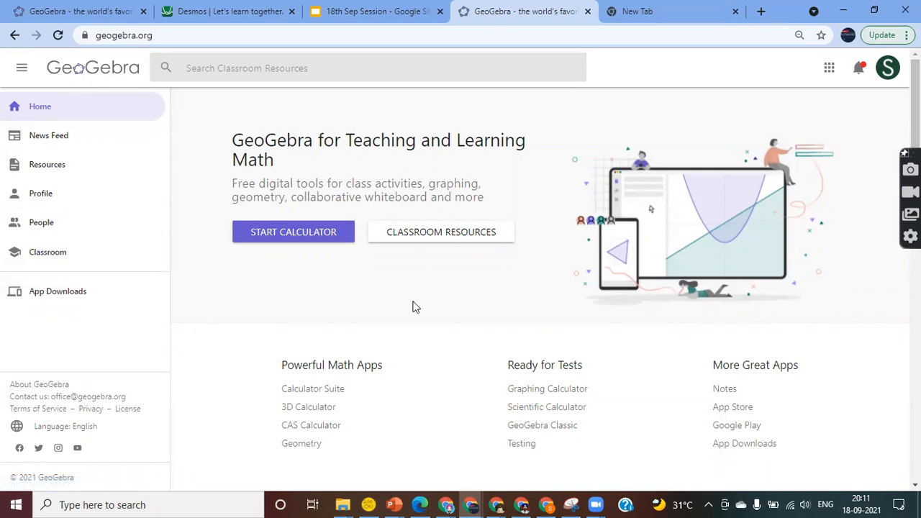
pyautogui.scroll(-4, 533, 384)
pyautogui.scroll(4, 533, 386)
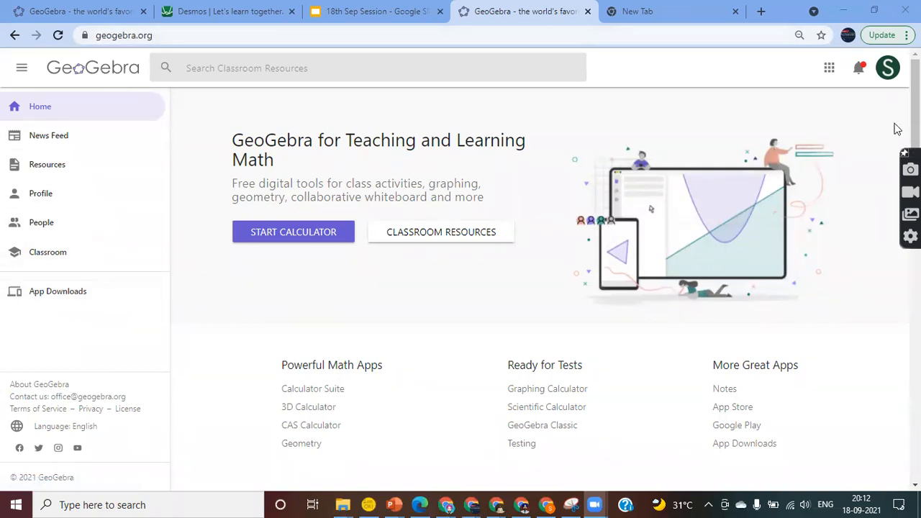
# View the profile page again, then go back home and review the math, test and other app lists.
pyautogui.click(888, 79)
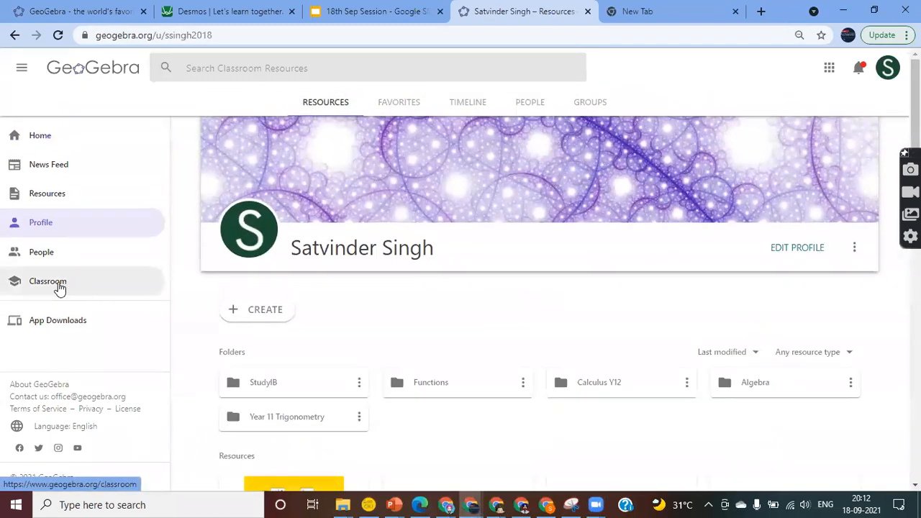
pyautogui.click(44, 144)
pyautogui.scroll(-3, 438, 354)
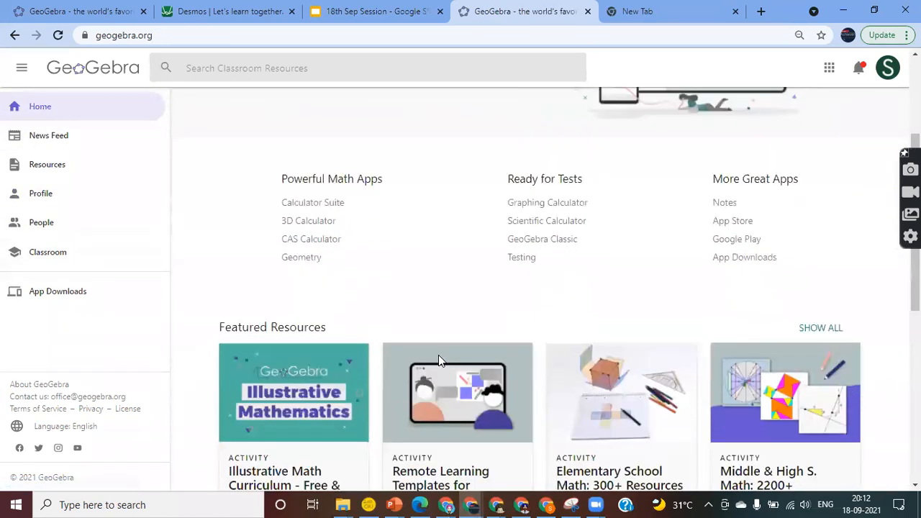
pyautogui.scroll(2, 438, 354)
pyautogui.scroll(-1, 438, 355)
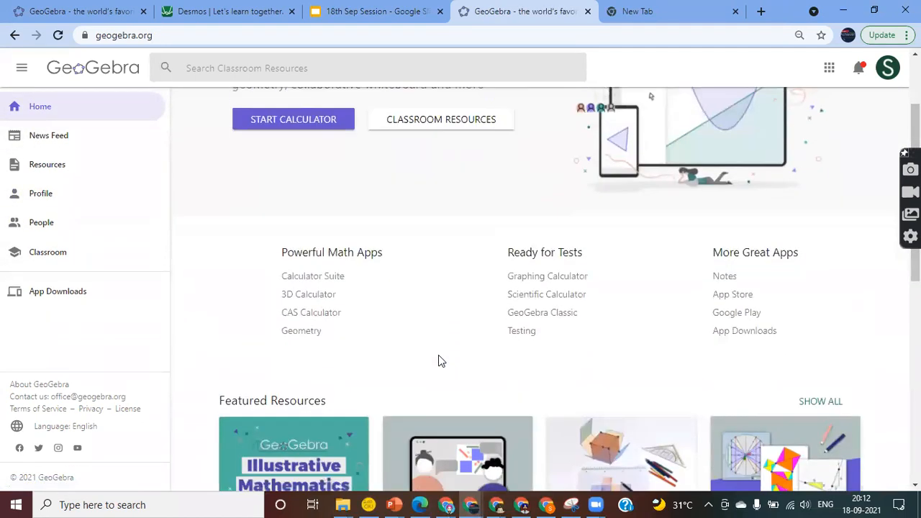
pyautogui.scroll(-1, 440, 359)
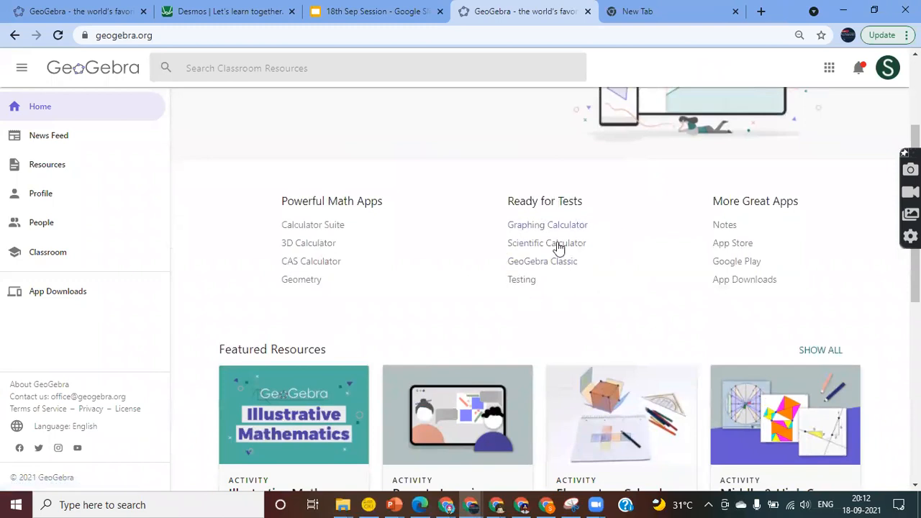
# Open the app downloads page and examine the offered apps, highlighting the name Classic 6 in the GeoGebra Classic 6 entry.
pyautogui.click(63, 300)
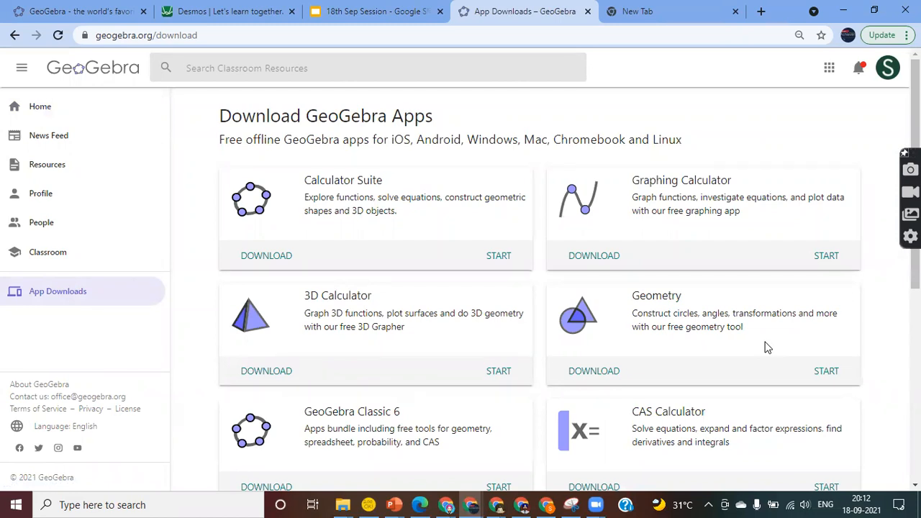
pyautogui.scroll(-2, 766, 347)
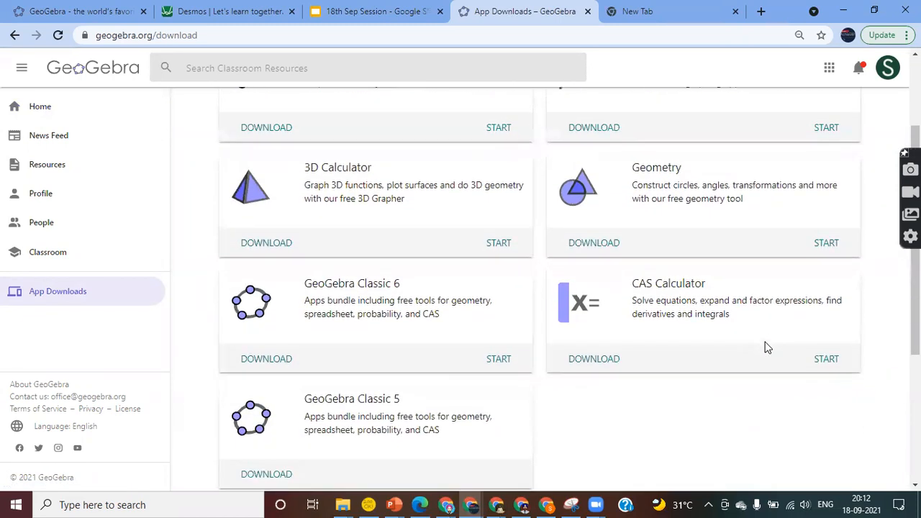
pyautogui.scroll(-2, 767, 348)
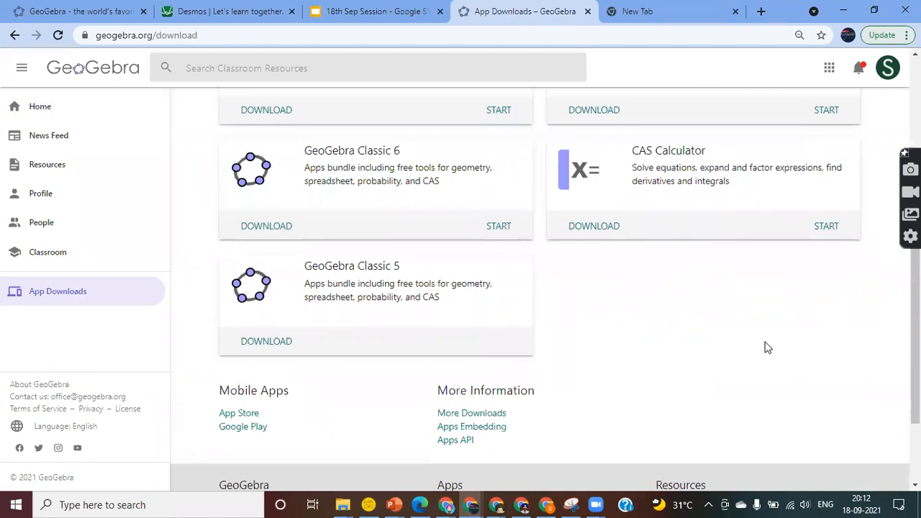
pyautogui.scroll(2, 767, 347)
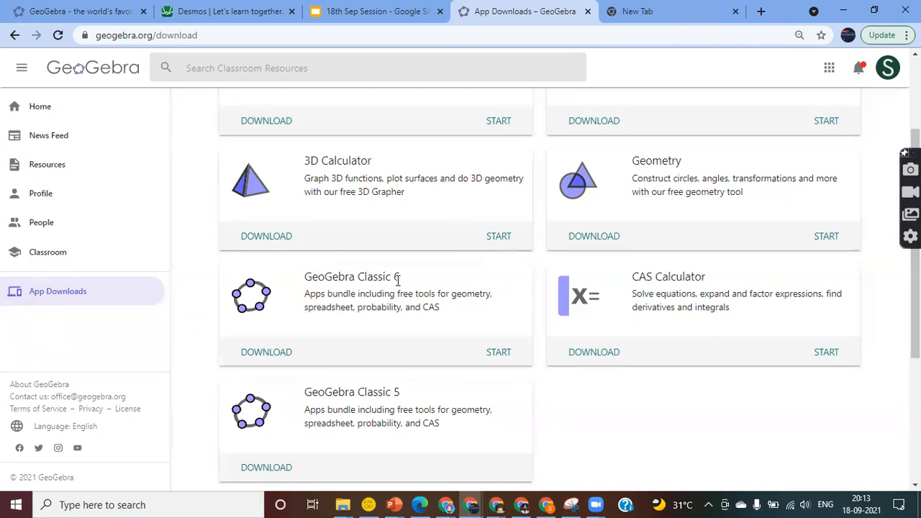
pyautogui.scroll(-1, 432, 418)
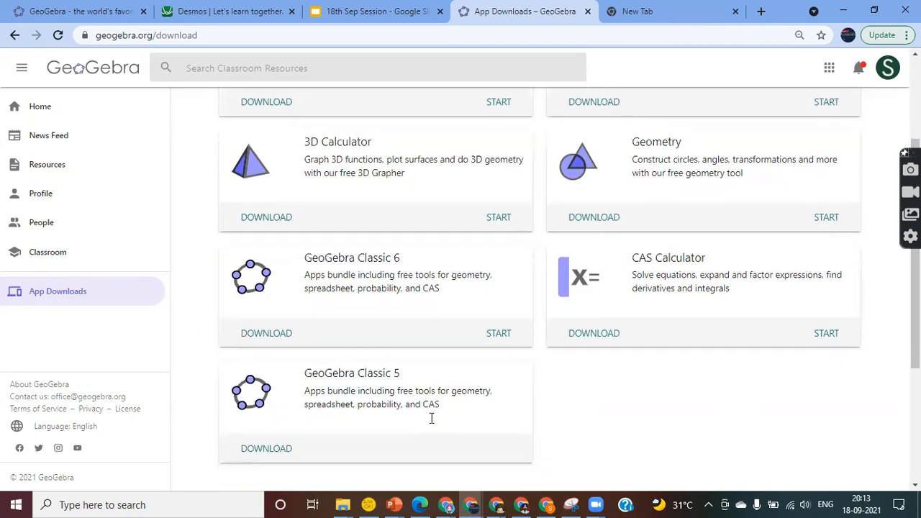
pyautogui.scroll(-1, 431, 418)
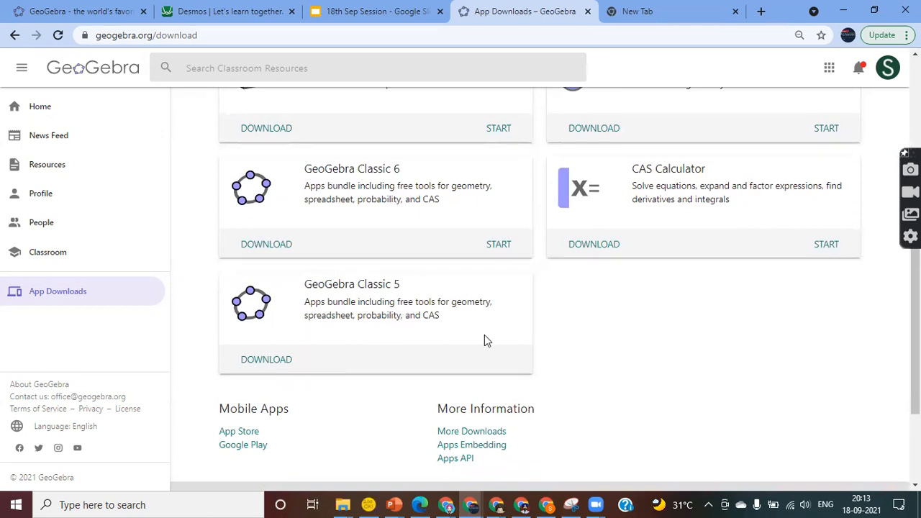
pyautogui.scroll(1, 484, 335)
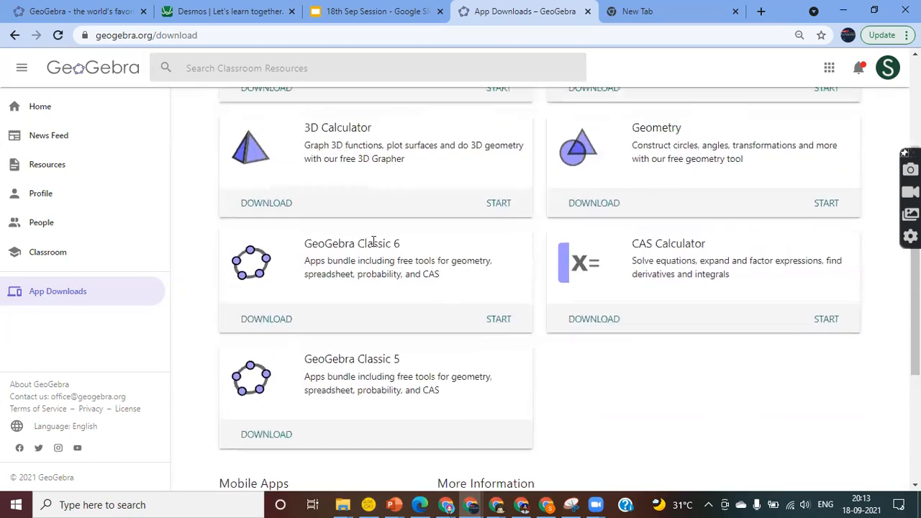
pyautogui.moveTo(359, 244); pyautogui.dragTo(418, 246)
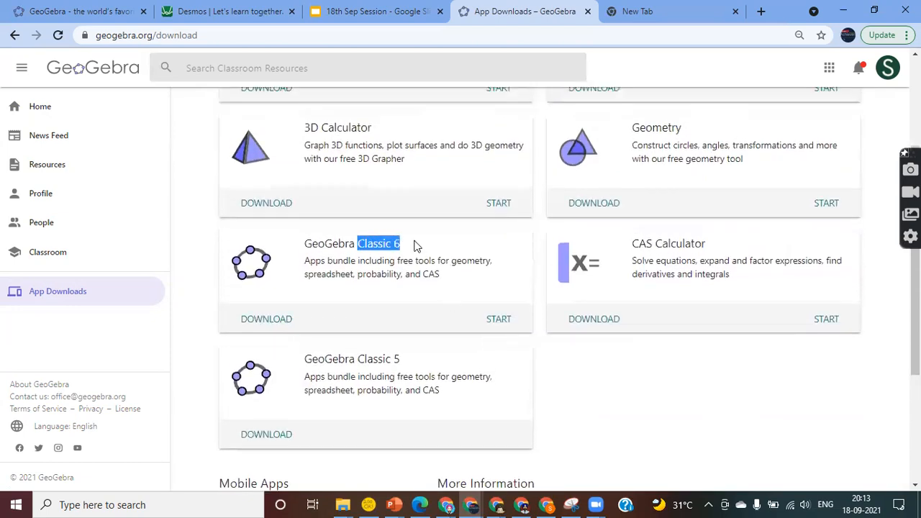
pyautogui.click(601, 376)
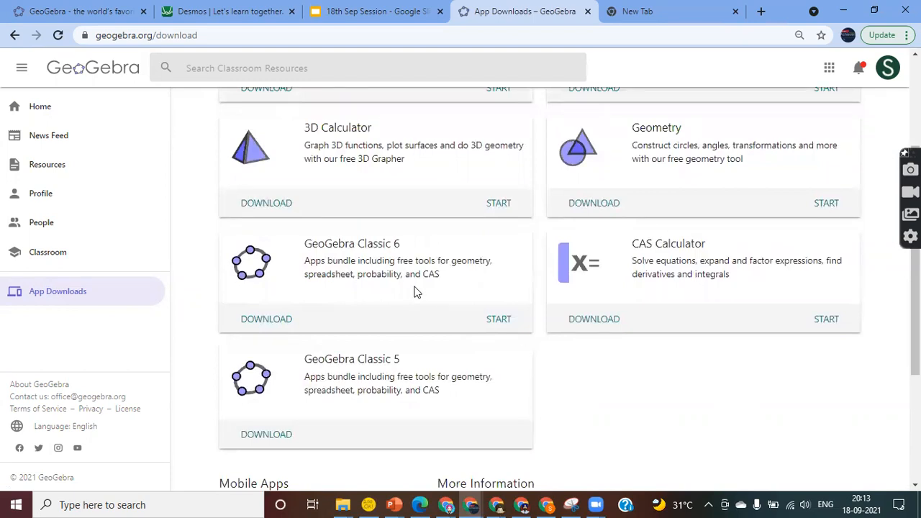
# Start GeoGebra Classic 6 from the app downloads page and recover the unsaved changes.
pyautogui.moveTo(357, 243); pyautogui.dragTo(409, 246)
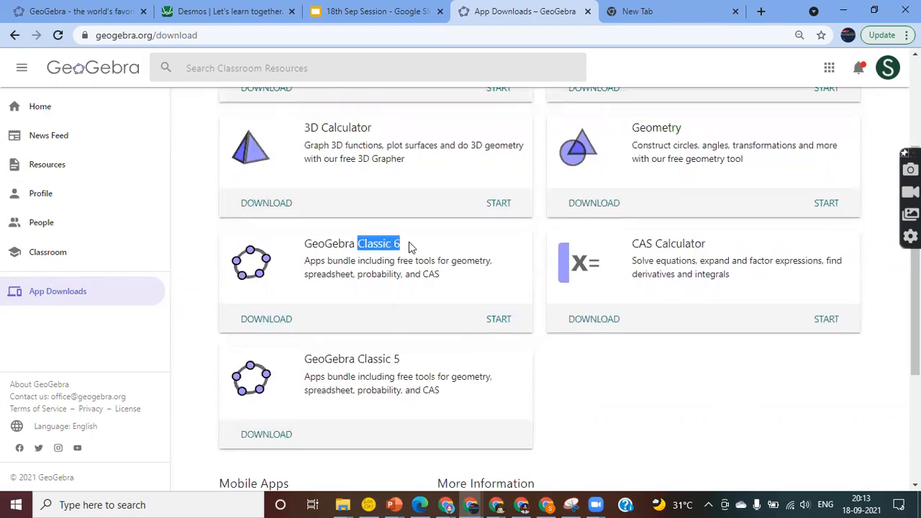
pyautogui.click(489, 324)
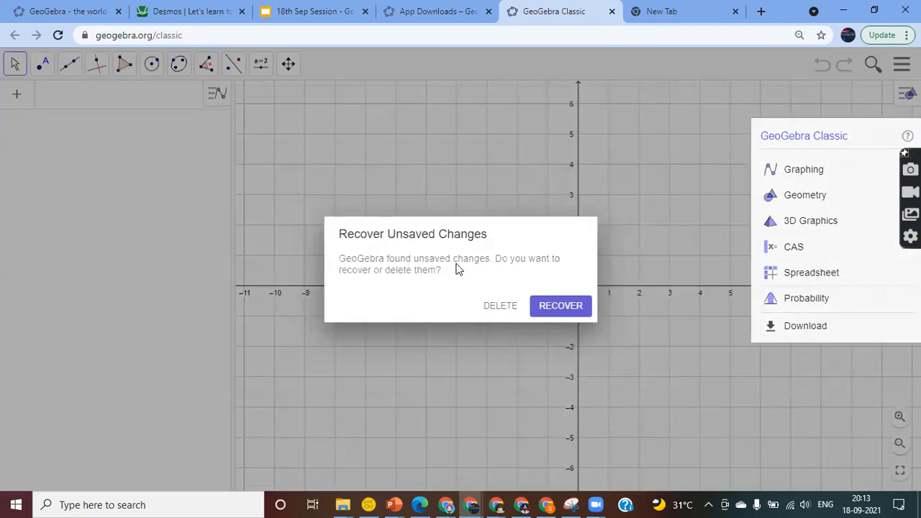
pyautogui.click(559, 308)
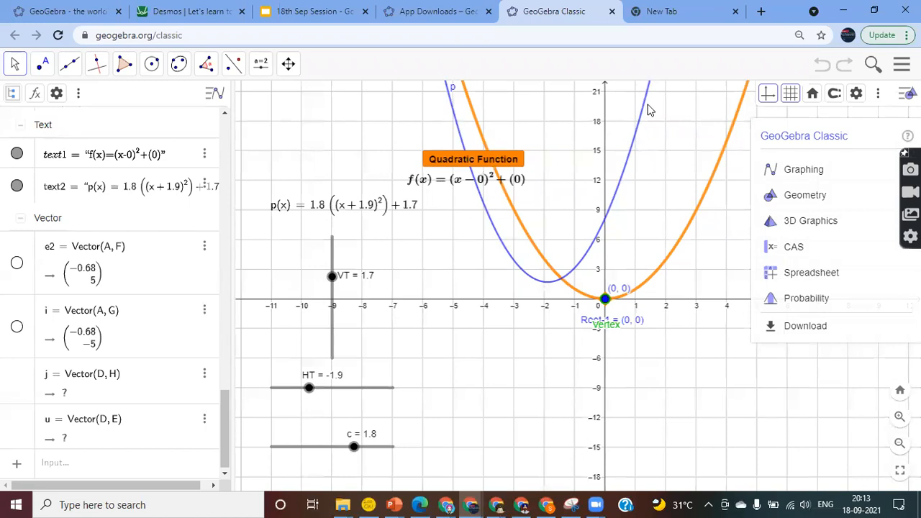
# Save the recovered construction with the title "Quadratic Functions" and Shared visibility.
pyautogui.click(901, 64)
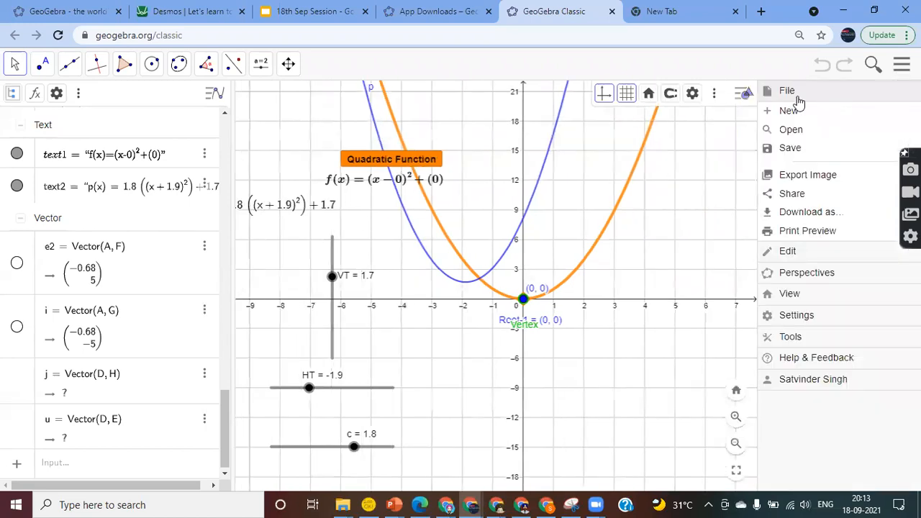
pyautogui.click(691, 158)
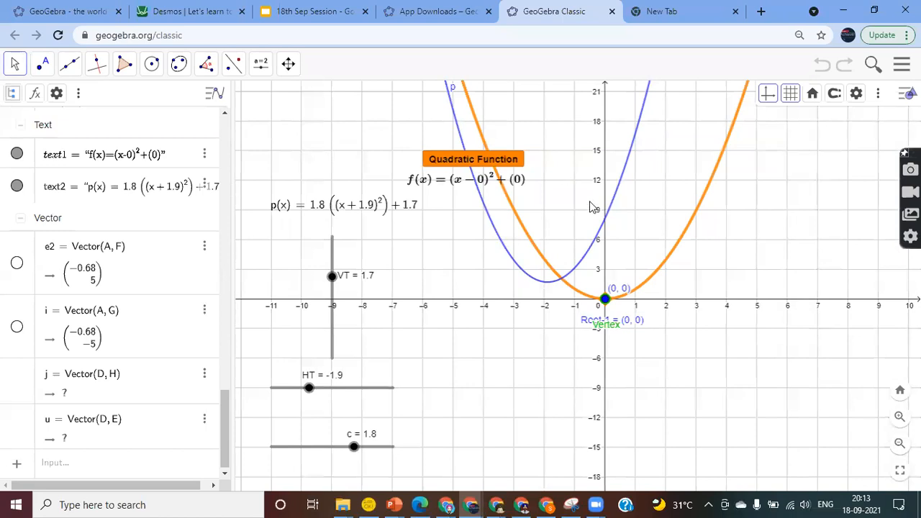
pyautogui.click(902, 64)
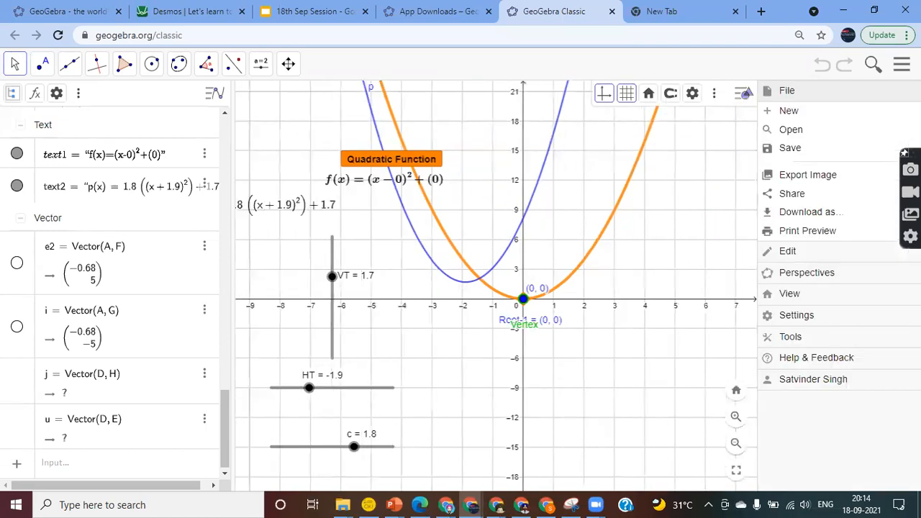
pyautogui.click(790, 153)
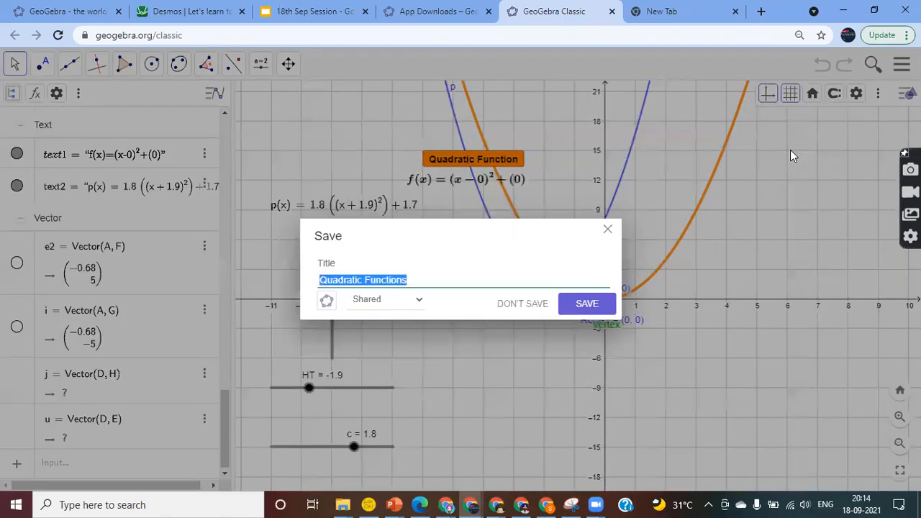
pyautogui.click(587, 312)
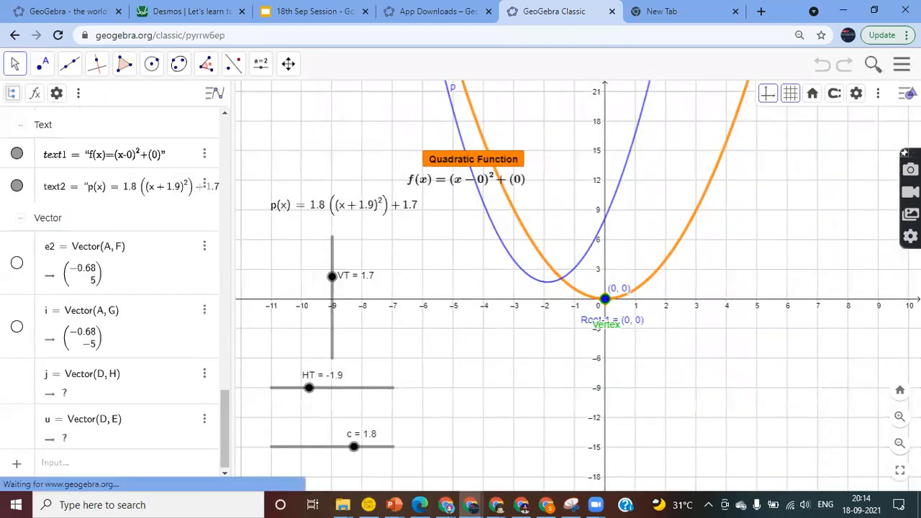
# Create a new blank GeoGebra Classic file and dismiss the perspective chooser.
pyautogui.click(901, 67)
pyautogui.click(785, 113)
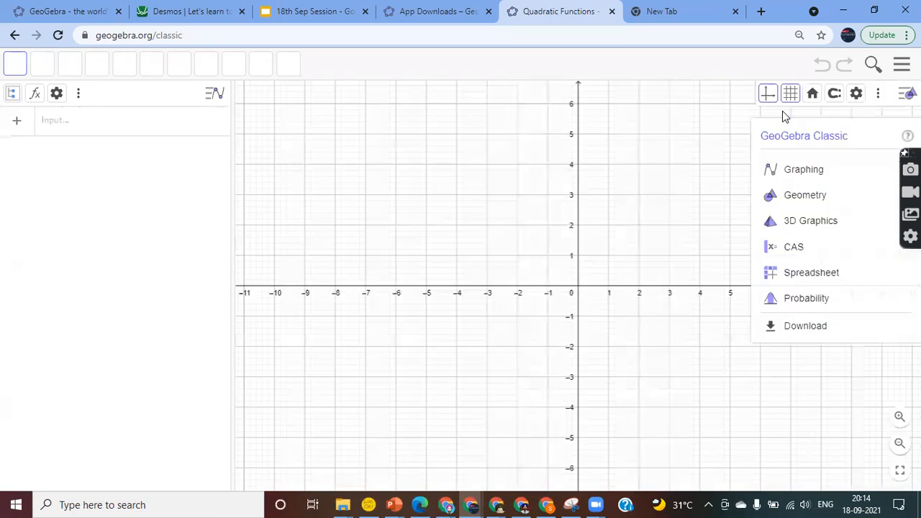
pyautogui.click(638, 241)
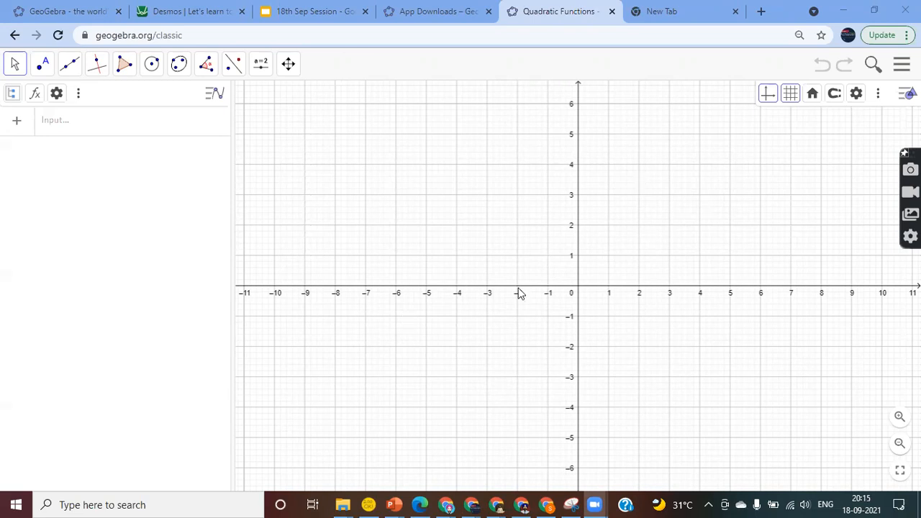
pyautogui.click(100, 124)
pyautogui.click(53, 124)
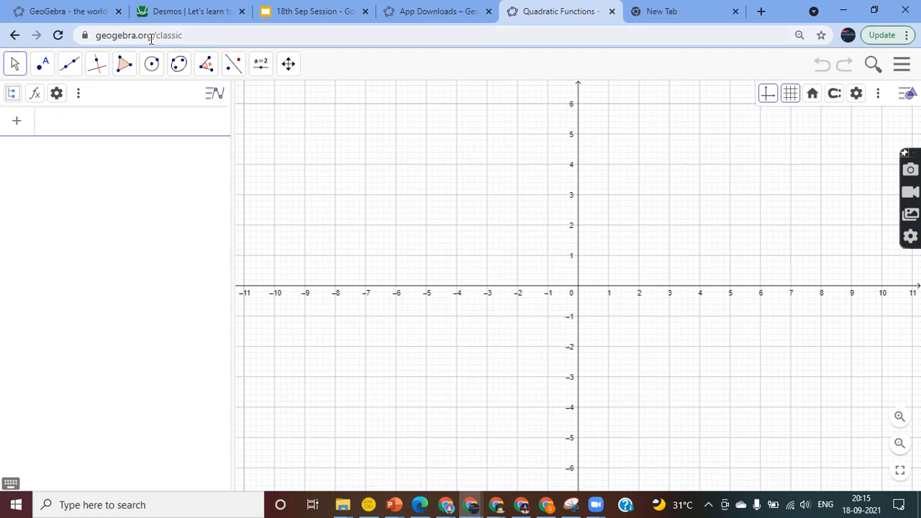
pyautogui.click(189, 35)
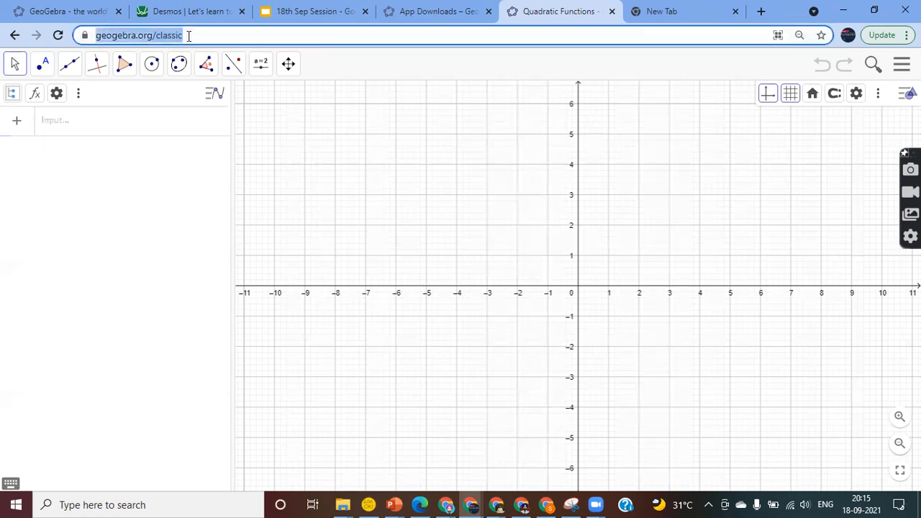
pyautogui.click(113, 115)
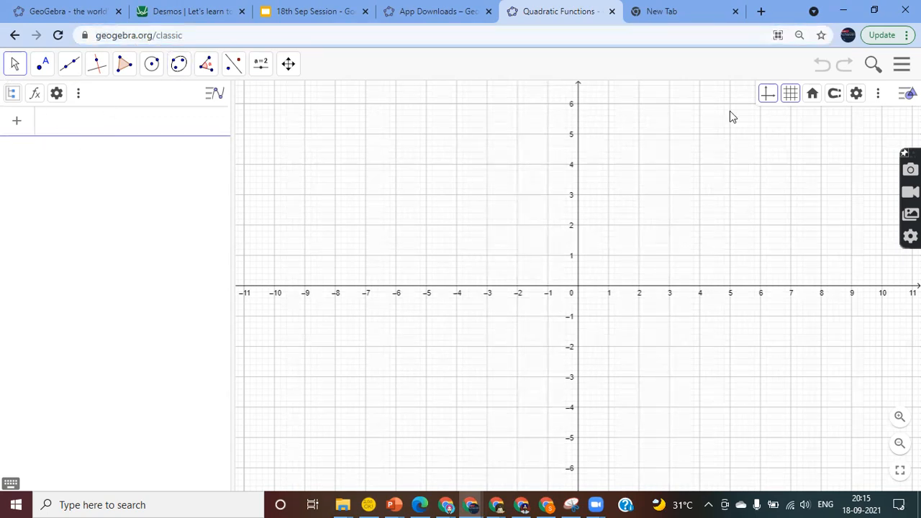
# Pan the coordinate plane in several directions and toggle the axes off and on.
pyautogui.moveTo(695, 162); pyautogui.dragTo(703, 218)
pyautogui.moveTo(595, 232); pyautogui.dragTo(462, 224)
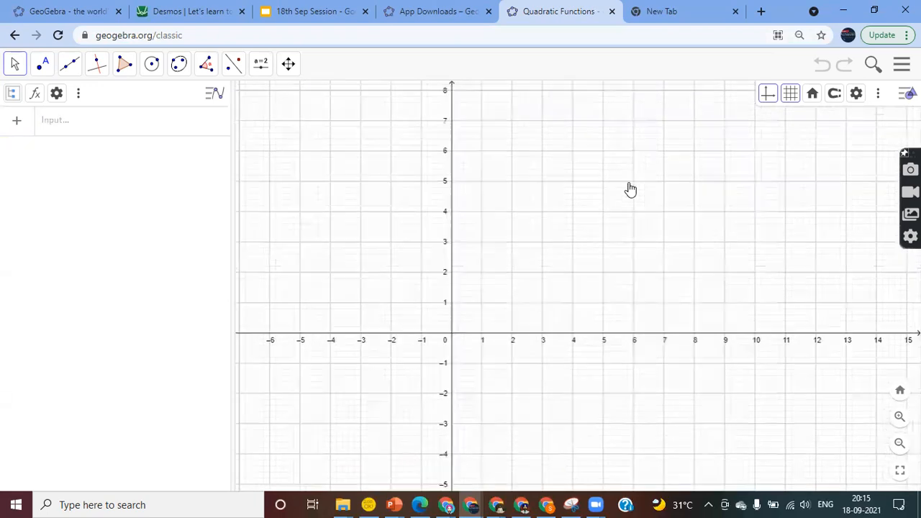
pyautogui.moveTo(629, 184); pyautogui.dragTo(657, 165)
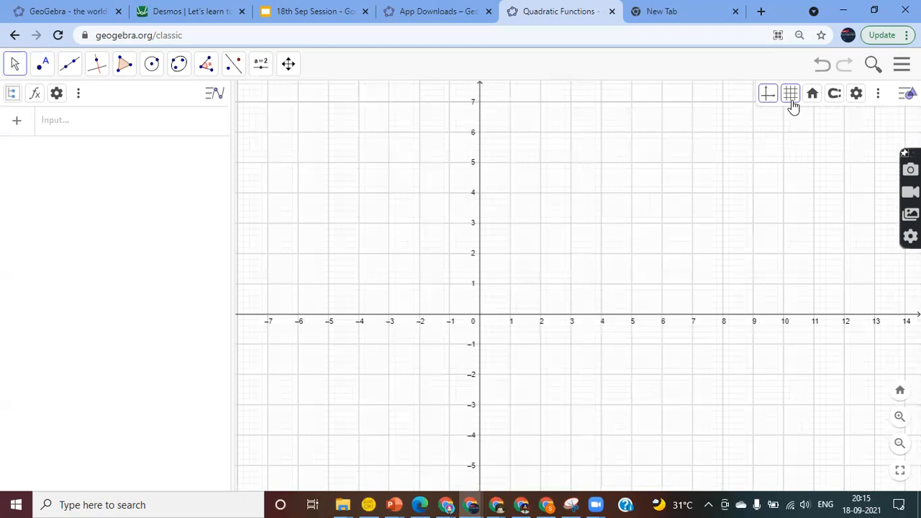
pyautogui.click(792, 106)
pyautogui.click(767, 101)
pyautogui.click(768, 101)
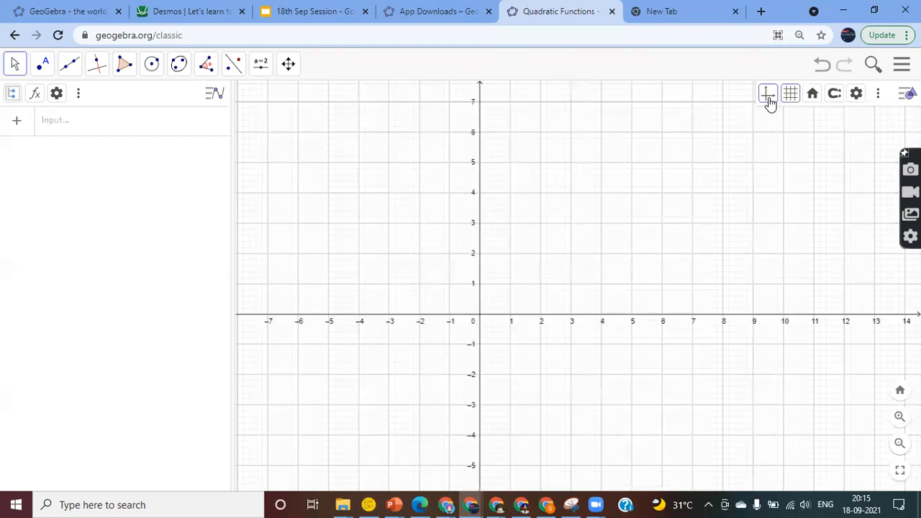
# Return the graphics view to its standard view.
pyautogui.click(813, 99)
pyautogui.click(817, 117)
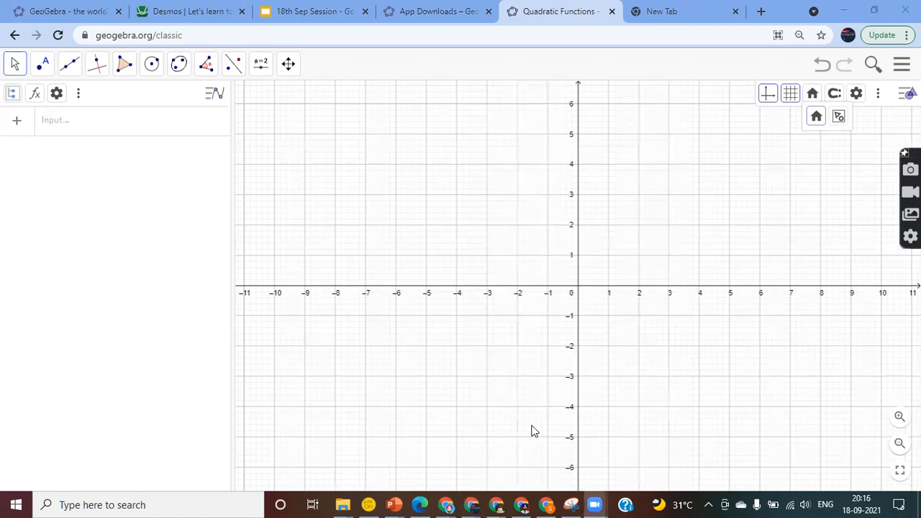
pyautogui.click(867, 170)
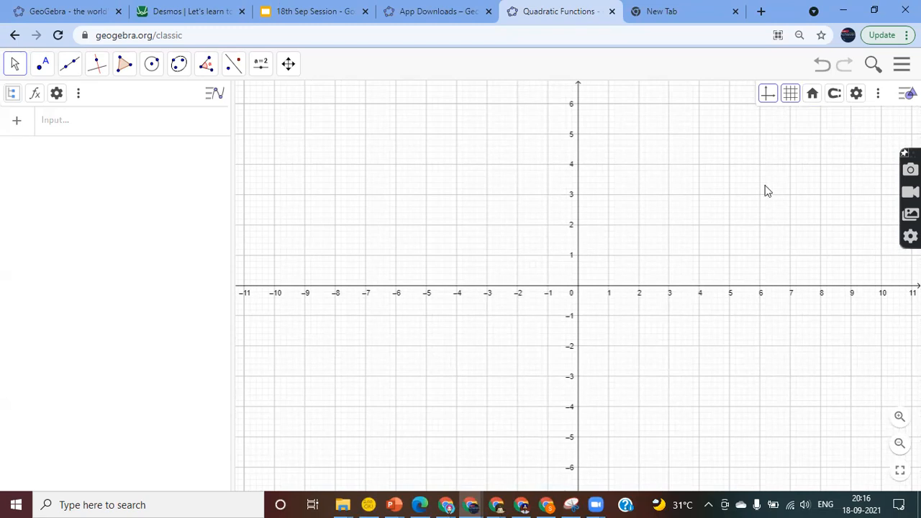
# Magnify the plane near the origin with the Zoom In tool and shrink it again with the Zoom Out tool.
pyautogui.click(288, 66)
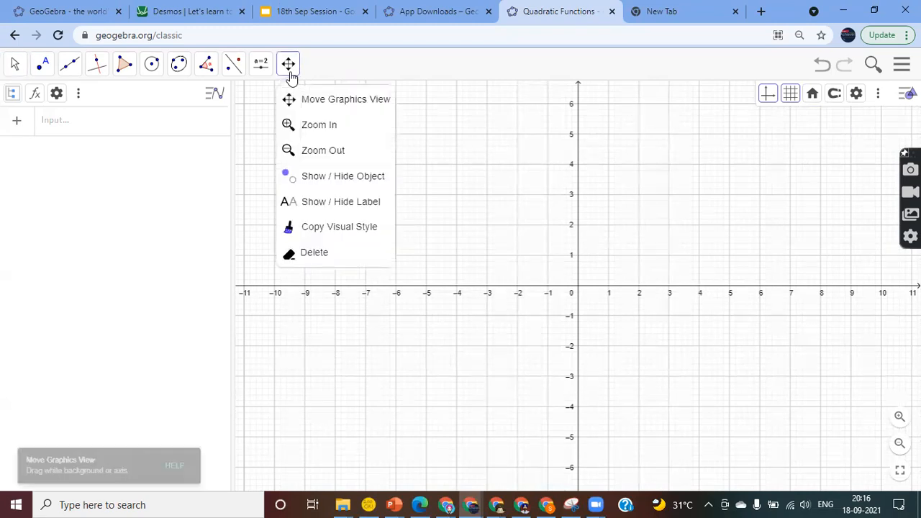
pyautogui.click(314, 128)
pyautogui.click(568, 303)
pyautogui.click(568, 303)
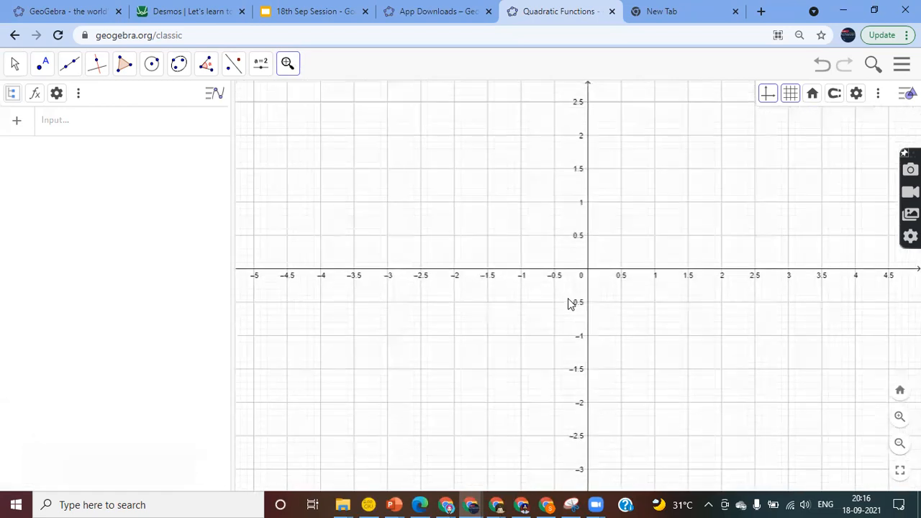
pyautogui.click(288, 66)
pyautogui.click(318, 151)
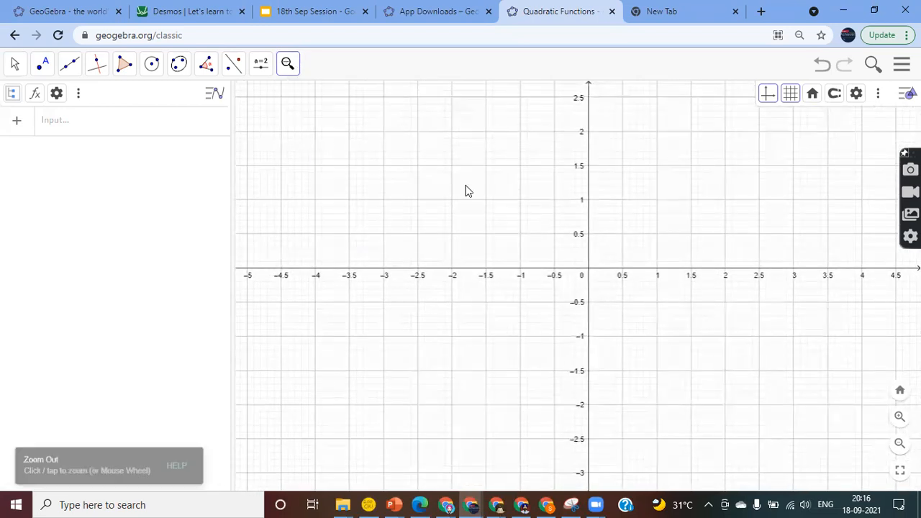
pyautogui.click(594, 279)
pyautogui.click(594, 279)
pyautogui.press('Escape')
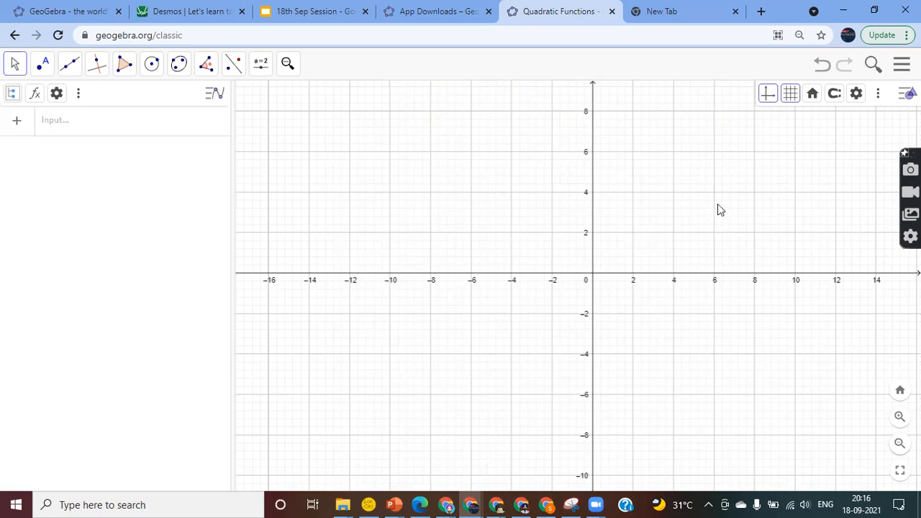
# Look through the x-axis object's basic, color and style properties and close them.
pyautogui.click(856, 94)
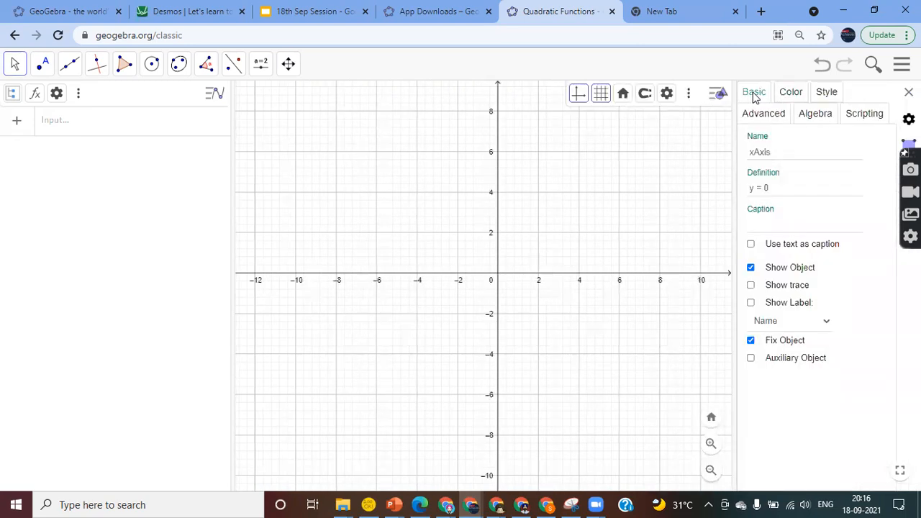
pyautogui.click(791, 94)
pyautogui.click(827, 93)
pyautogui.click(908, 92)
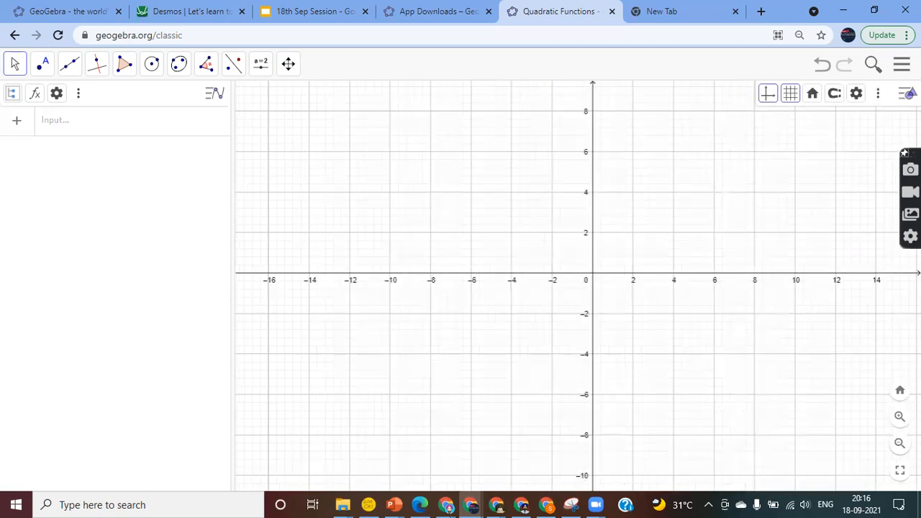
# Open the graphics view settings in a widened settings area and make the axes bold.
pyautogui.click(856, 94)
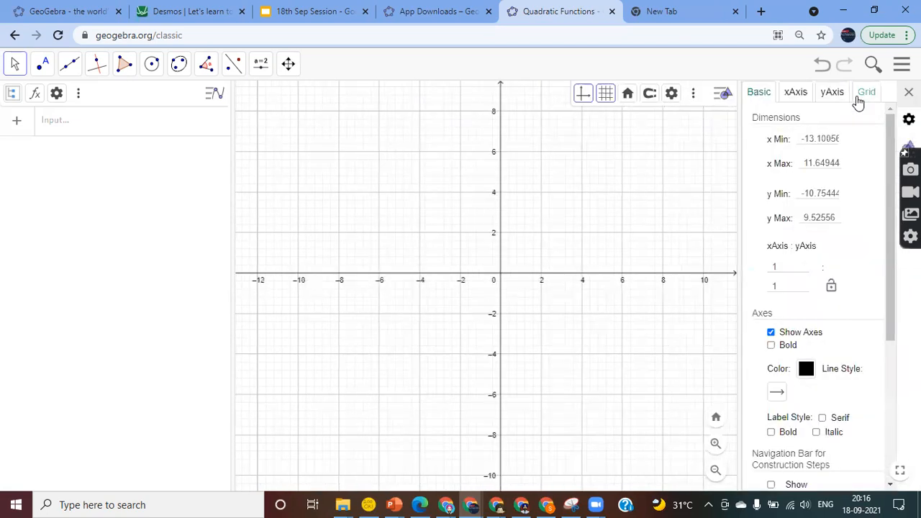
pyautogui.moveTo(740, 139); pyautogui.dragTo(665, 151)
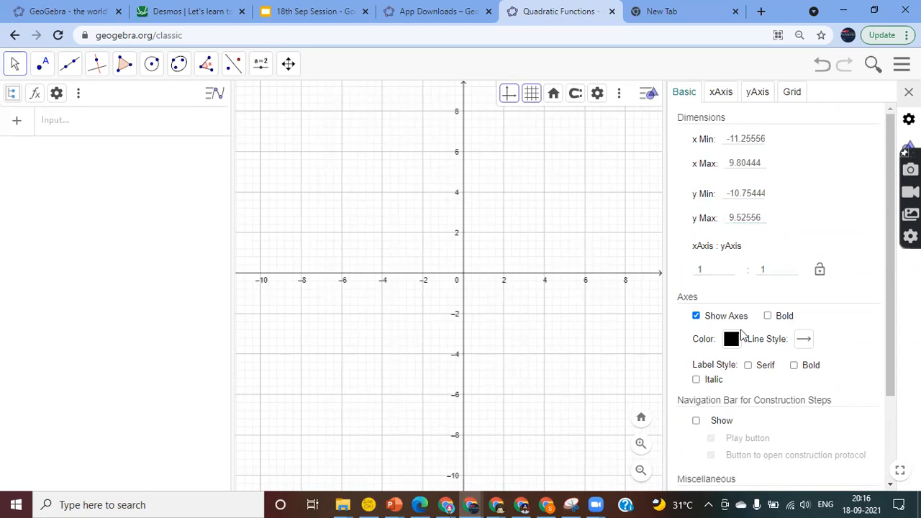
pyautogui.scroll(-2, 751, 302)
pyautogui.click(767, 211)
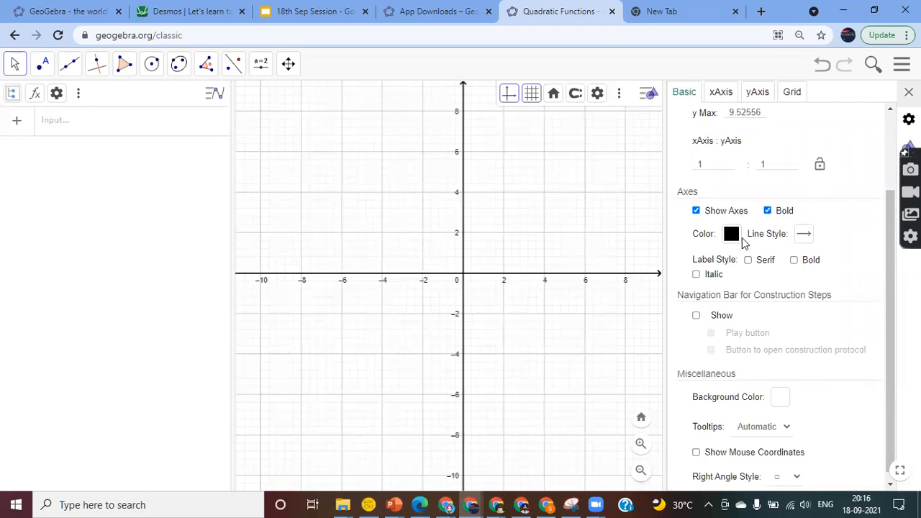
# Change the color of the axes to red.
pyautogui.click(734, 234)
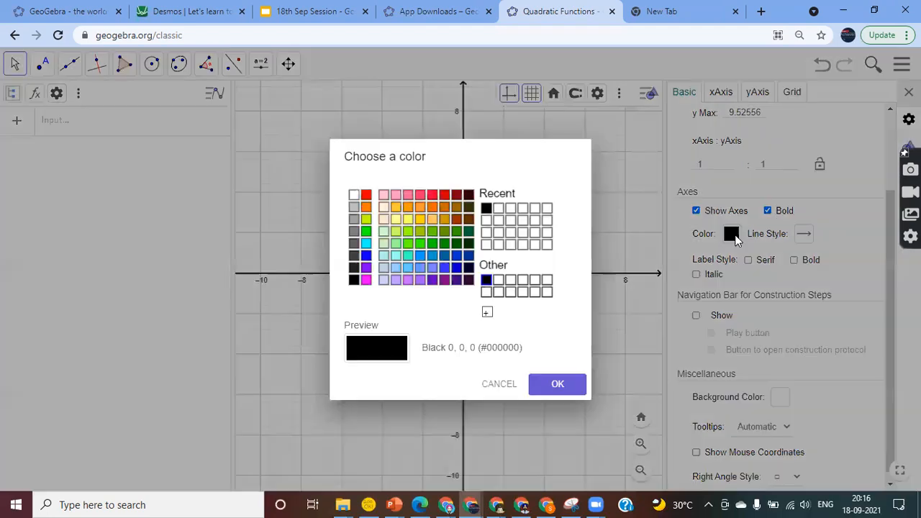
pyautogui.click(441, 195)
pyautogui.click(554, 381)
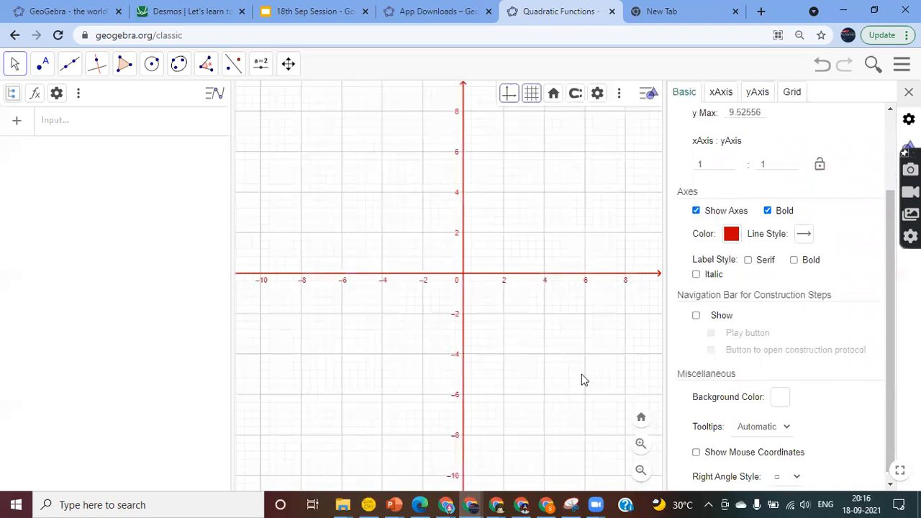
# Make the axis labels bold, trying the serif label style and turning it off again.
pyautogui.click(793, 261)
pyautogui.click(748, 261)
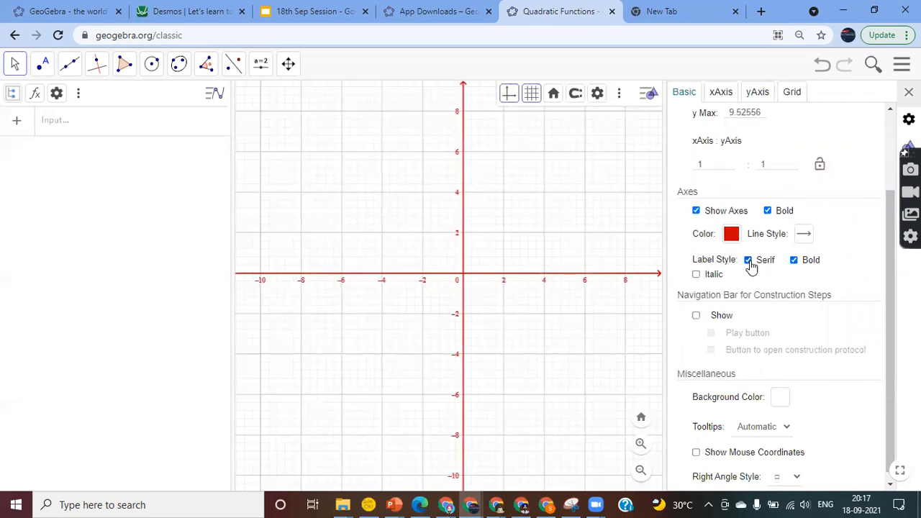
pyautogui.click(749, 261)
# Try a light orange background color for the graphics view and set it back to white.
pyautogui.scroll(-1, 773, 380)
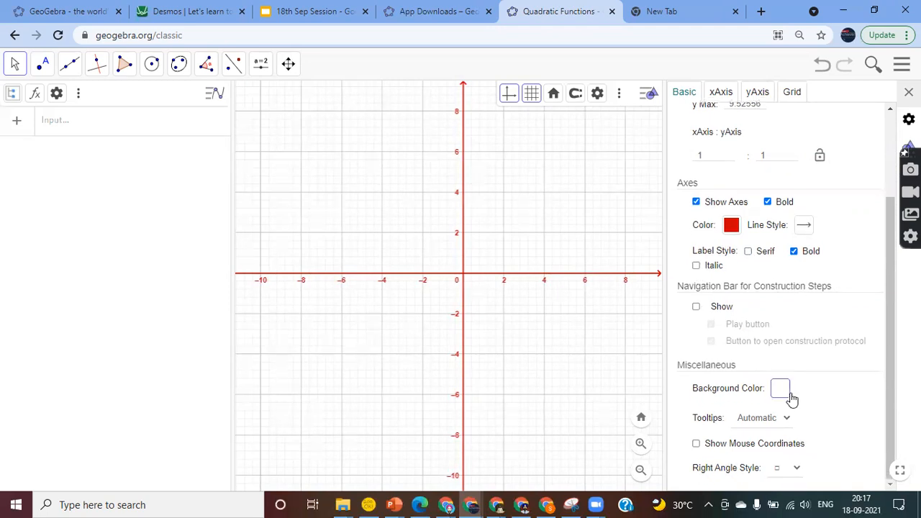
pyautogui.click(784, 393)
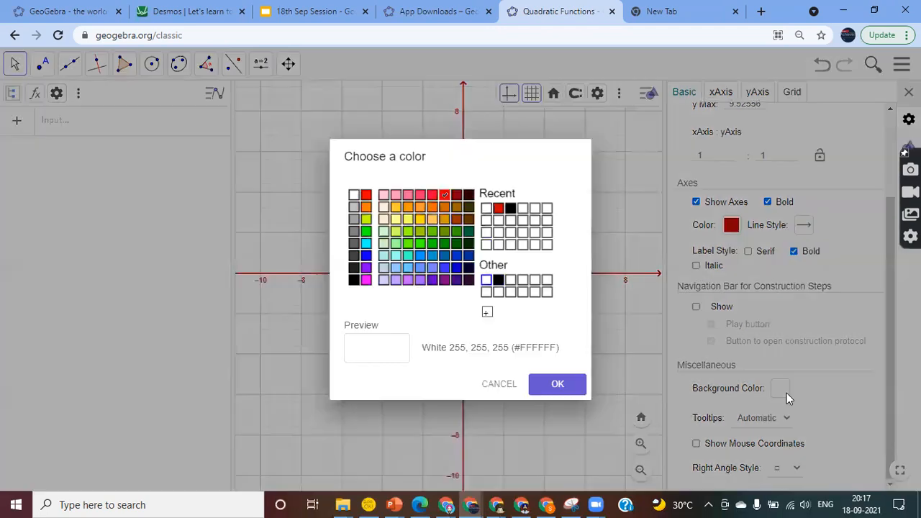
pyautogui.click(432, 219)
pyautogui.click(550, 385)
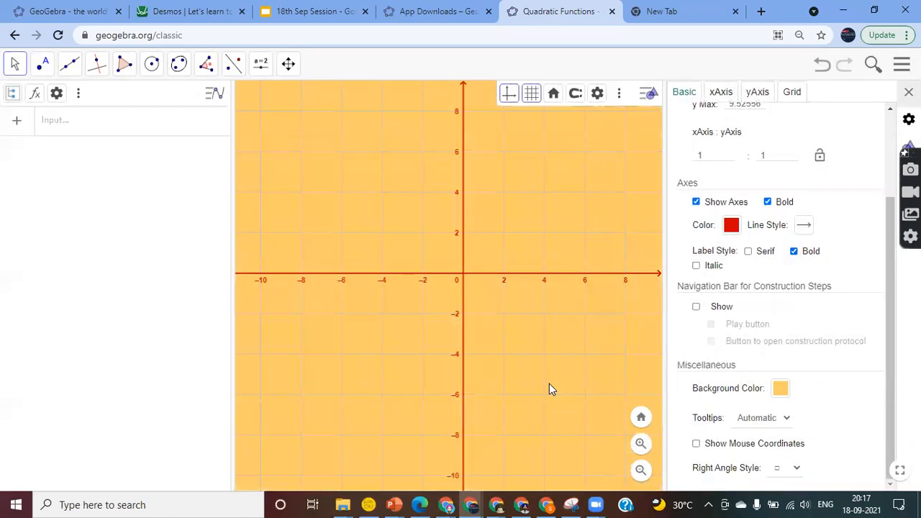
pyautogui.click(781, 388)
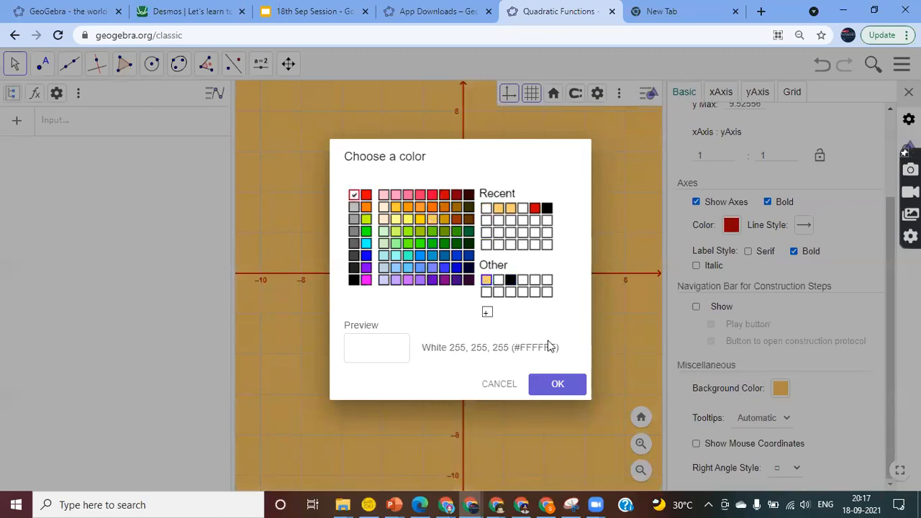
pyautogui.click(555, 384)
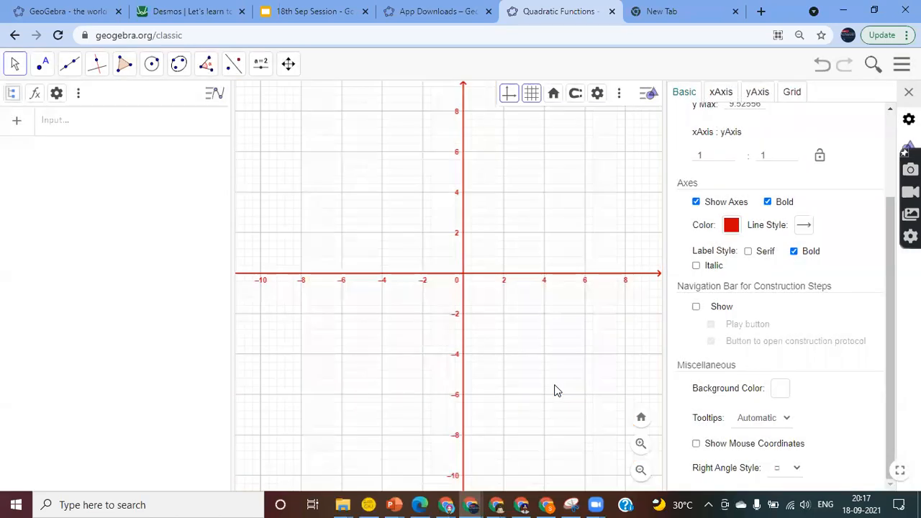
# Try a ¼ gray background color for the graphics view and set it back to white.
pyautogui.click(782, 389)
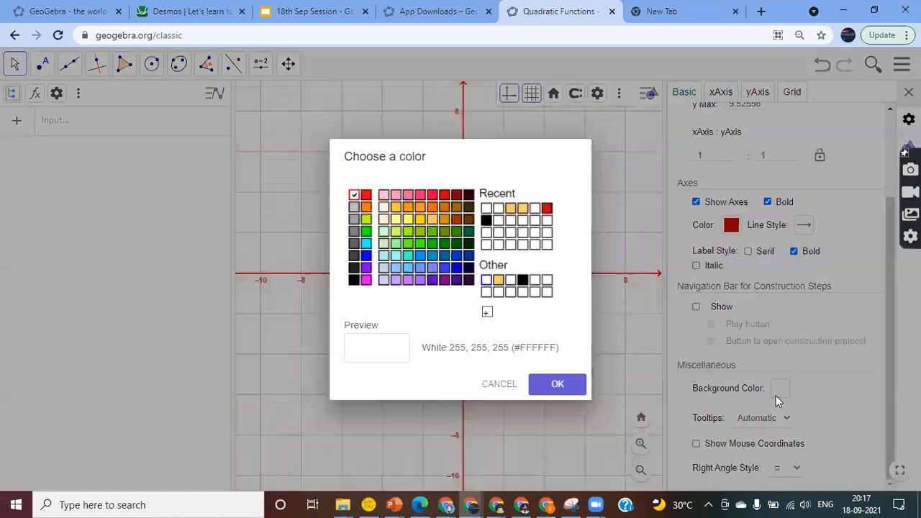
pyautogui.click(353, 207)
pyautogui.click(559, 386)
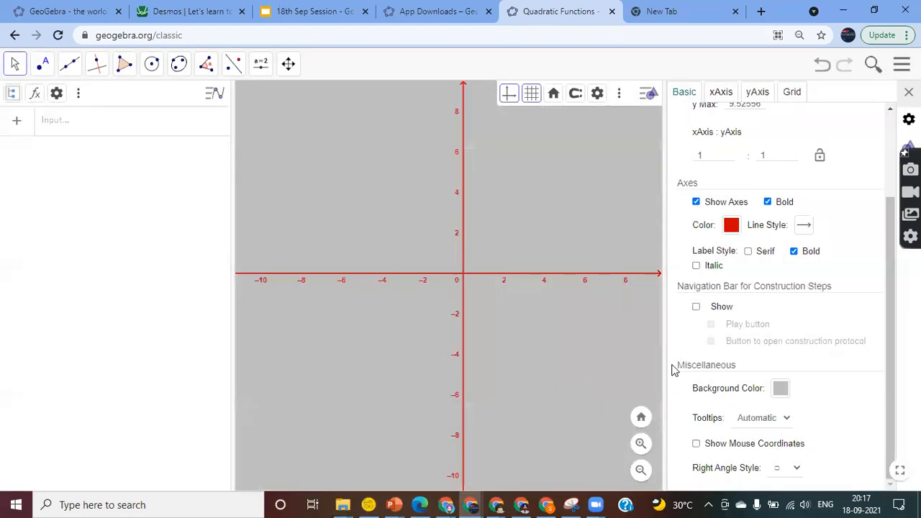
pyautogui.click(781, 391)
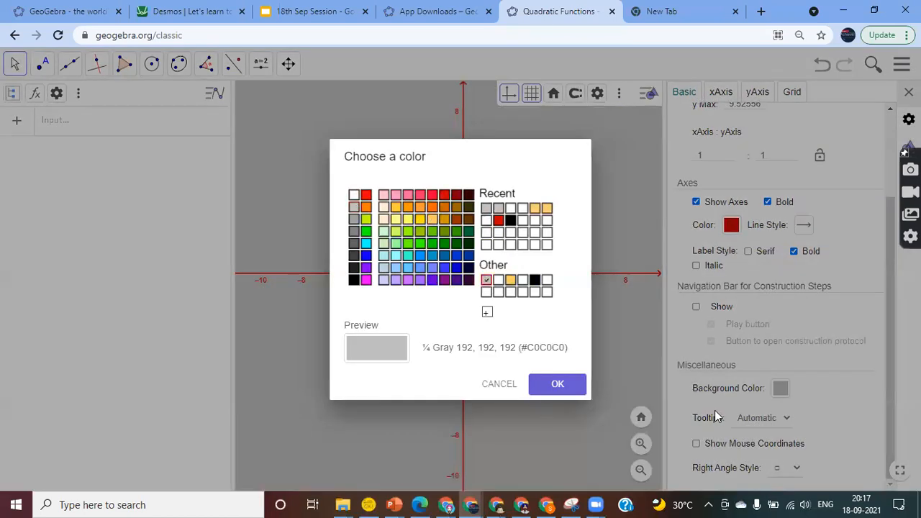
pyautogui.click(354, 196)
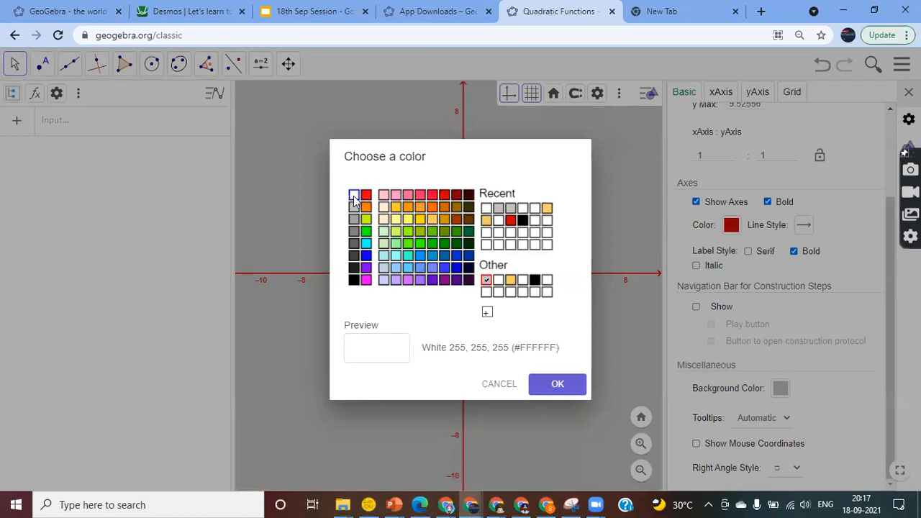
pyautogui.click(569, 391)
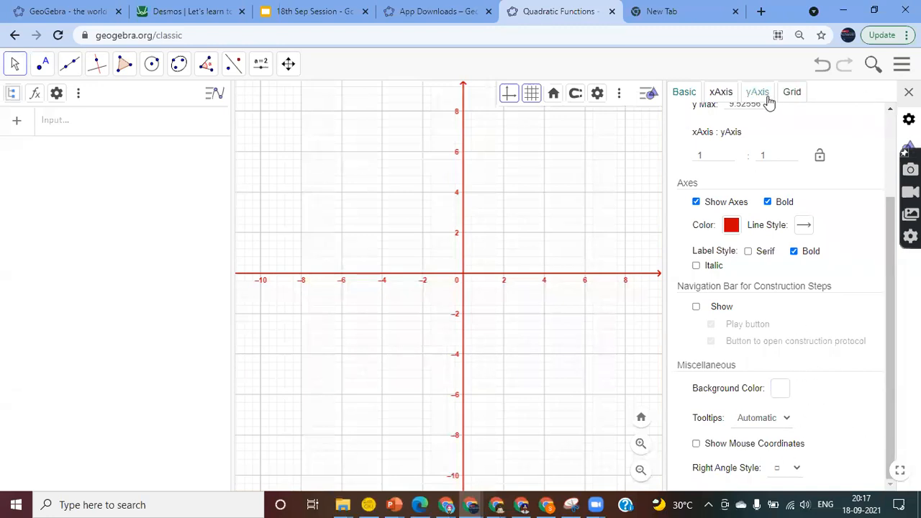
# Look through the xAxis settings, including the available axis labels, and the yAxis settings.
pyautogui.click(718, 94)
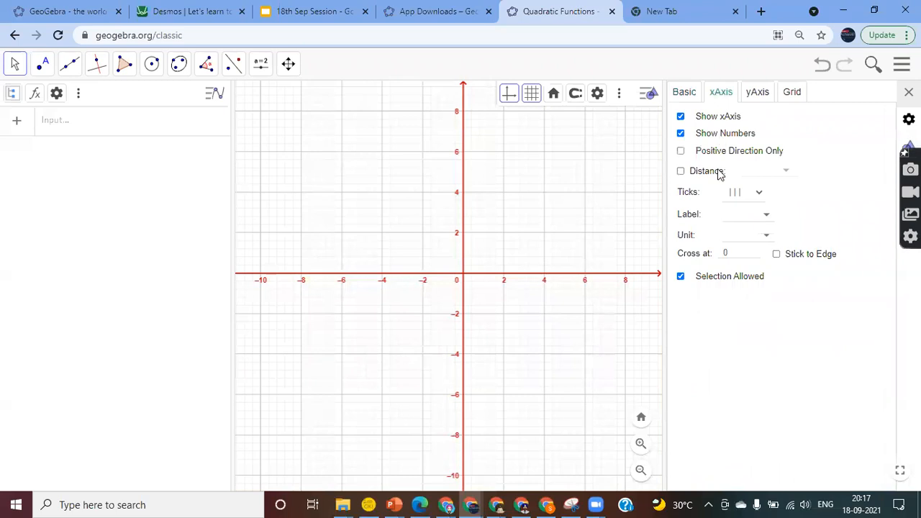
pyautogui.click(767, 223)
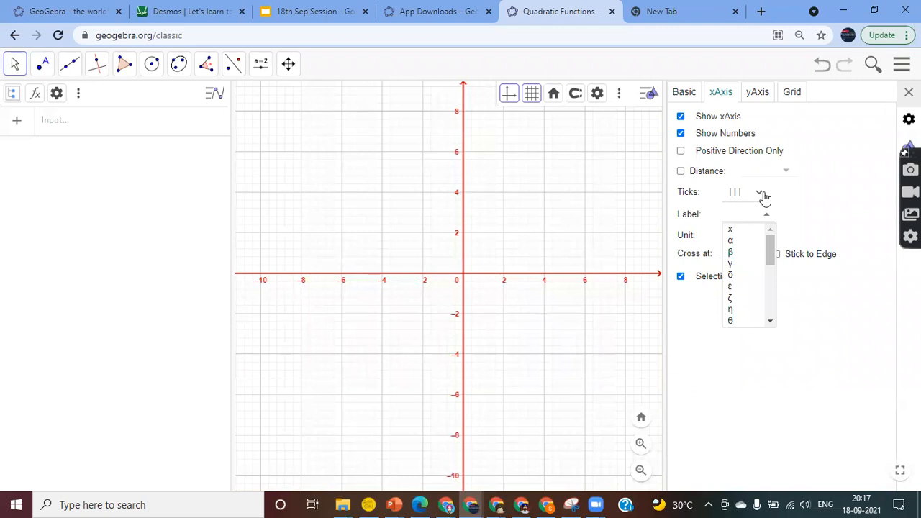
pyautogui.click(766, 215)
pyautogui.click(756, 95)
# Set the grid color to orange (#FF7F00) and make the grid lines bold.
pyautogui.click(794, 94)
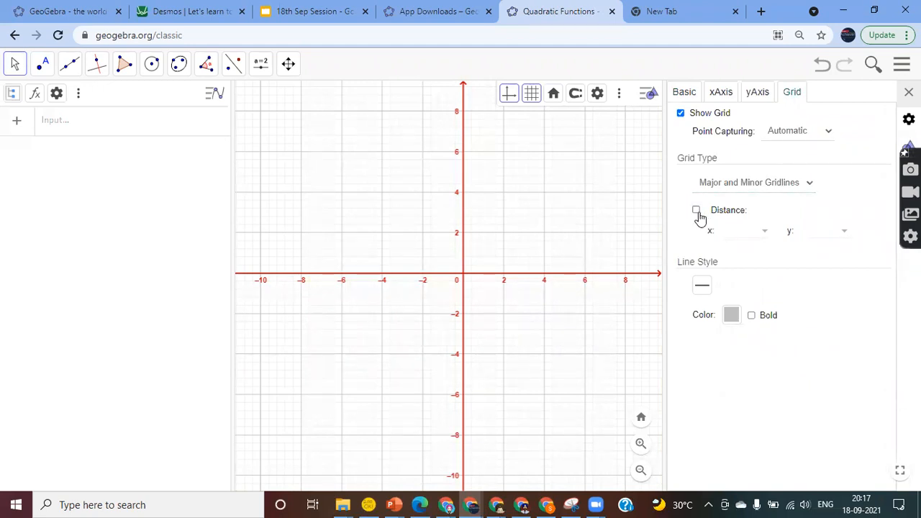
pyautogui.click(731, 315)
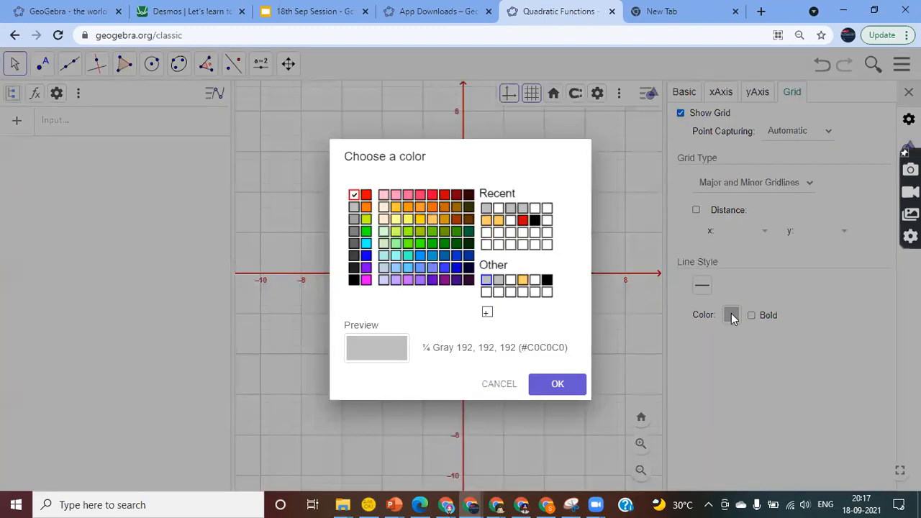
pyautogui.click(367, 207)
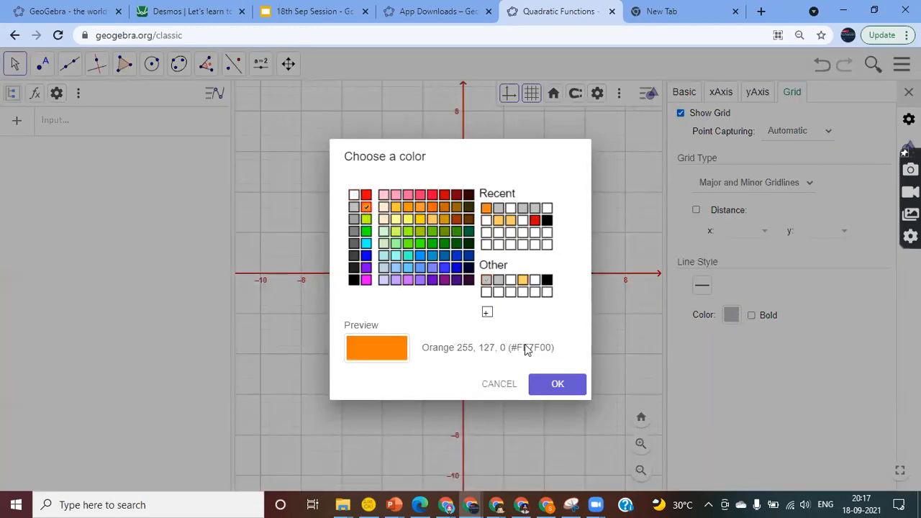
pyautogui.click(557, 388)
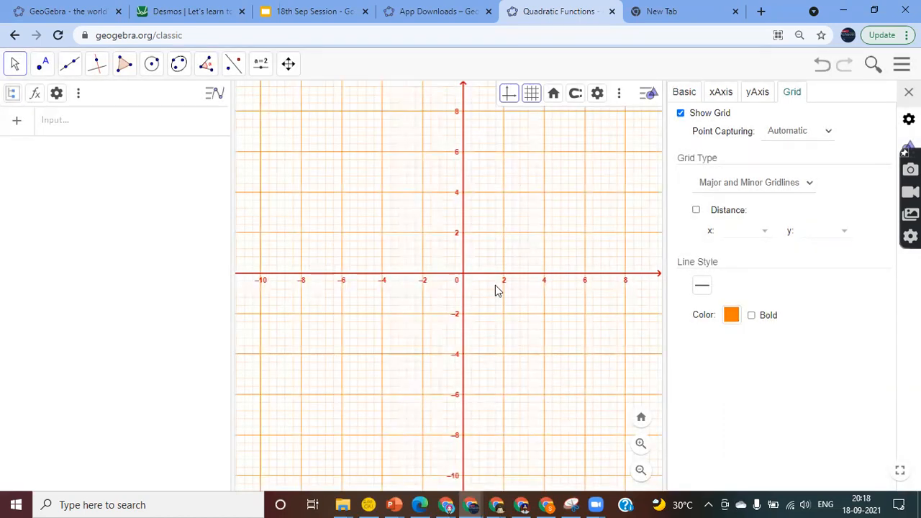
pyautogui.click(752, 321)
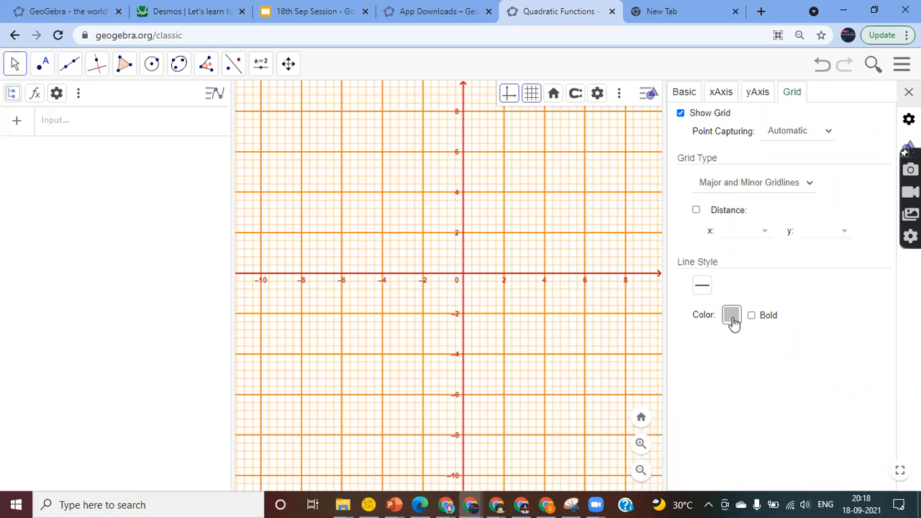
# Set the grid color to ¼ gray (#C0C0C0) and close the graphics view settings.
pyautogui.click(731, 316)
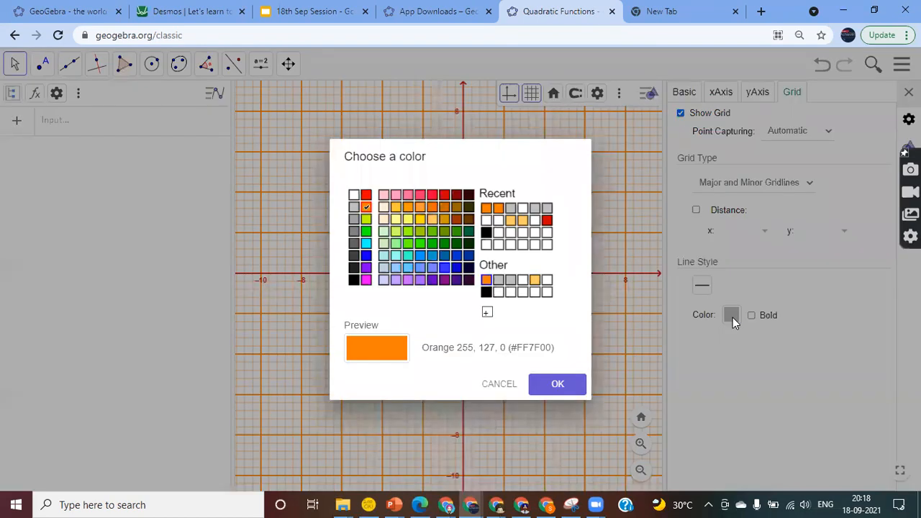
pyautogui.click(353, 208)
pyautogui.click(551, 385)
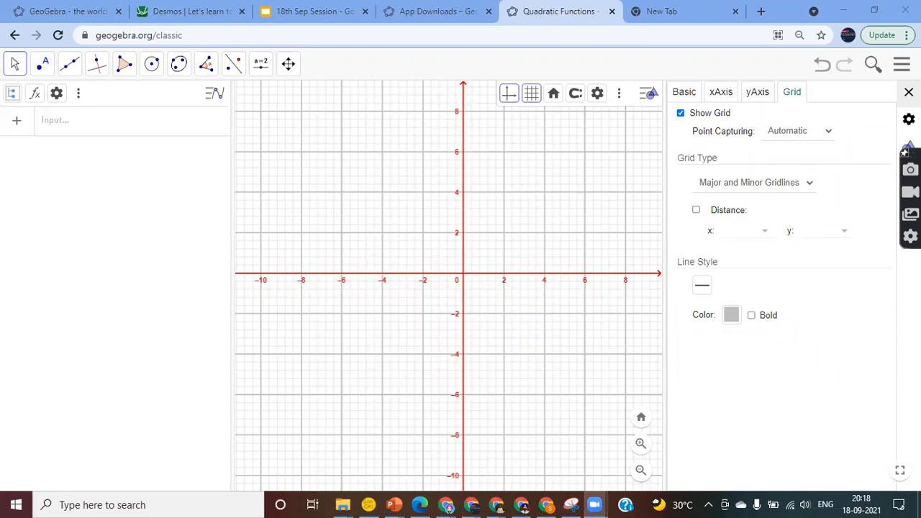
pyautogui.click(909, 92)
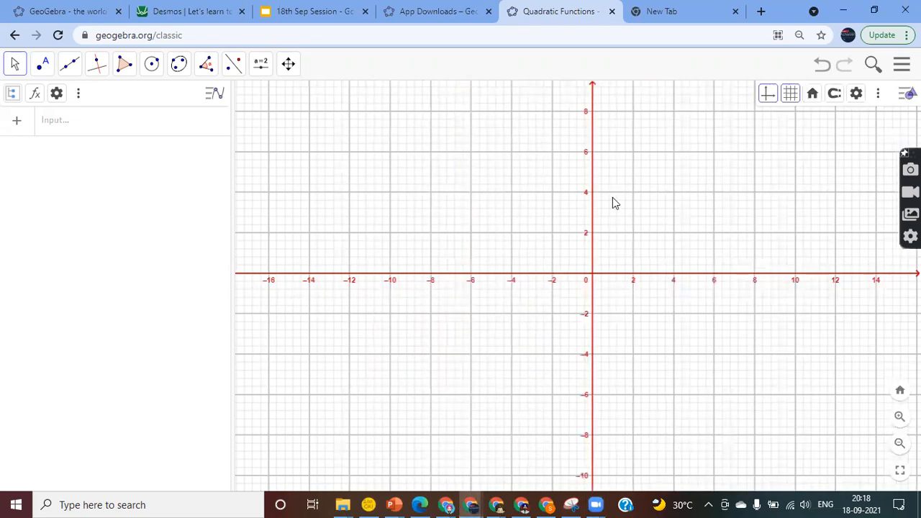
pyautogui.moveTo(612, 201); pyautogui.dragTo(614, 226)
pyautogui.click(76, 133)
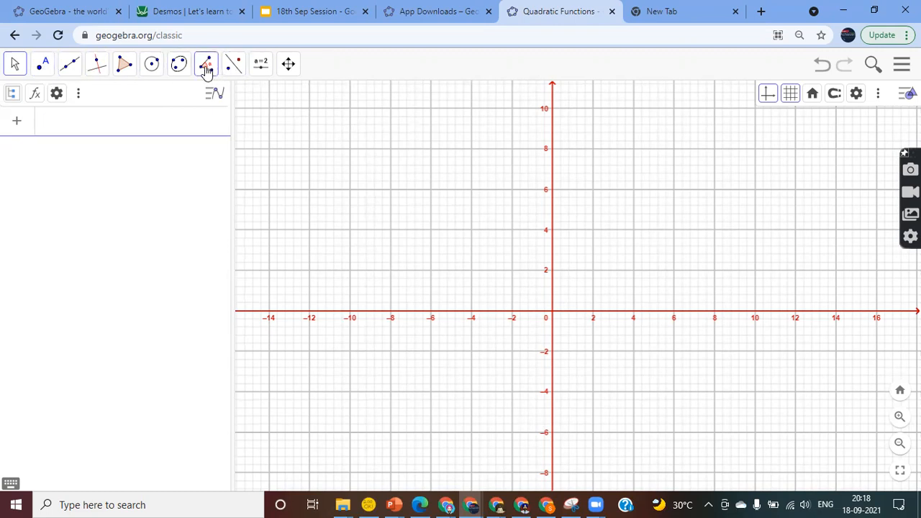
pyautogui.click(15, 66)
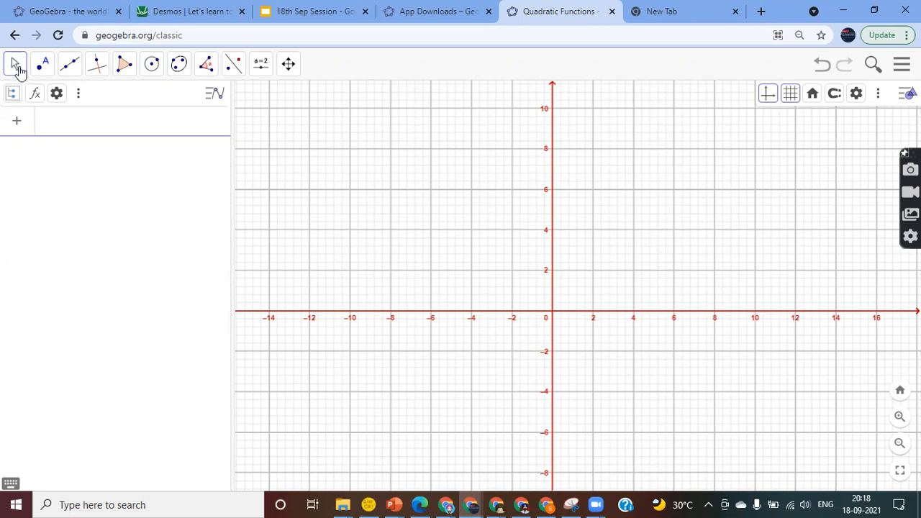
# Draw a circle centered at (4, 6) through the point (8, 4) with Circle with Center through Point.
pyautogui.click(153, 66)
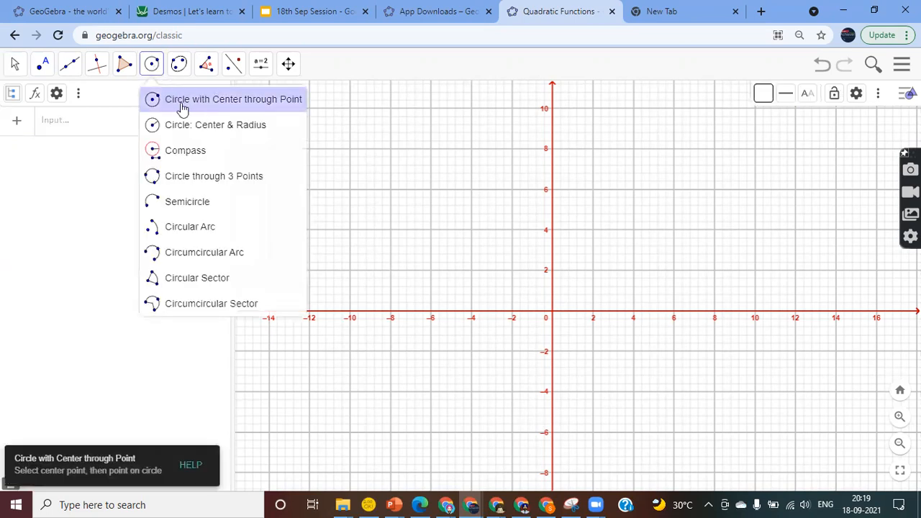
pyautogui.click(267, 107)
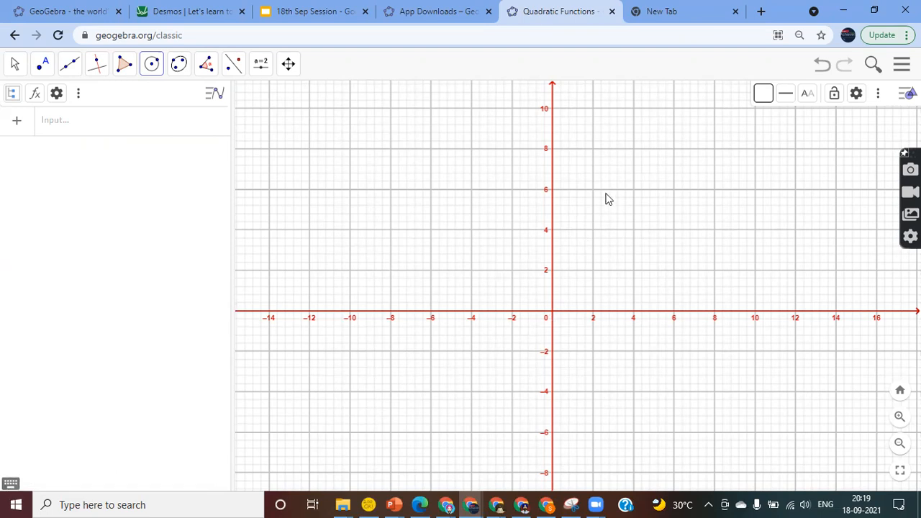
pyautogui.click(633, 190)
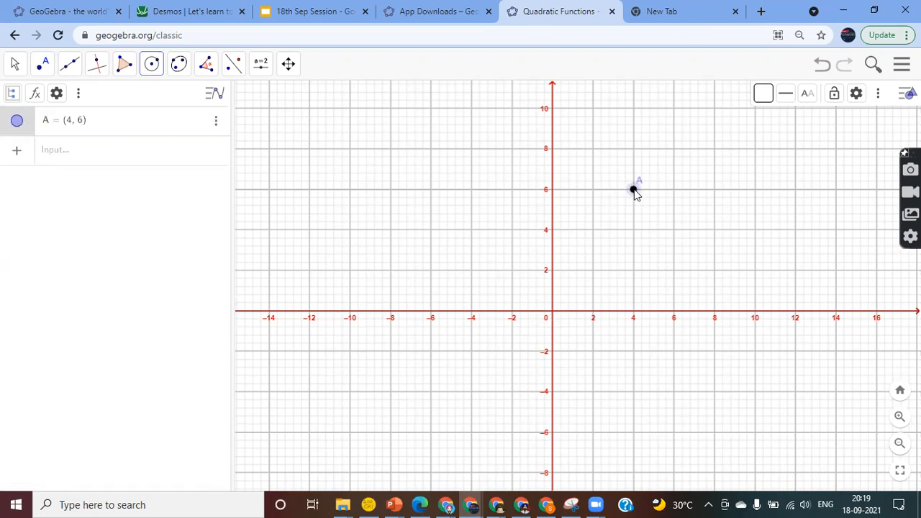
pyautogui.click(714, 231)
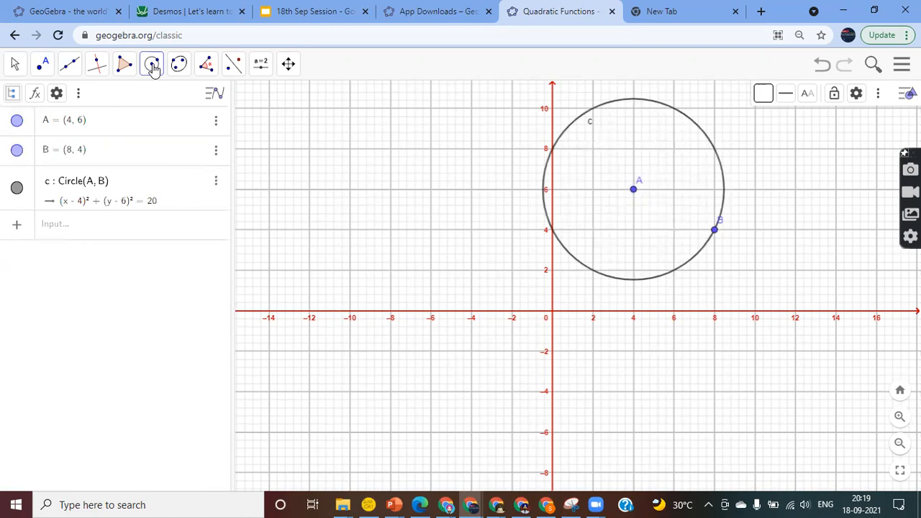
# Use the Move tool to shift the graphics view and select point B on the circle.
pyautogui.click(16, 66)
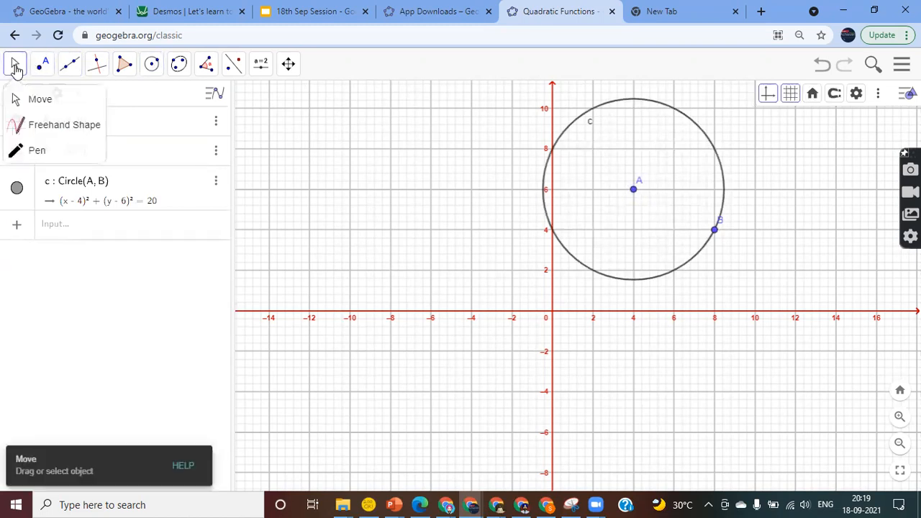
pyautogui.click(39, 107)
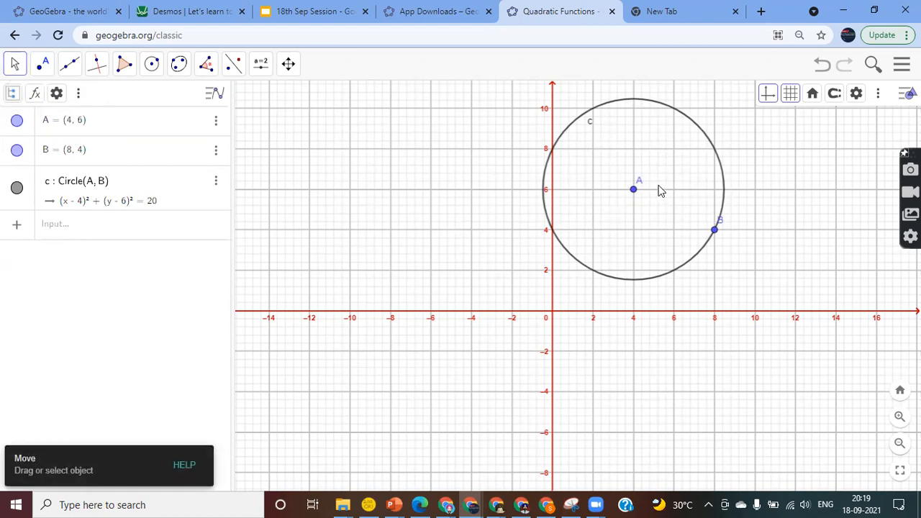
pyautogui.moveTo(654, 186); pyautogui.dragTo(586, 210)
pyautogui.moveTo(663, 248)
pyautogui.mouseDown()
pyautogui.moveTo(582, 265)
pyautogui.moveTo(664, 252)
pyautogui.mouseUp()
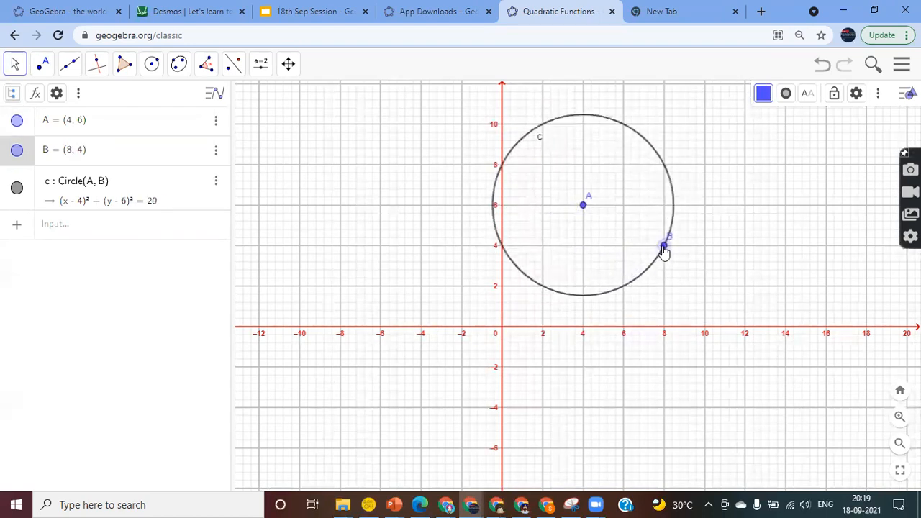
pyautogui.click(142, 236)
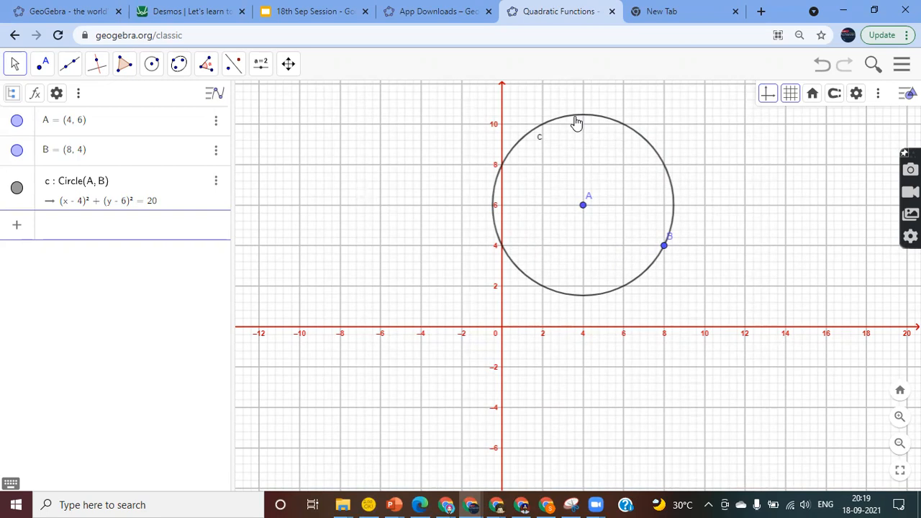
# Draw a circle of radius 3 centered at about (-8.32, 4.61) with Circle: Center & Radius.
pyautogui.click(154, 75)
pyautogui.click(173, 127)
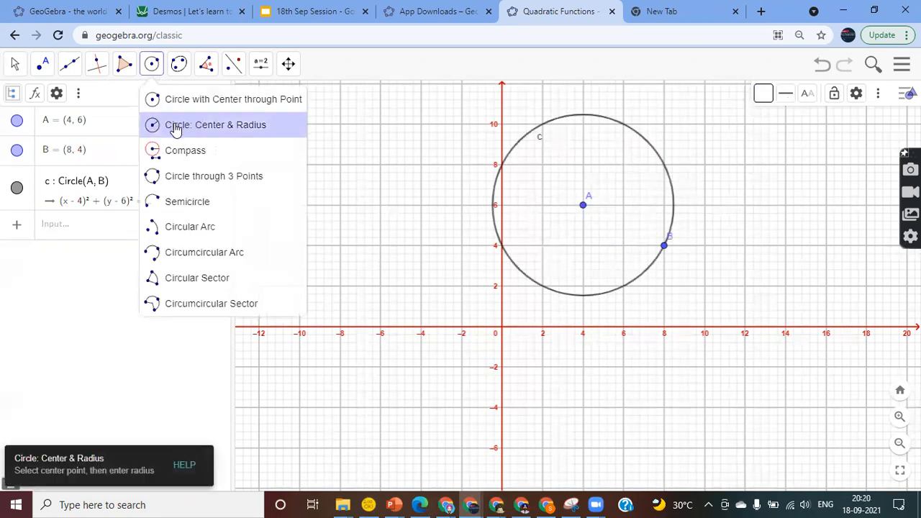
pyautogui.click(241, 130)
pyautogui.click(333, 234)
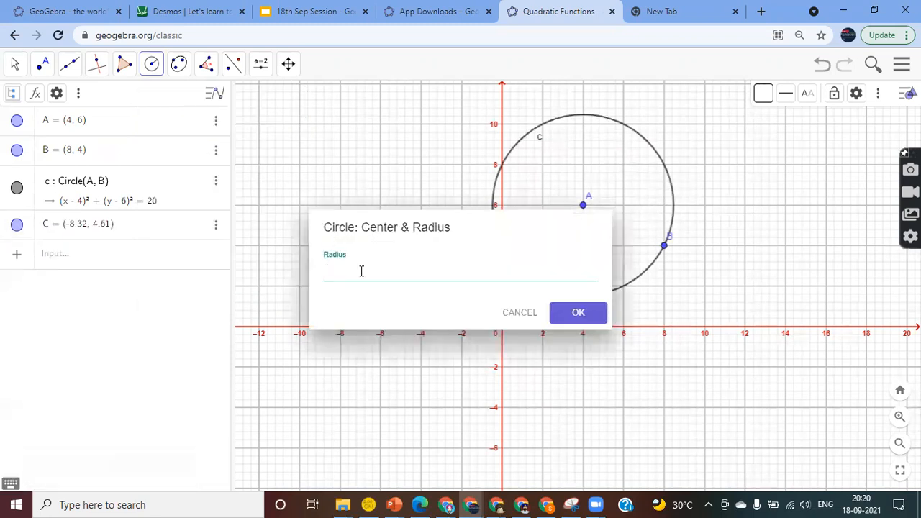
pyautogui.press('Return')
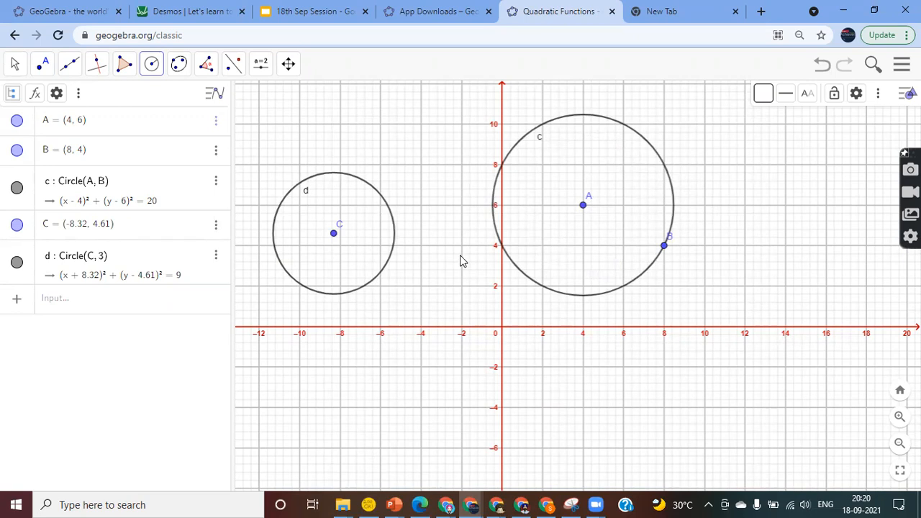
# Draw a circle centered at about (3.17, 0.74) with radius about 5.31, and another of radius 4 centered on its circumference.
pyautogui.click(566, 312)
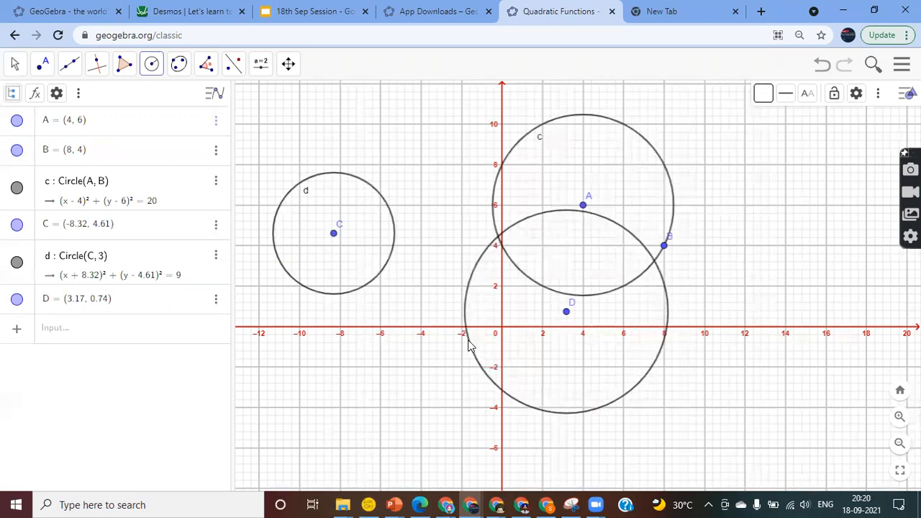
pyautogui.click(464, 347)
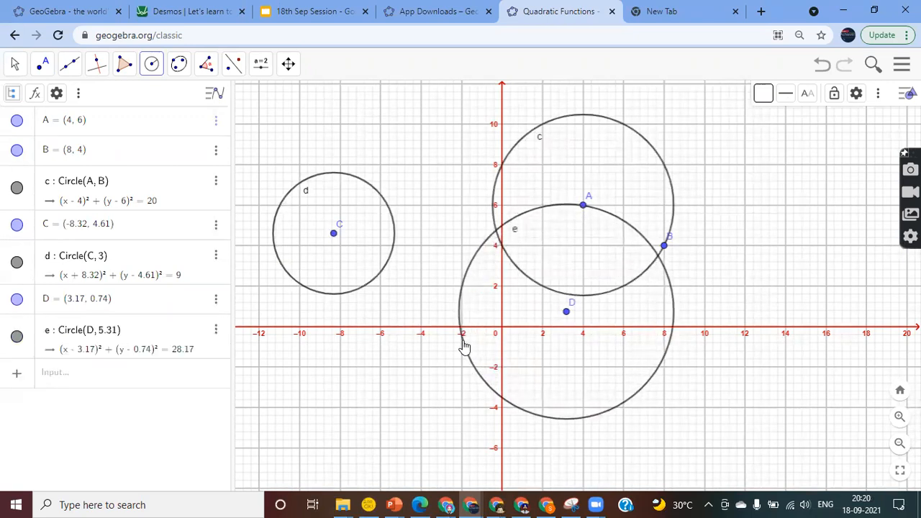
pyautogui.click(464, 347)
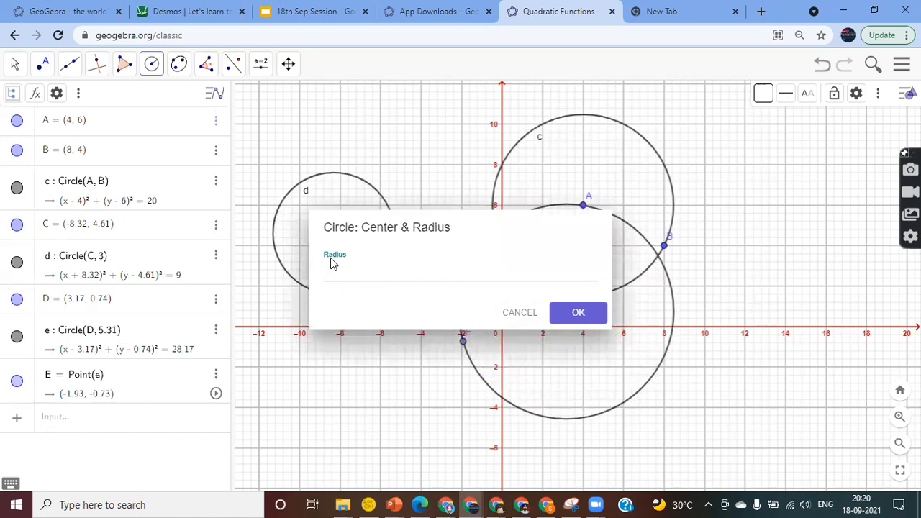
pyautogui.write('4')
pyautogui.press('Return')
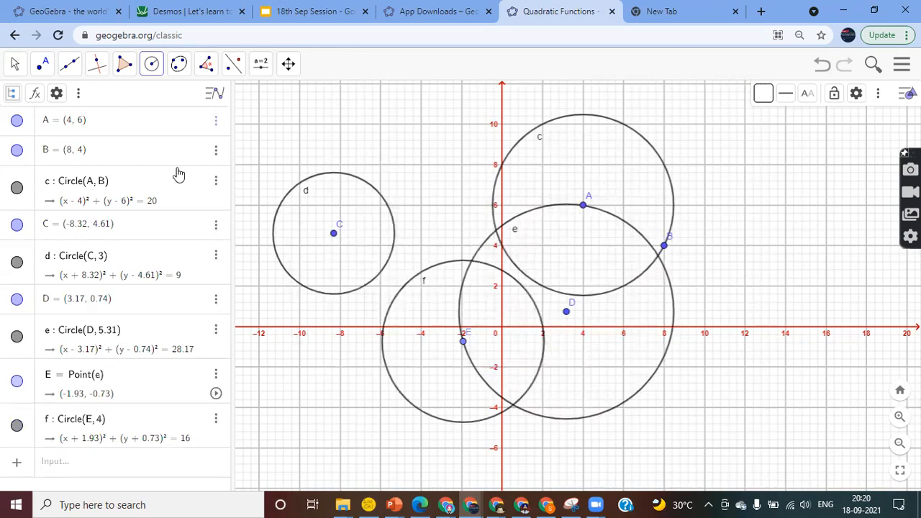
# Use the Move tool to pan around the four circles and restore the default view.
pyautogui.click(13, 66)
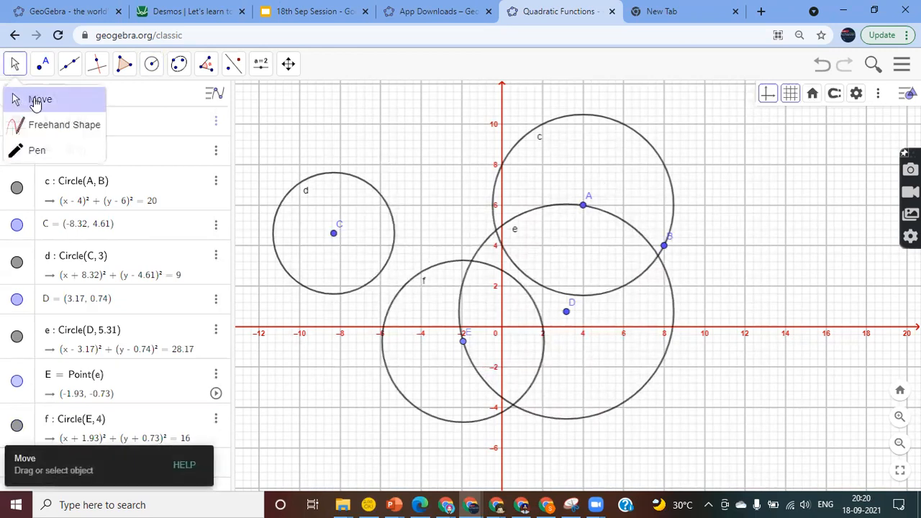
pyautogui.click(29, 97)
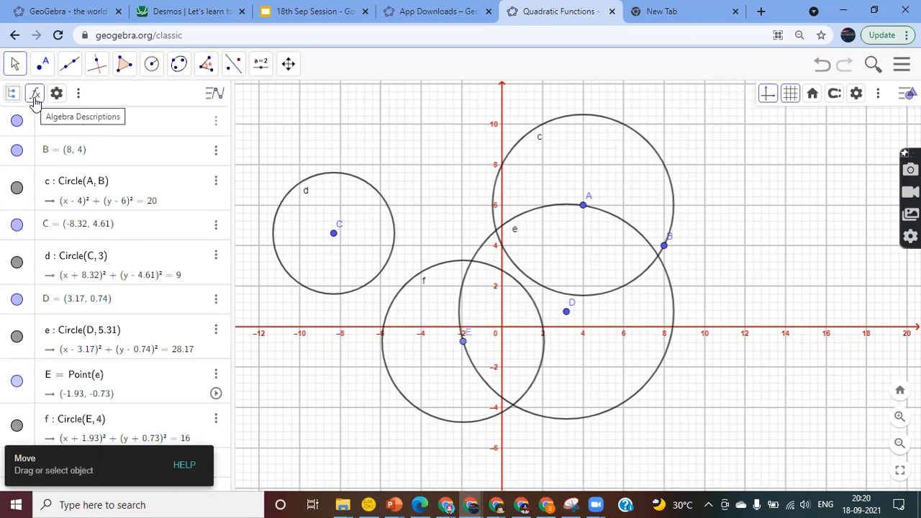
pyautogui.moveTo(314, 280); pyautogui.dragTo(416, 302)
pyautogui.moveTo(800, 213); pyautogui.dragTo(698, 243)
pyautogui.click(899, 389)
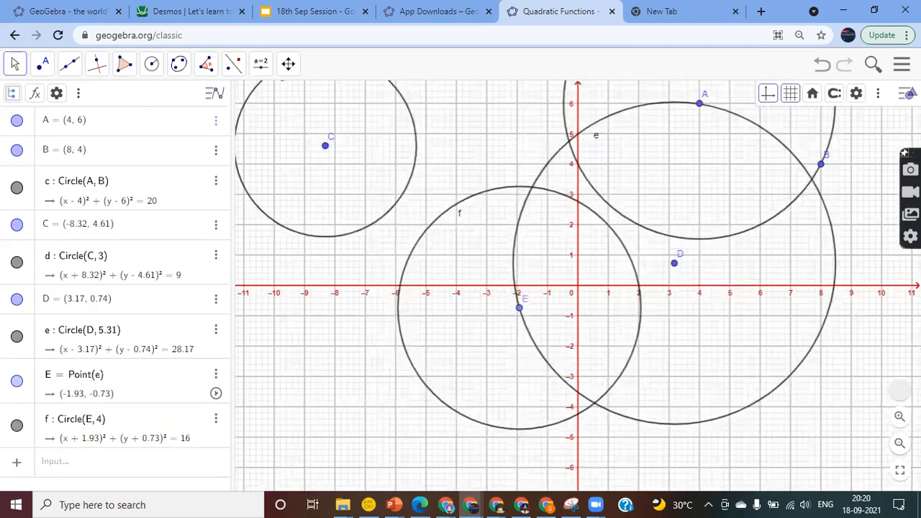
# Delete circle f of radius 4 and its center point E from the construction.
pyautogui.click(899, 443)
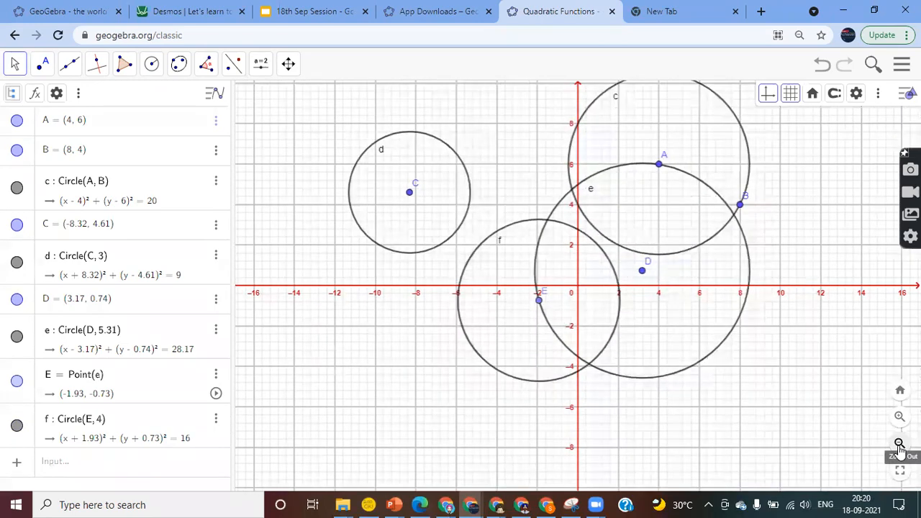
pyautogui.click(900, 442)
pyautogui.click(899, 416)
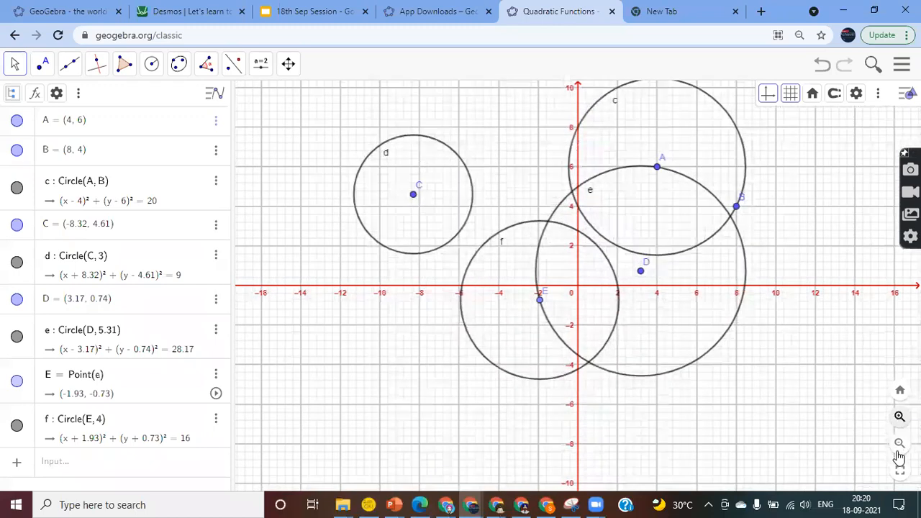
pyautogui.click(899, 444)
pyautogui.moveTo(796, 309); pyautogui.dragTo(685, 318)
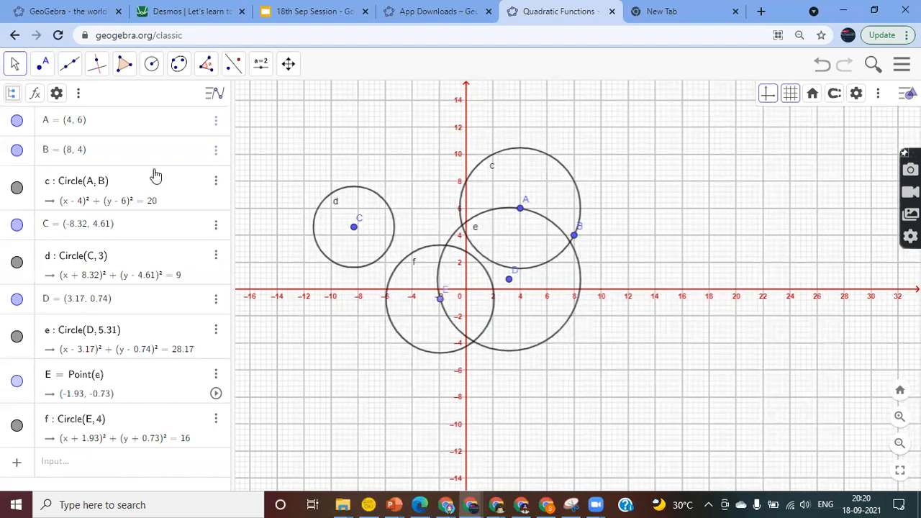
pyautogui.click(216, 419)
pyautogui.click(236, 459)
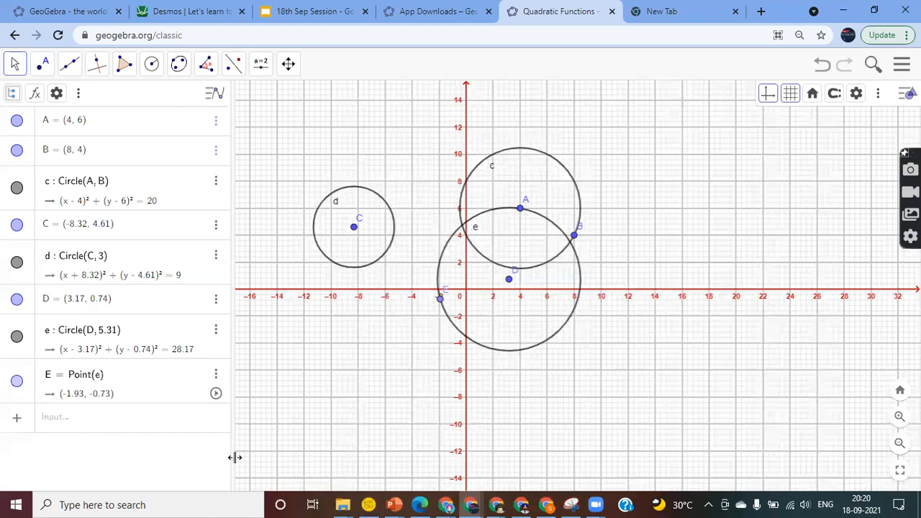
pyautogui.click(215, 374)
pyautogui.click(235, 416)
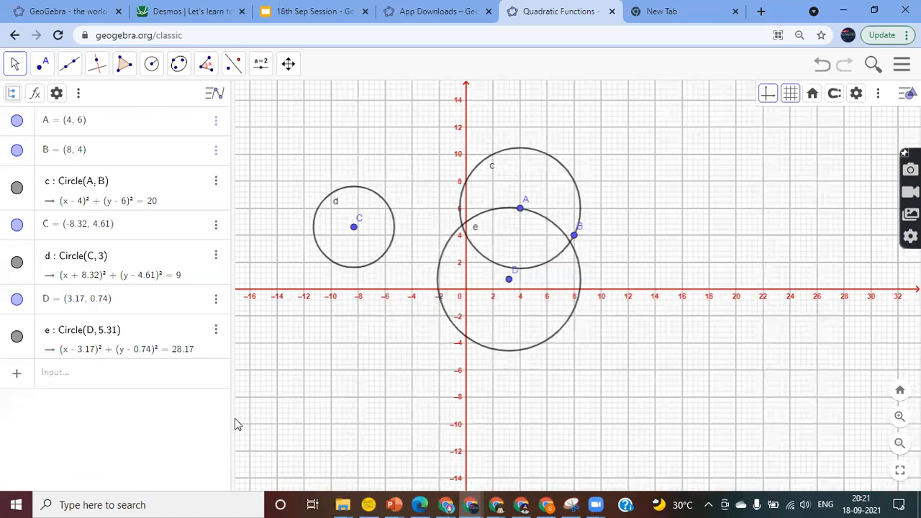
# Delete circle e of radius 5.31 and its center point D.
pyautogui.click(215, 331)
pyautogui.click(226, 368)
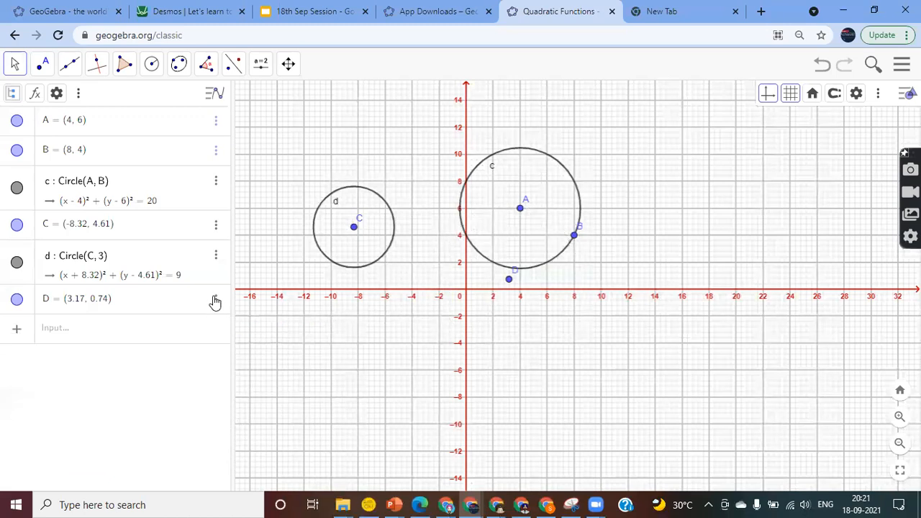
pyautogui.click(215, 299)
pyautogui.click(229, 333)
# Delete circle d of radius 3 and its center point C.
pyautogui.click(215, 256)
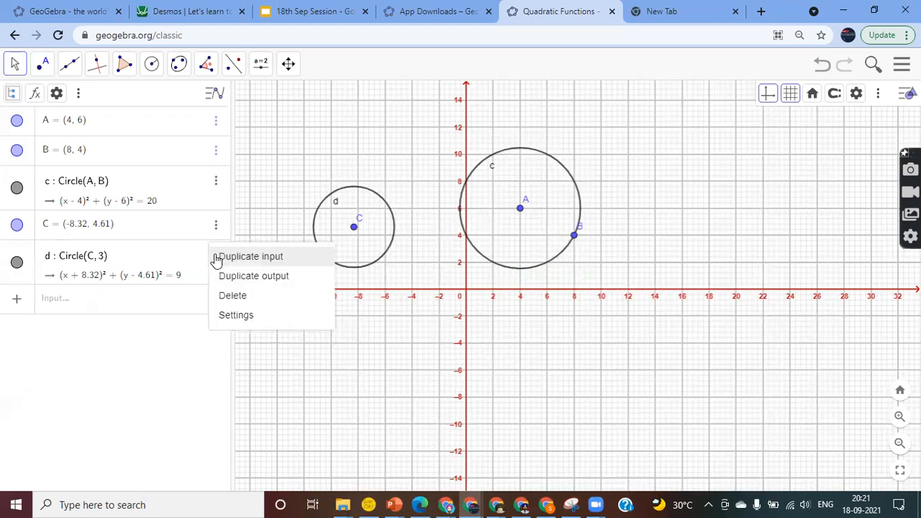
pyautogui.click(226, 295)
pyautogui.click(216, 225)
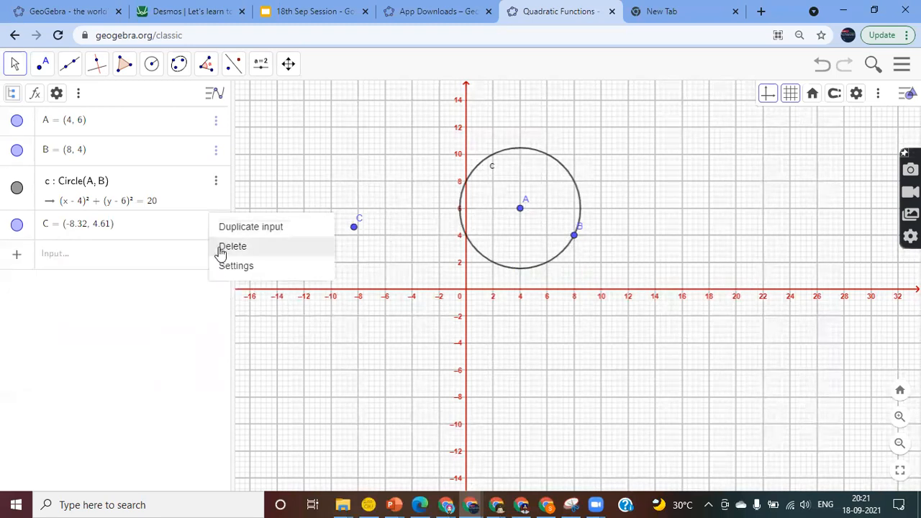
pyautogui.click(219, 245)
pyautogui.click(77, 232)
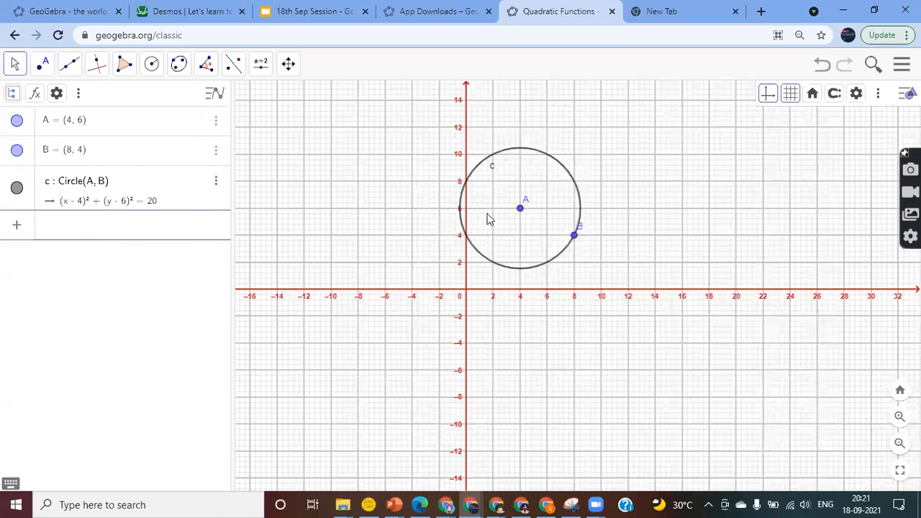
# Reshape the remaining circle by moving center A to (6, 6) and point B to about (9.54, 3.02).
pyautogui.moveTo(523, 210); pyautogui.dragTo(547, 208)
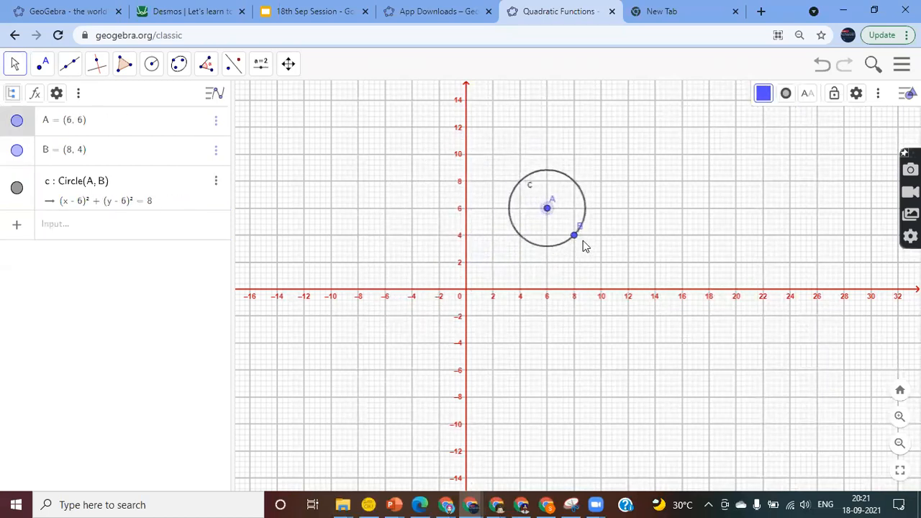
pyautogui.moveTo(576, 239); pyautogui.dragTo(595, 252)
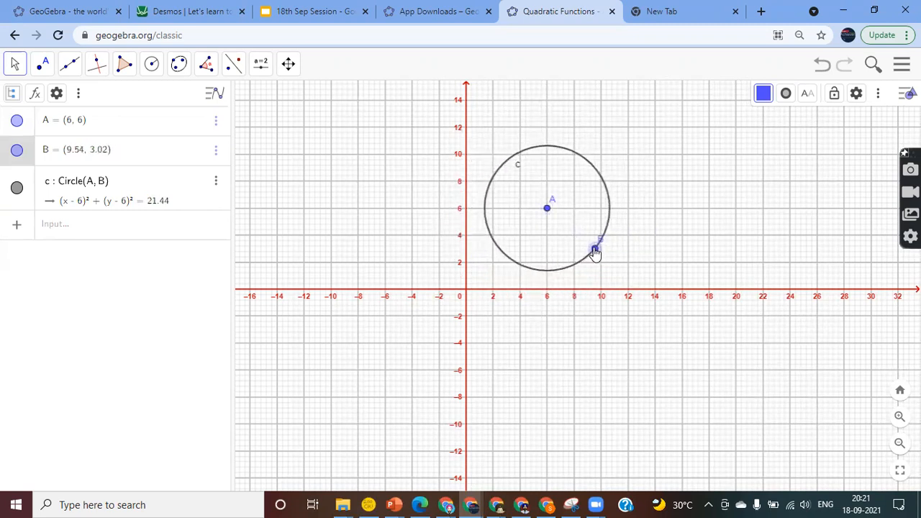
# Delete circle c while keeping points A and B.
pyautogui.click(216, 185)
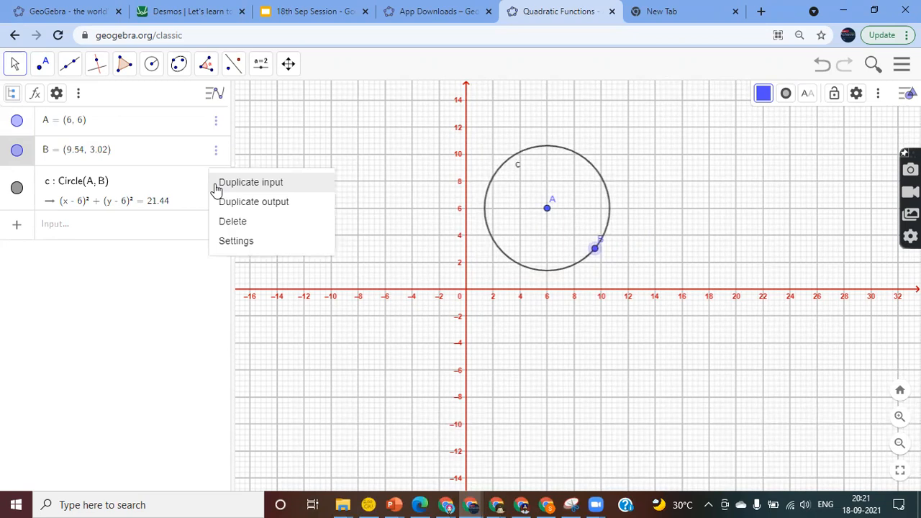
pyautogui.click(225, 222)
pyautogui.click(113, 188)
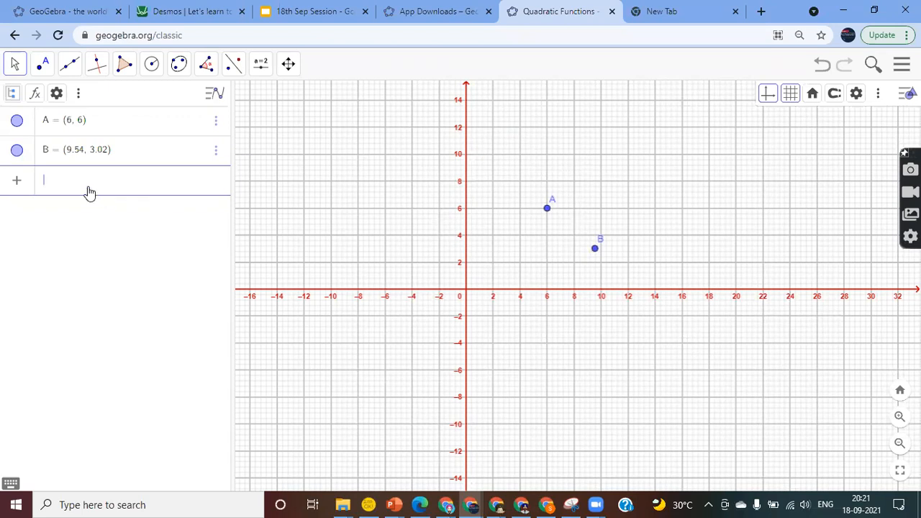
# Create a number slider a ranging from 0 to 1 in the second quadrant and set it to about 0.09.
pyautogui.click(267, 77)
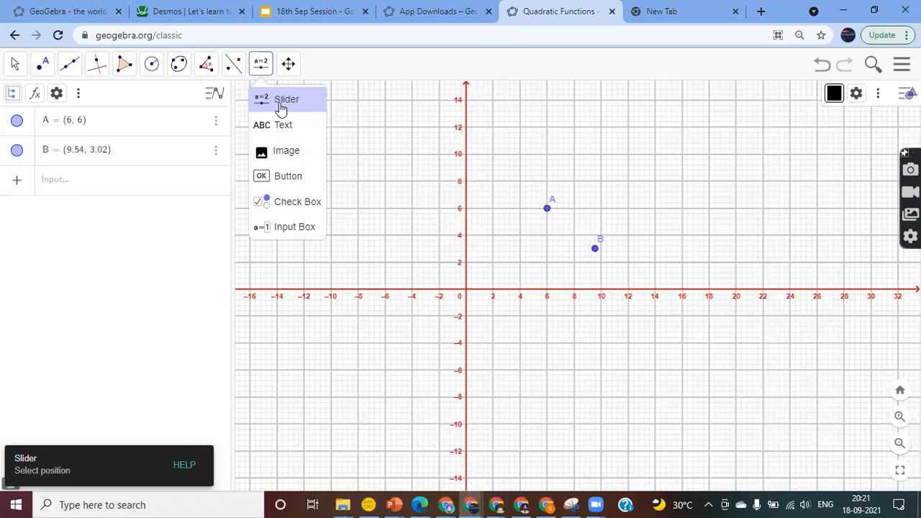
pyautogui.click(281, 107)
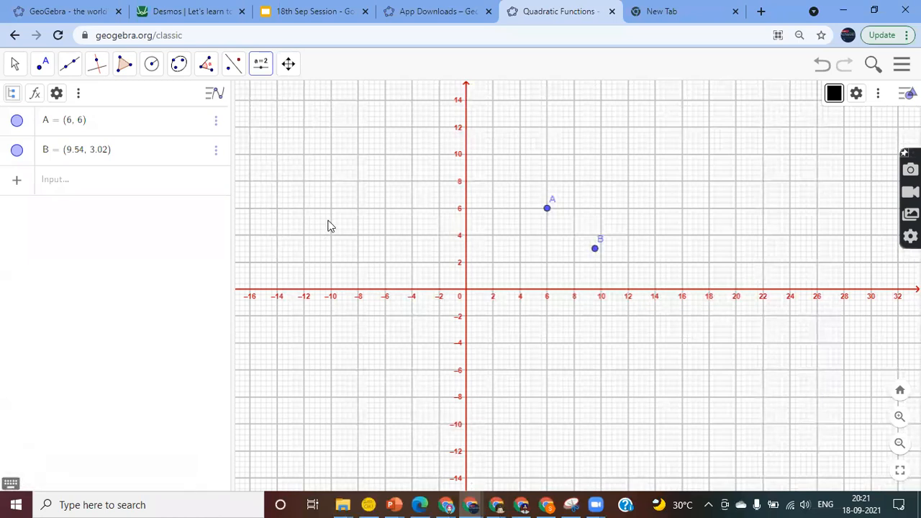
pyautogui.click(253, 113)
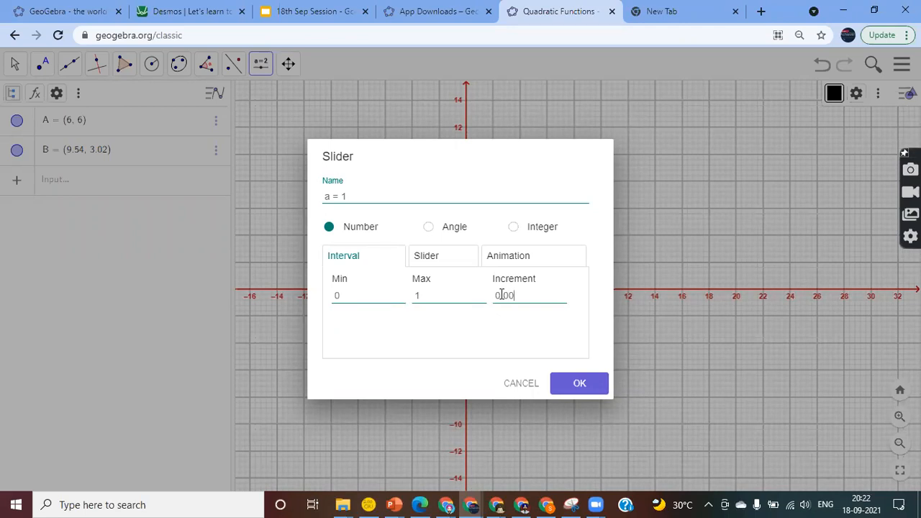
pyautogui.click(580, 385)
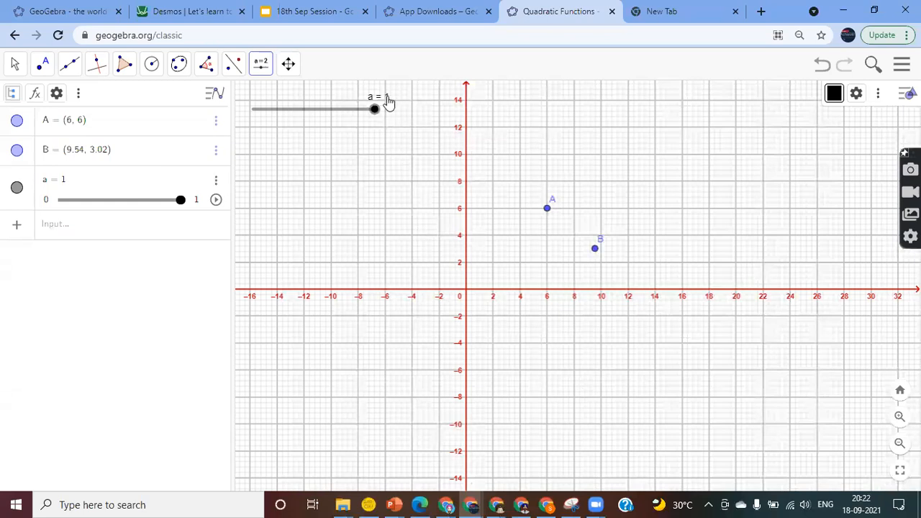
pyautogui.moveTo(374, 115); pyautogui.dragTo(263, 132)
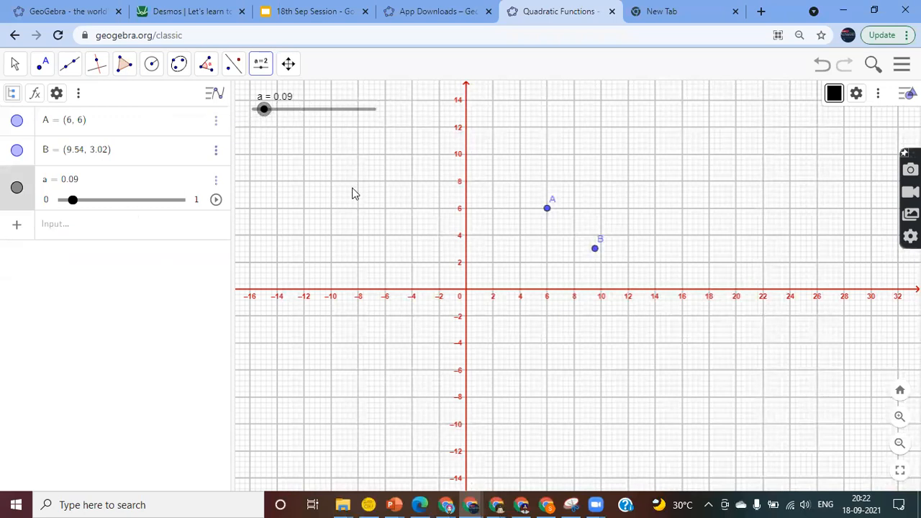
pyautogui.click(63, 229)
pyautogui.write('(')
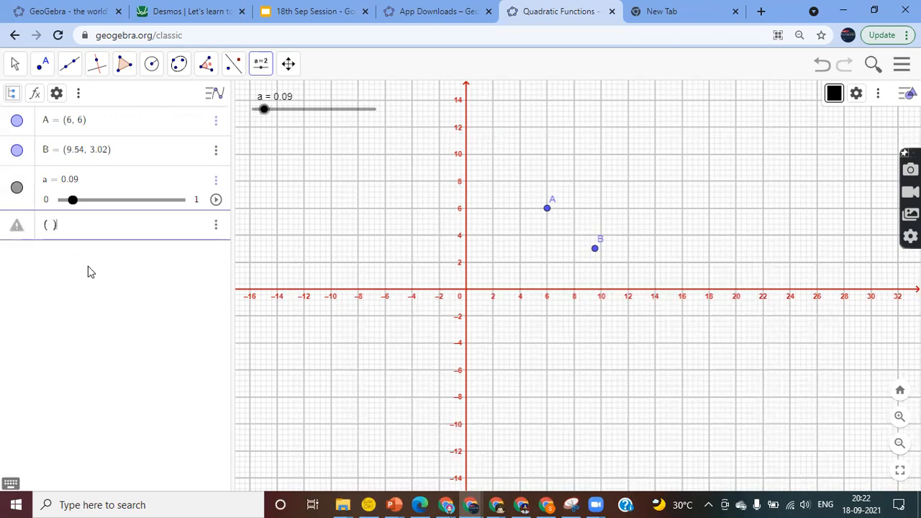
pyautogui.press('BackSpace')
# Draw a circle centered at point B with radius 2*a using Circle: Center & Radius.
pyautogui.click(152, 66)
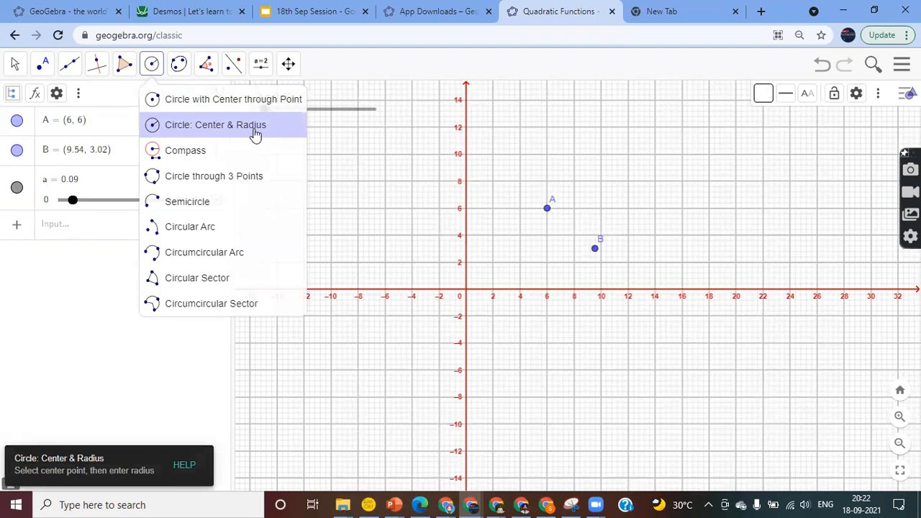
pyautogui.click(231, 129)
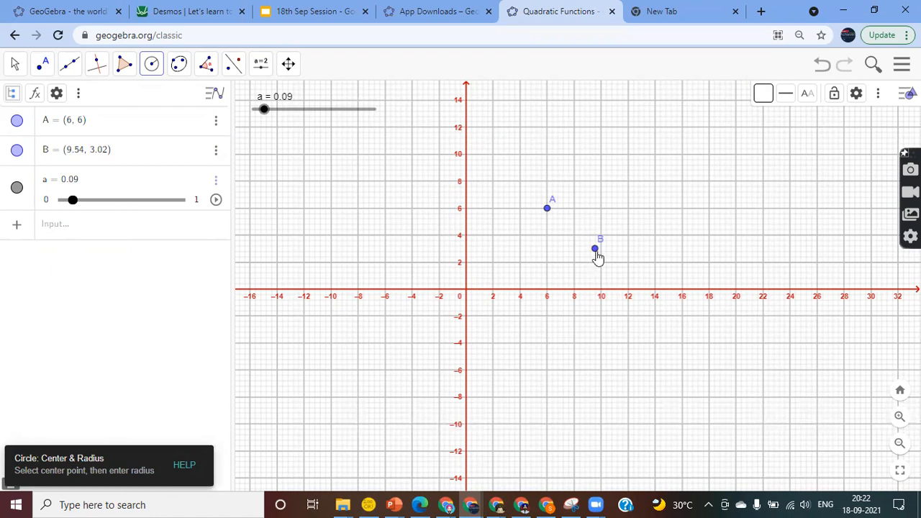
pyautogui.click(595, 251)
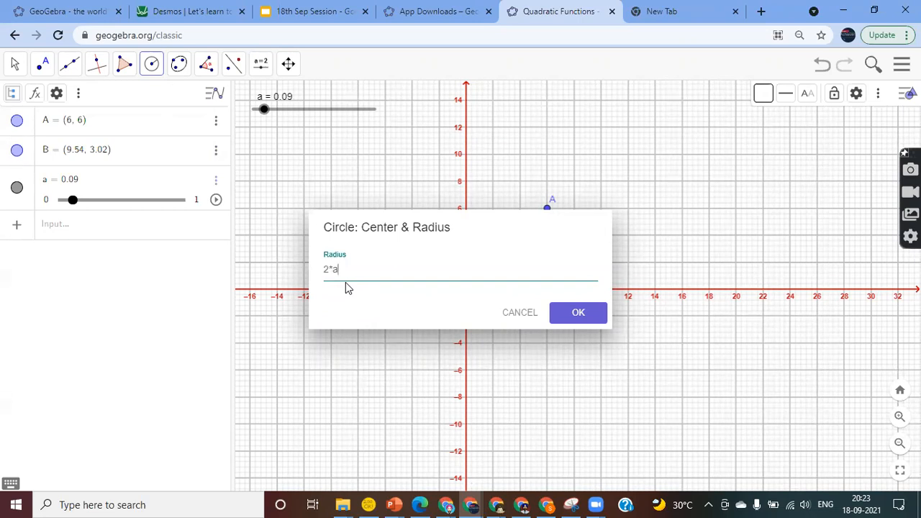
pyautogui.click(579, 314)
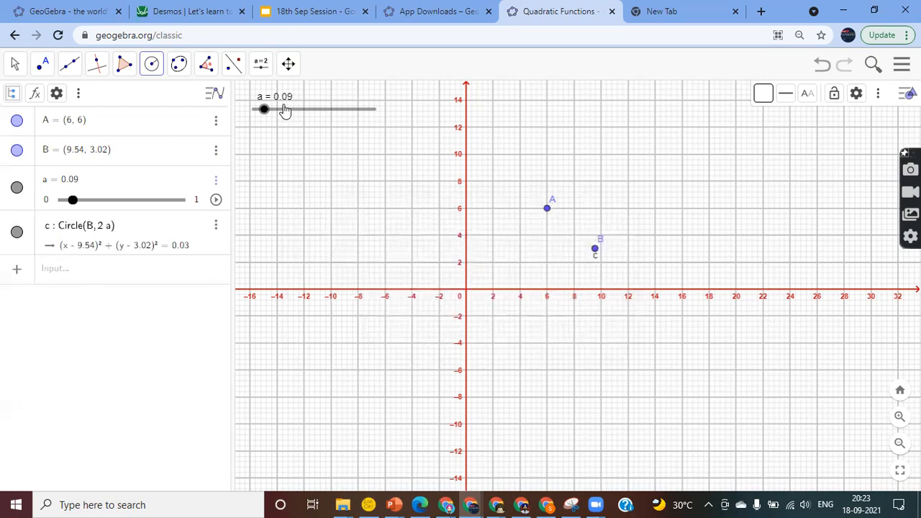
# Animate slider a to vary the circle's radius and pause it at about 0.38.
pyautogui.click(216, 201)
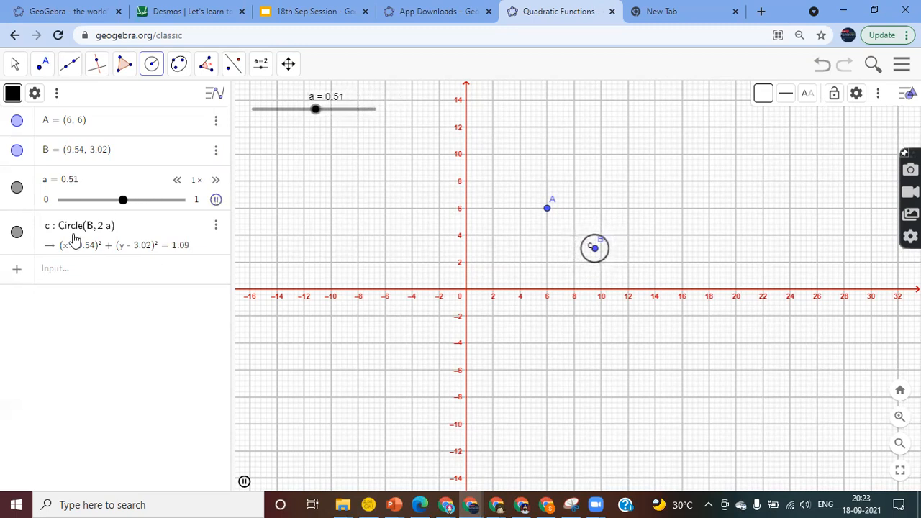
pyautogui.click(215, 201)
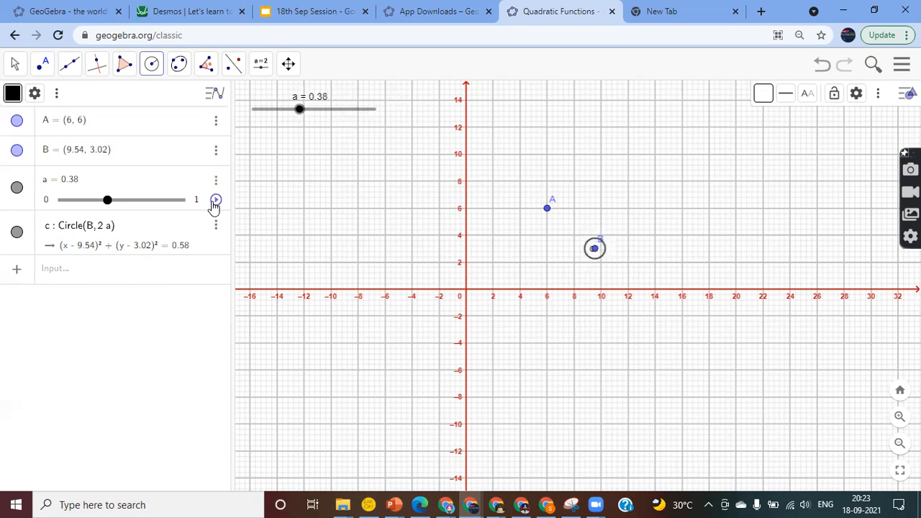
# Switch to the Move tool and examine the definition and equation of the circle around B.
pyautogui.click(165, 248)
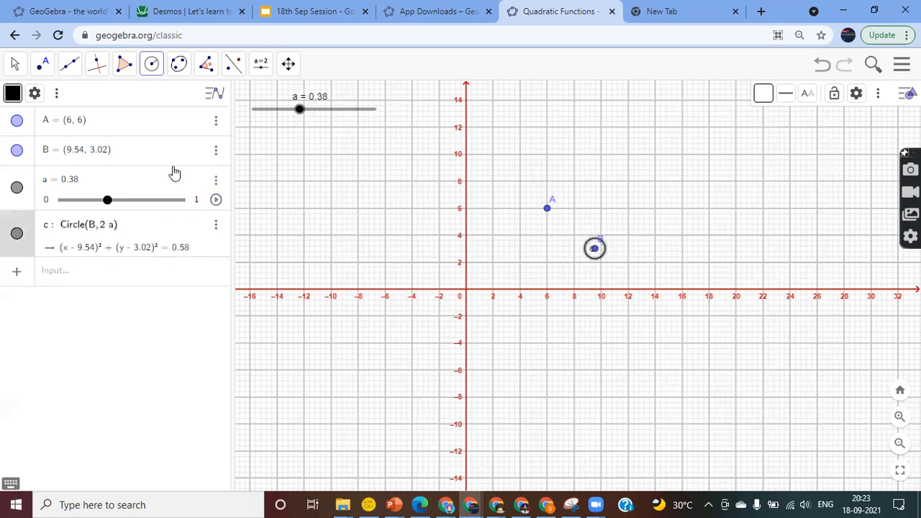
pyautogui.click(15, 63)
pyautogui.click(22, 96)
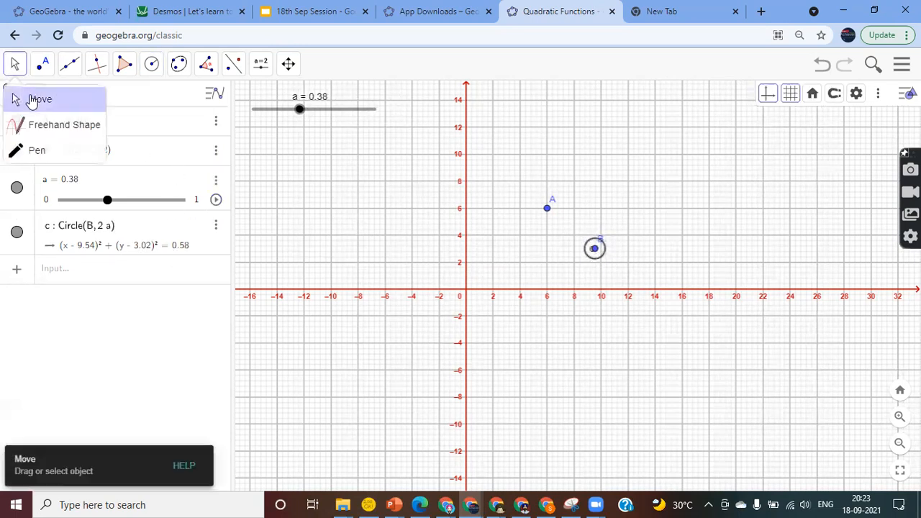
pyautogui.click(141, 242)
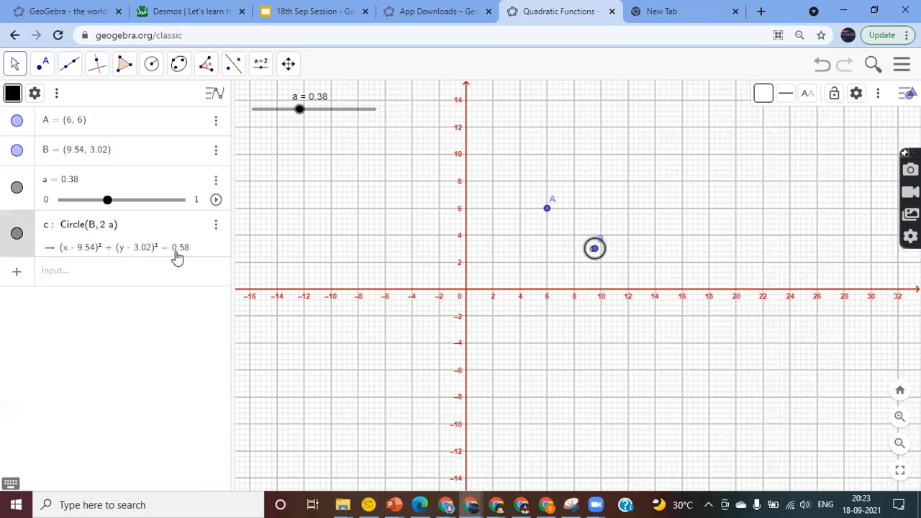
pyautogui.click(116, 226)
# Enter the inequality (x - x(B))^2 + (y - y(B))^2 <= 2a and hide circle c.
pyautogui.click(133, 277)
pyautogui.write('(')
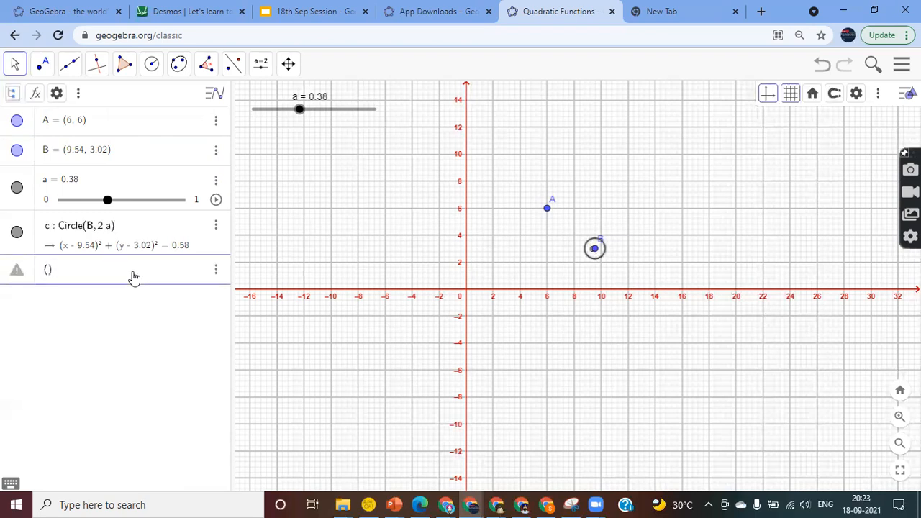
pyautogui.write('x-')
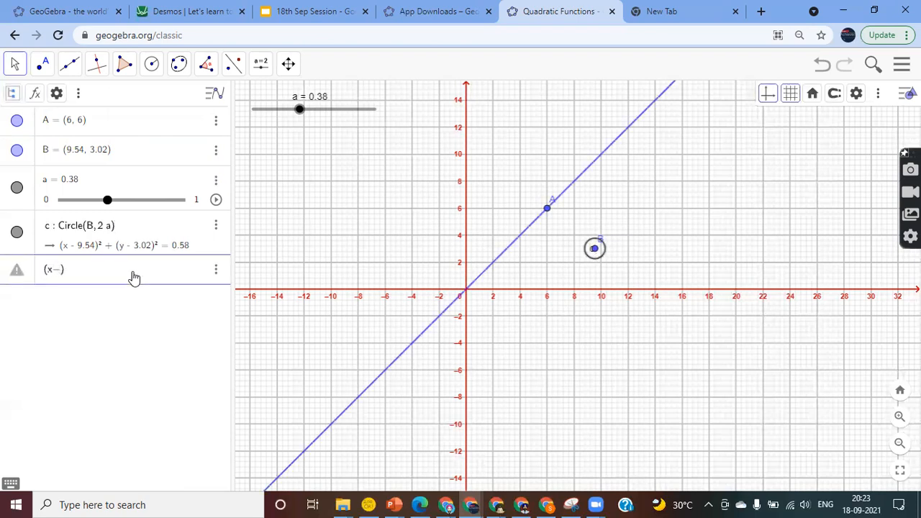
pyautogui.write('x(')
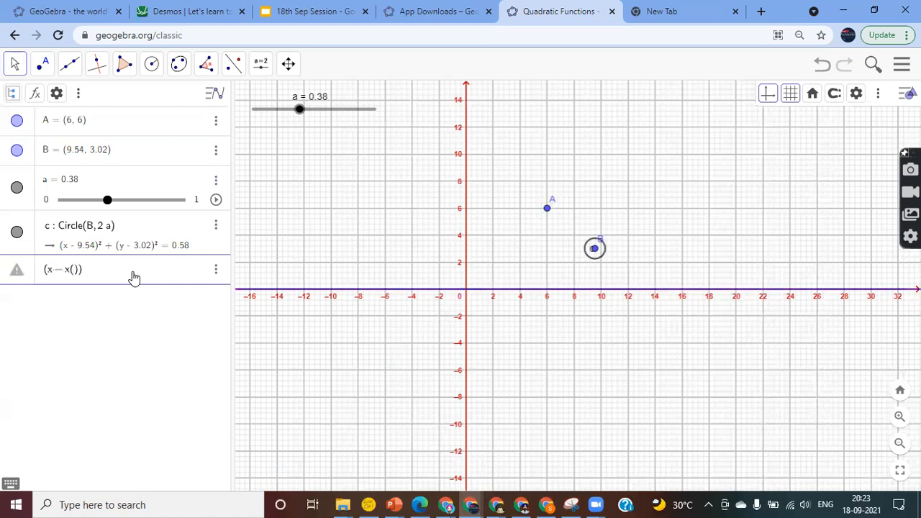
pyautogui.write('B')
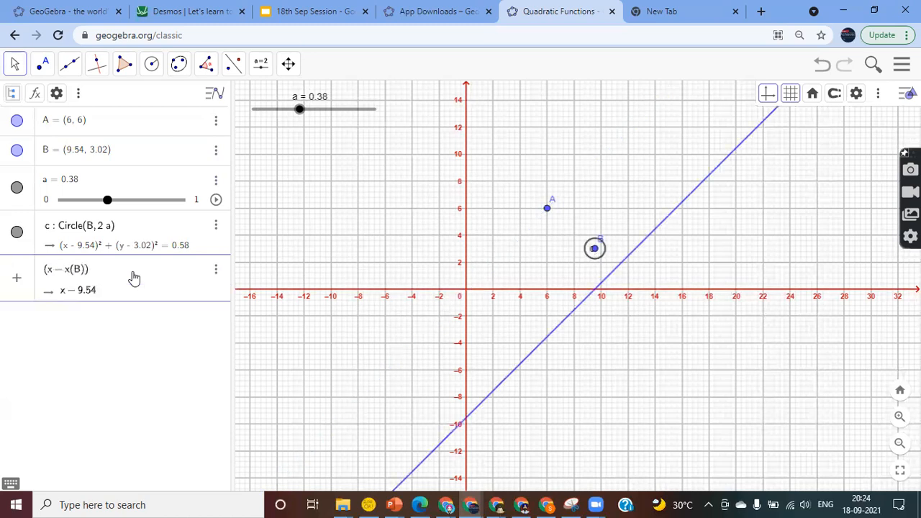
pyautogui.write('^2')
pyautogui.write('+')
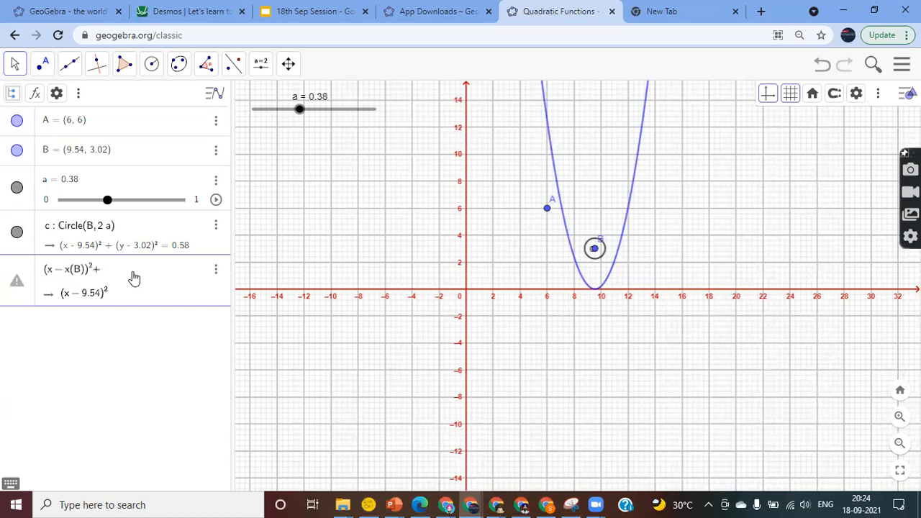
pyautogui.write('(y-')
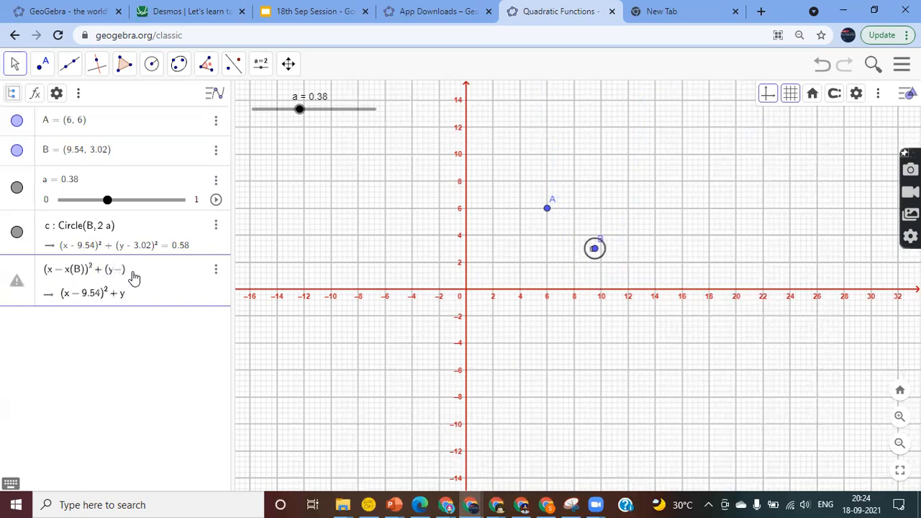
pyautogui.write('y(')
pyautogui.write('B')
pyautogui.write('^2')
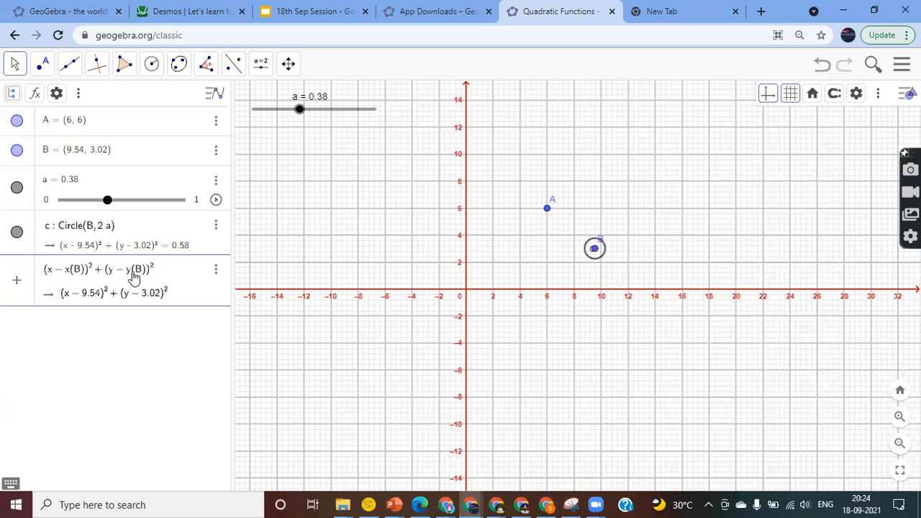
pyautogui.write('<=2a')
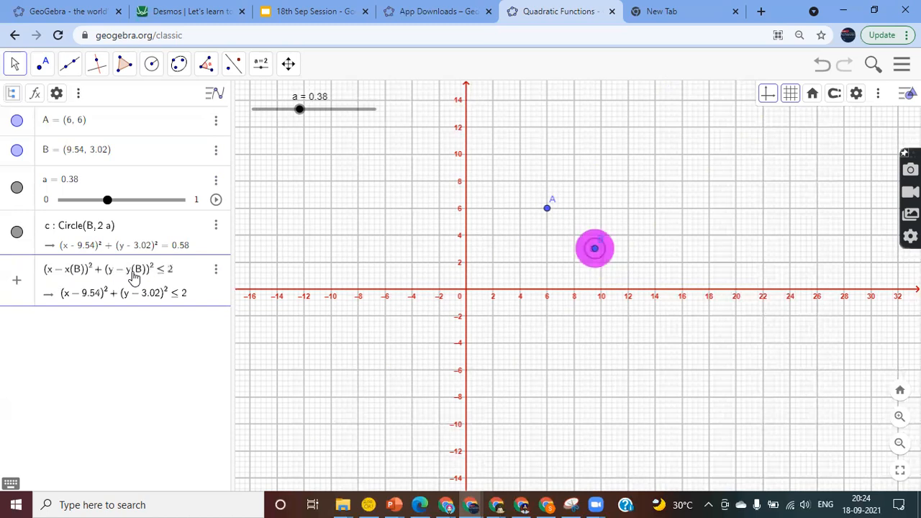
pyautogui.press('Return')
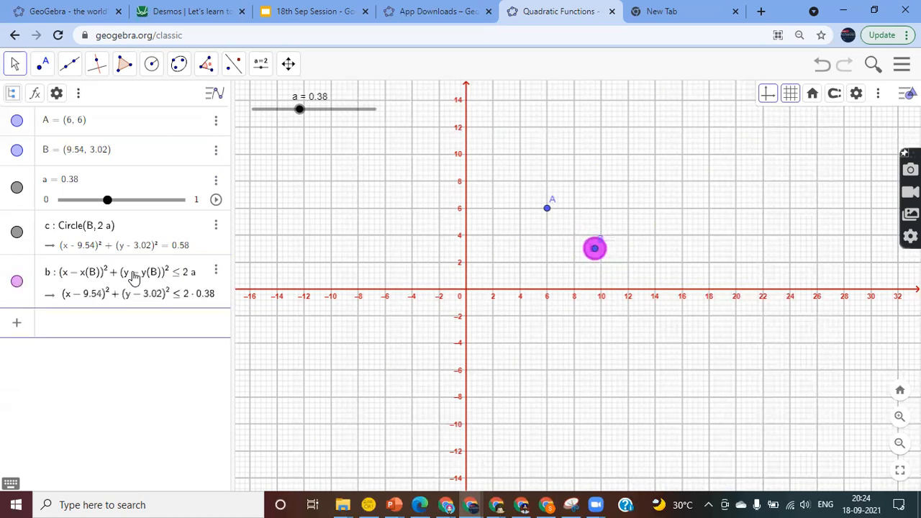
pyautogui.click(16, 233)
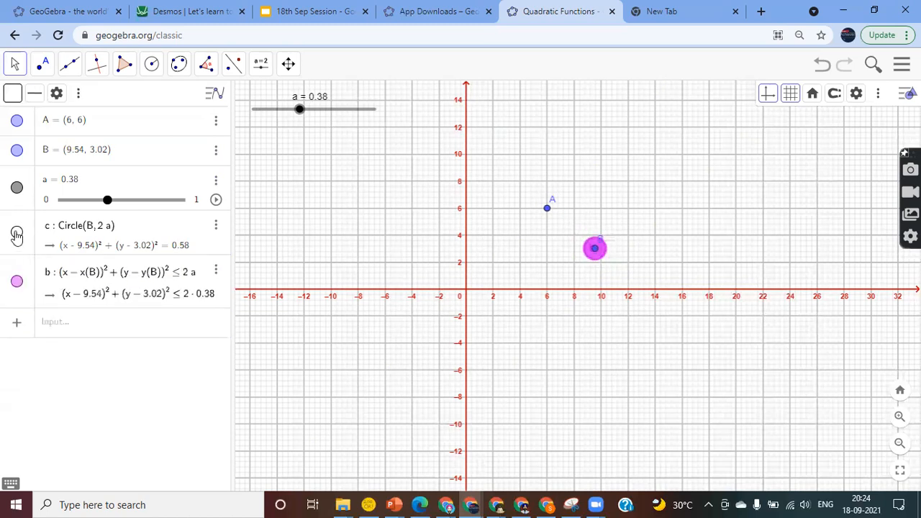
# Animate slider a while moving point B to (6, 10), and pause the animation at about 0.36.
pyautogui.click(216, 200)
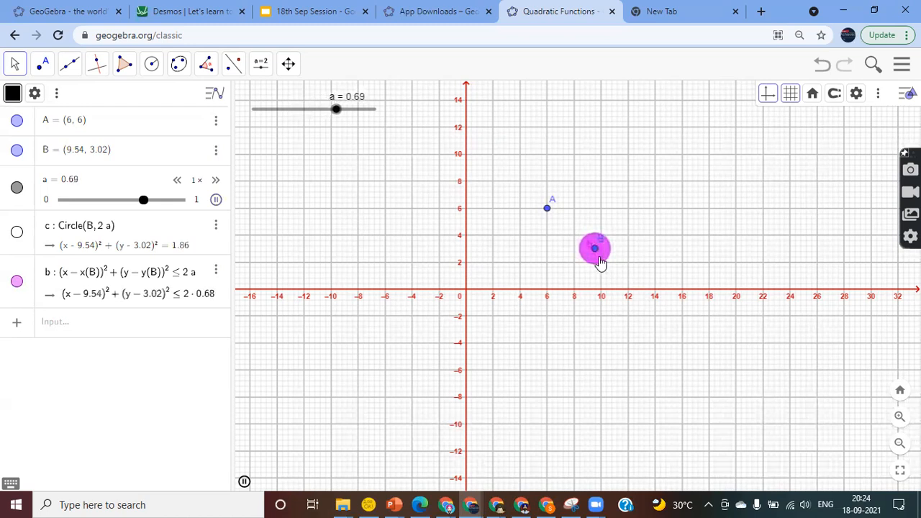
pyautogui.moveTo(596, 253); pyautogui.dragTo(546, 154)
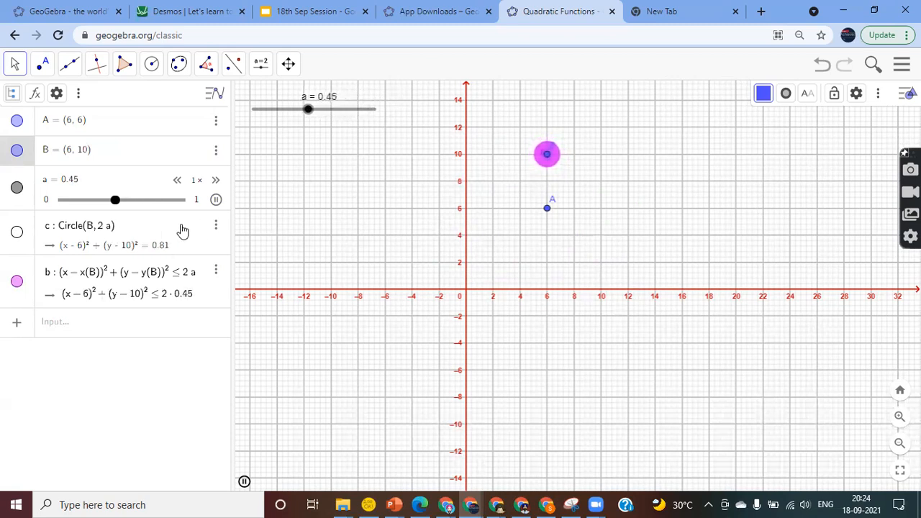
pyautogui.click(216, 200)
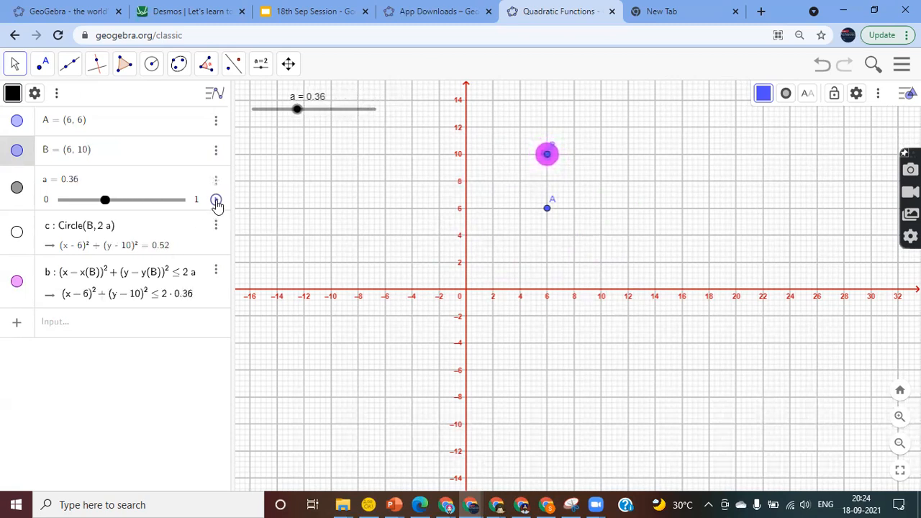
# Redefine circle c around point B with a radius of 4a.
pyautogui.click(106, 227)
pyautogui.press('BackSpace')
pyautogui.write('4')
pyautogui.press('Return')
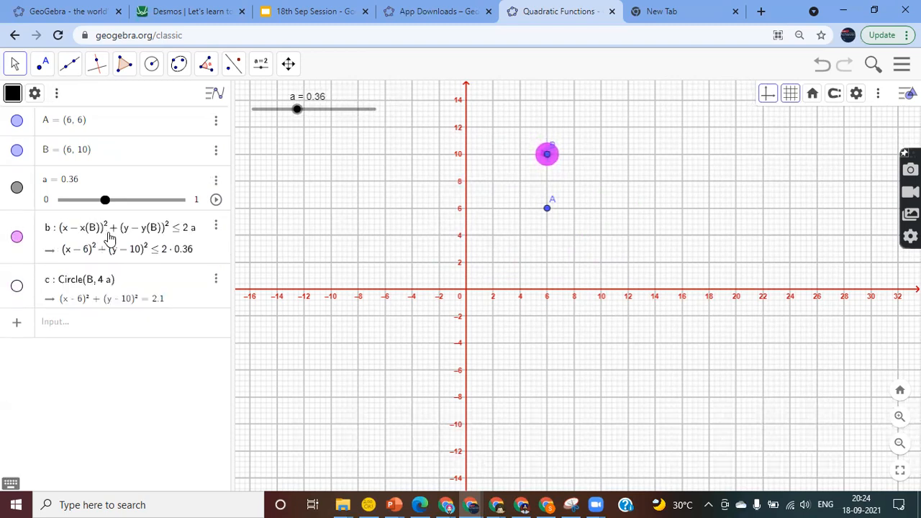
# Show circle c while animating slider a, and set the slider to 1.
pyautogui.click(215, 199)
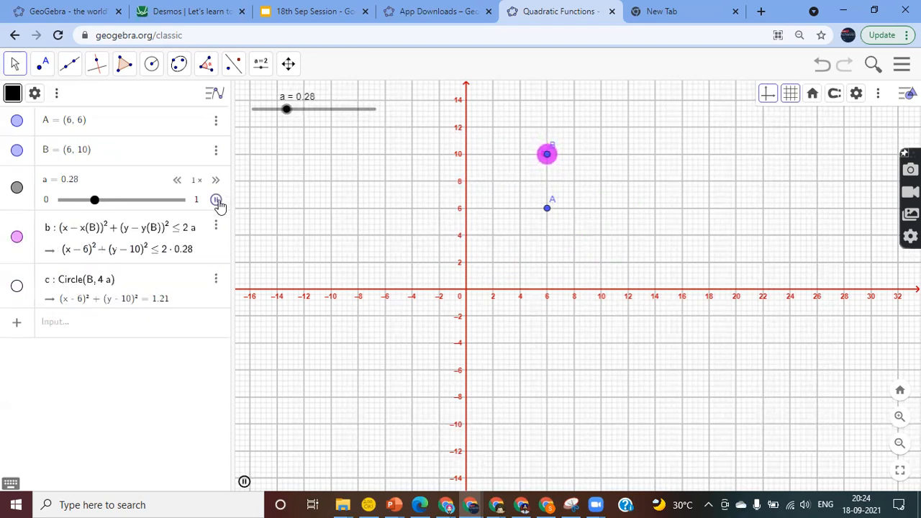
pyautogui.click(17, 287)
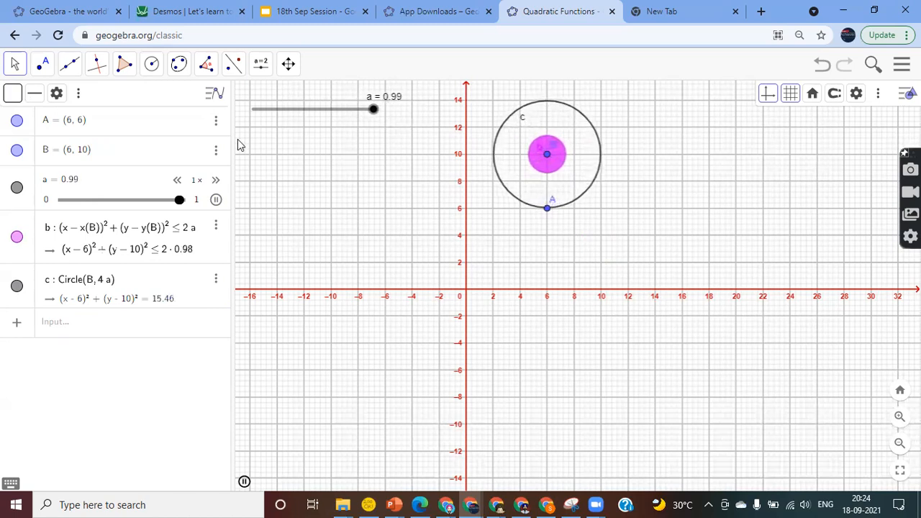
pyautogui.click(215, 199)
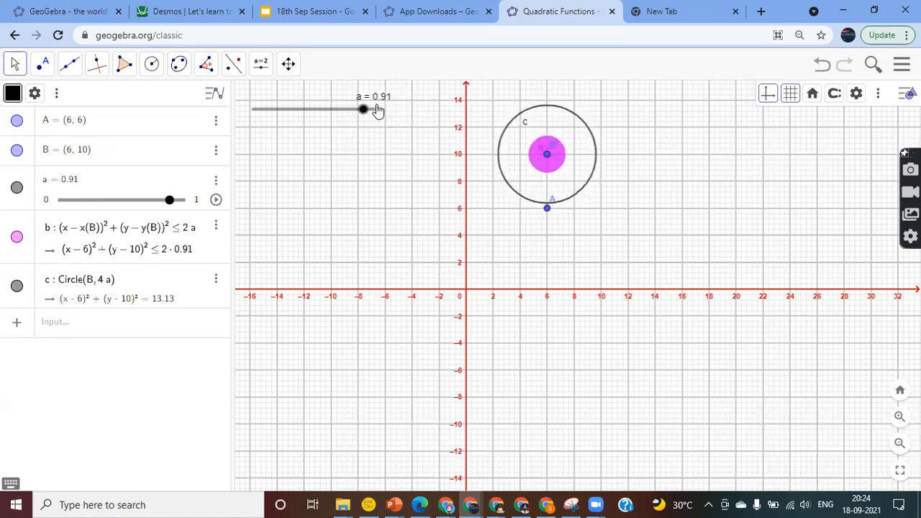
pyautogui.moveTo(366, 112); pyautogui.dragTo(400, 162)
# Hide inequality b, points B and A, and circle c in the graph.
pyautogui.click(112, 328)
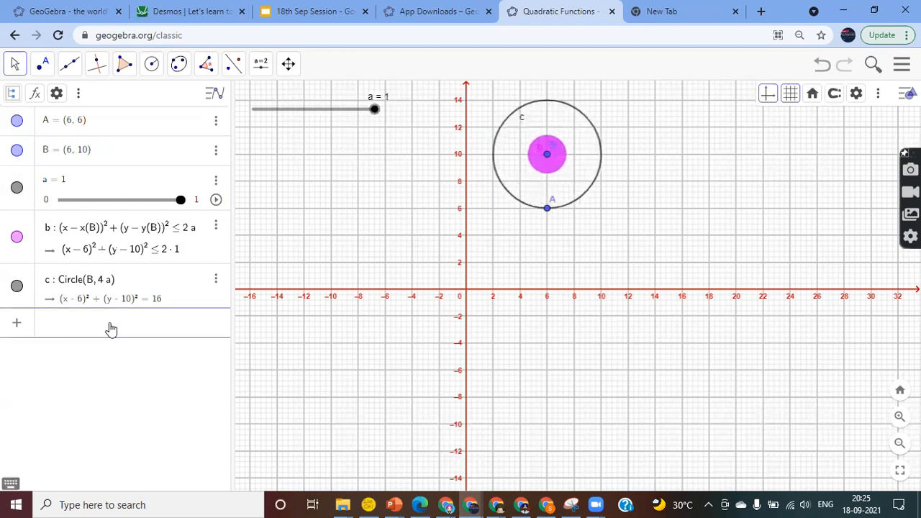
pyautogui.click(16, 236)
pyautogui.click(16, 149)
pyautogui.click(17, 120)
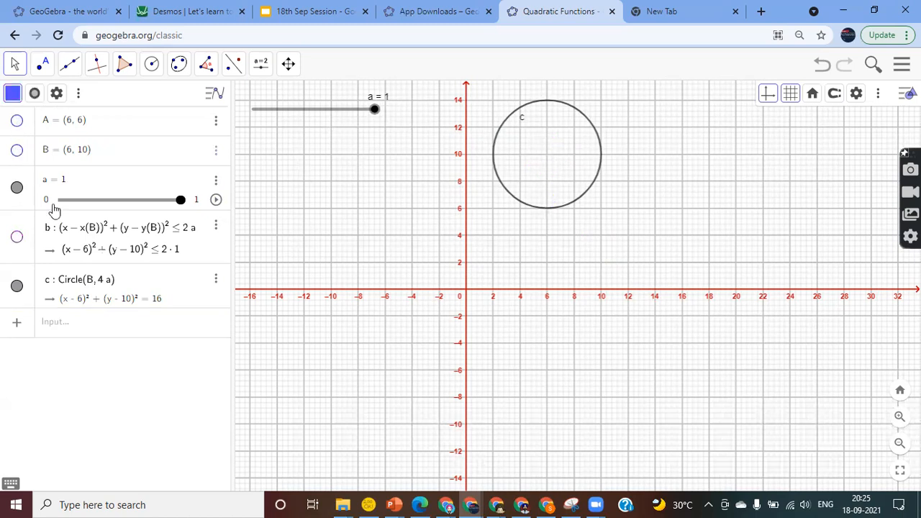
pyautogui.click(16, 286)
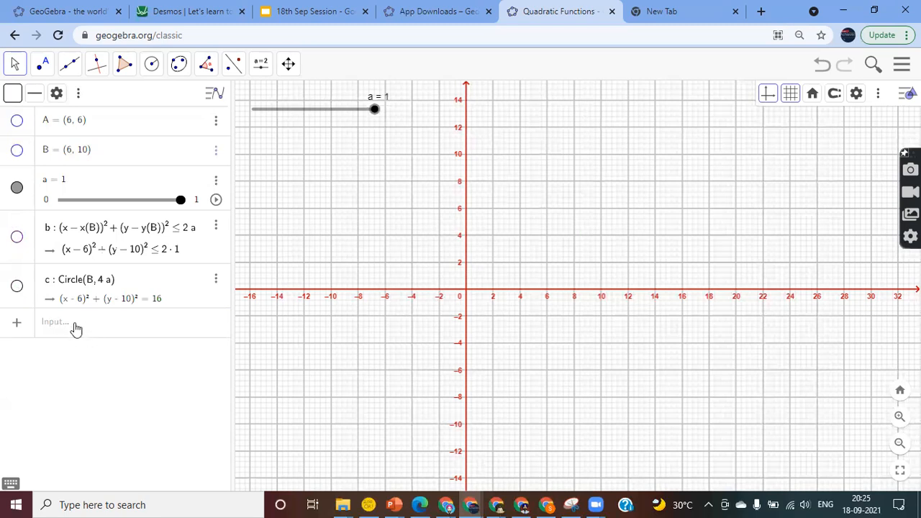
# Enter the slider-controlled line y = a·x + 3.
pyautogui.click(76, 329)
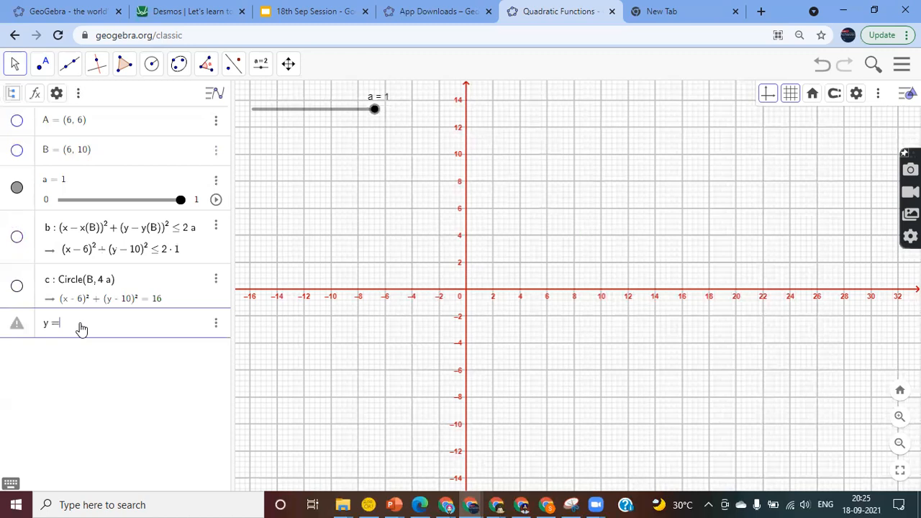
pyautogui.write('a')
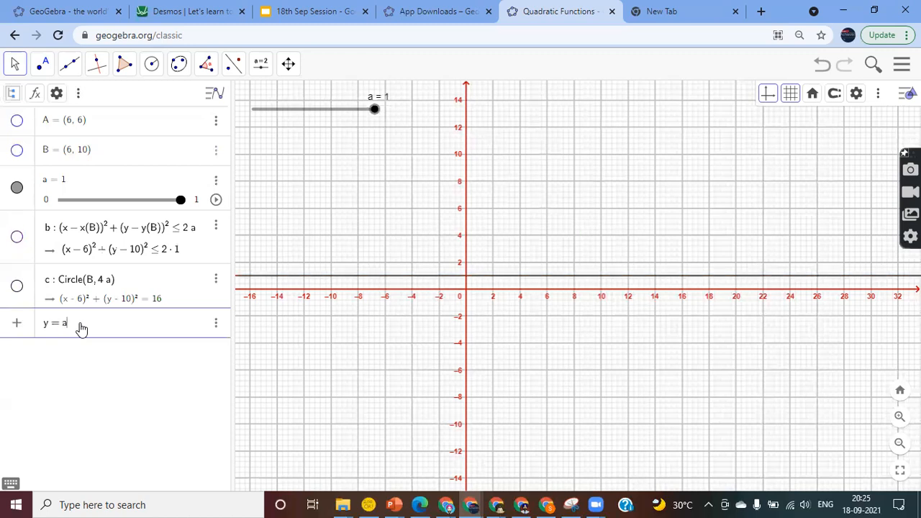
pyautogui.write('(x')
pyautogui.press('BackSpace')
pyautogui.press('BackSpace')
pyautogui.press('BackSpace')
pyautogui.press('BackSpace')
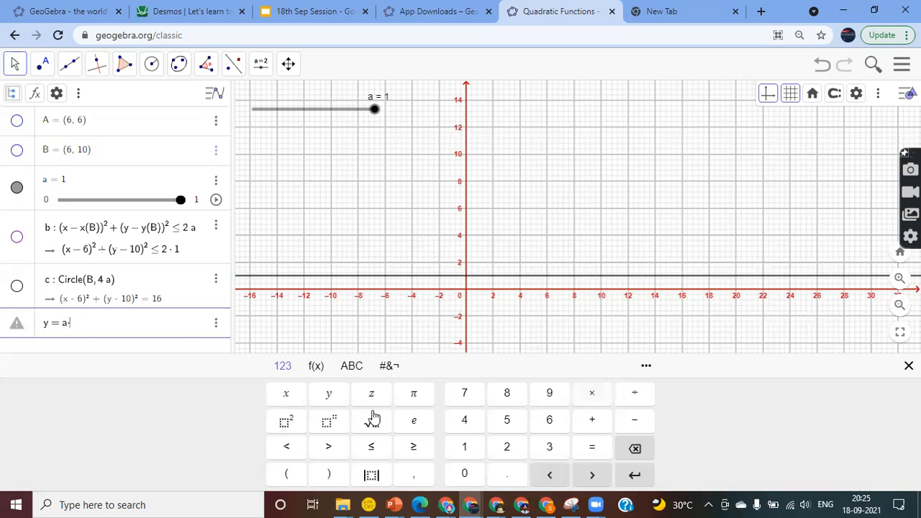
pyautogui.click(286, 394)
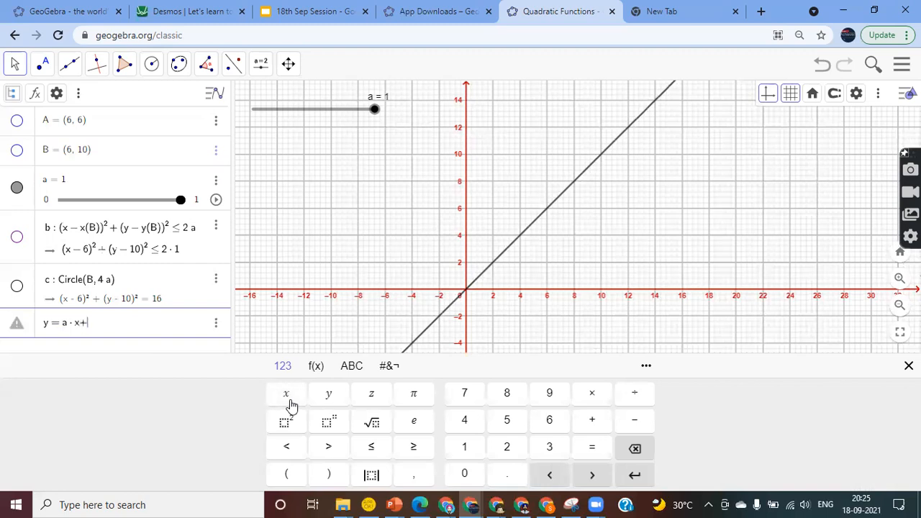
pyautogui.press('Return')
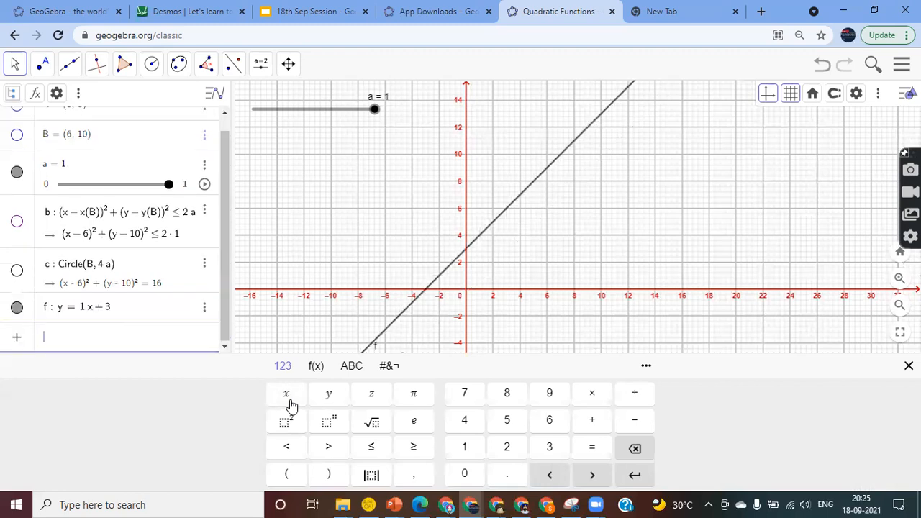
# Animate slider a to vary the line's slope, and show circle c again.
pyautogui.click(204, 185)
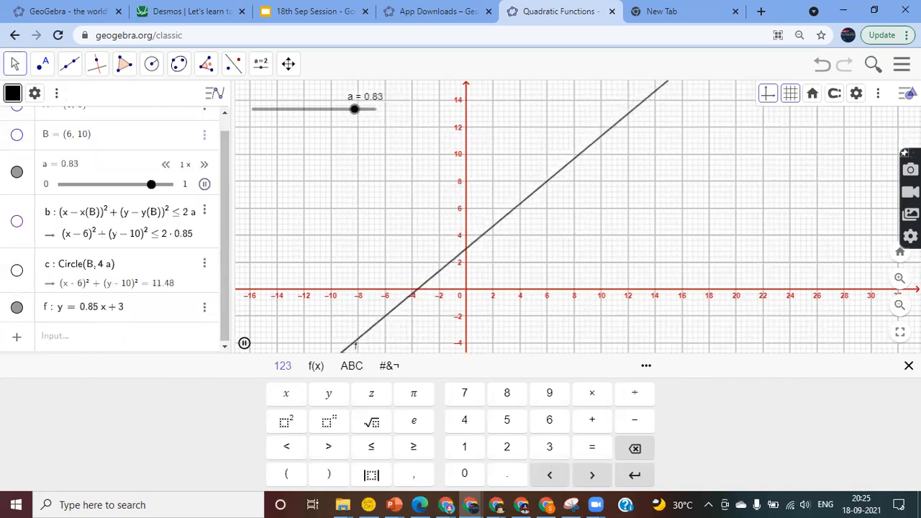
pyautogui.click(647, 433)
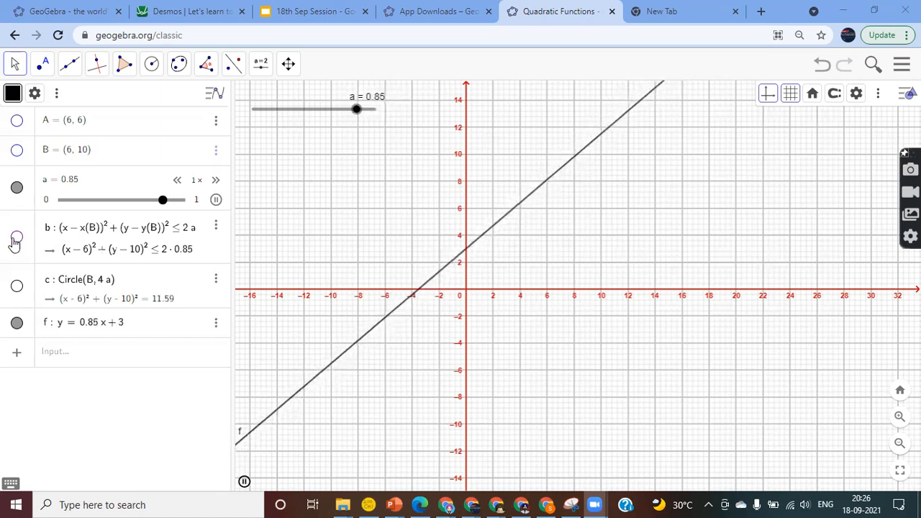
pyautogui.click(17, 286)
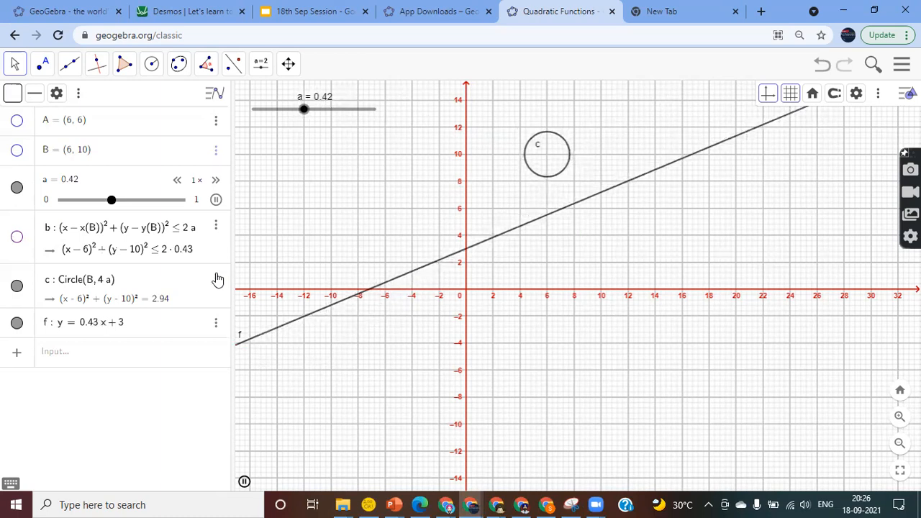
# Color circle c lime (#BFFF00) with an opacity of 100 in its object settings.
pyautogui.click(216, 279)
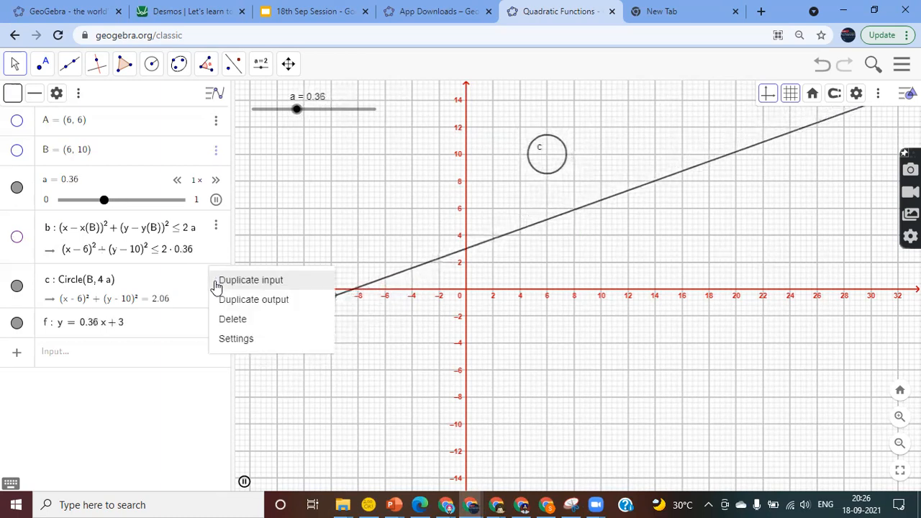
pyautogui.click(258, 338)
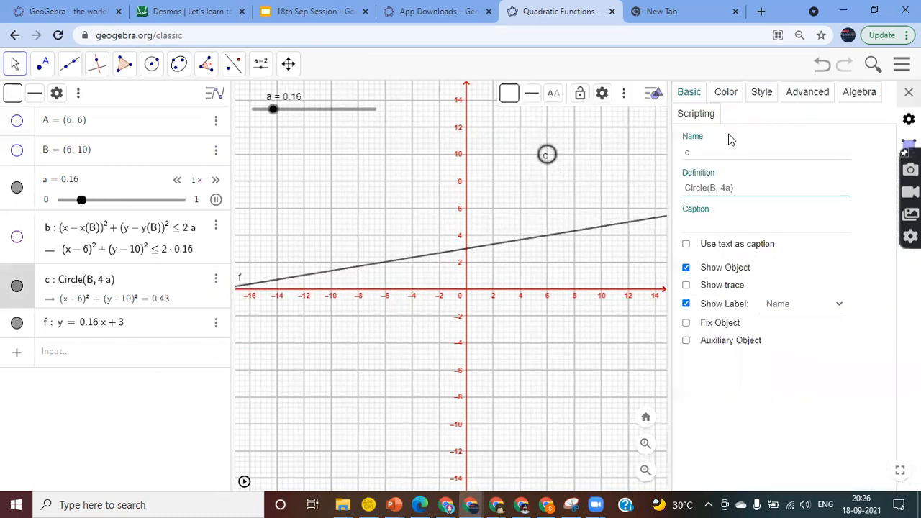
pyautogui.click(723, 94)
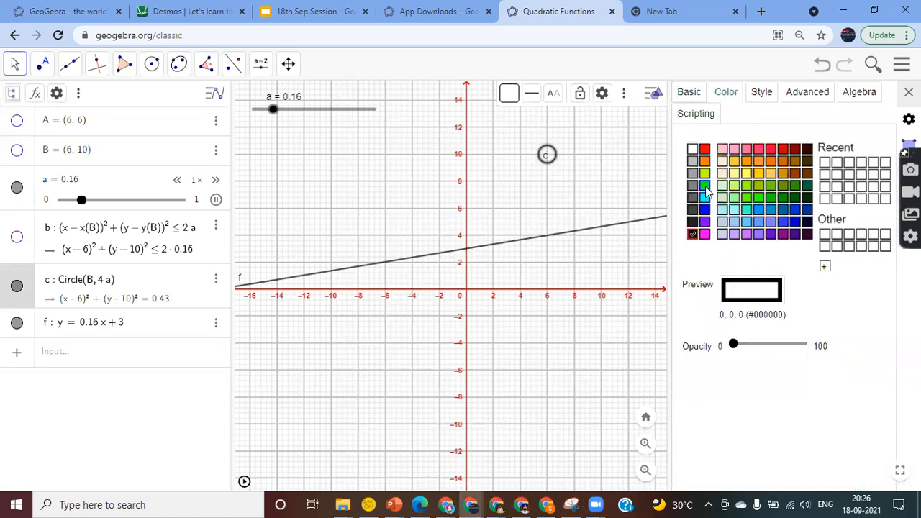
pyautogui.click(705, 174)
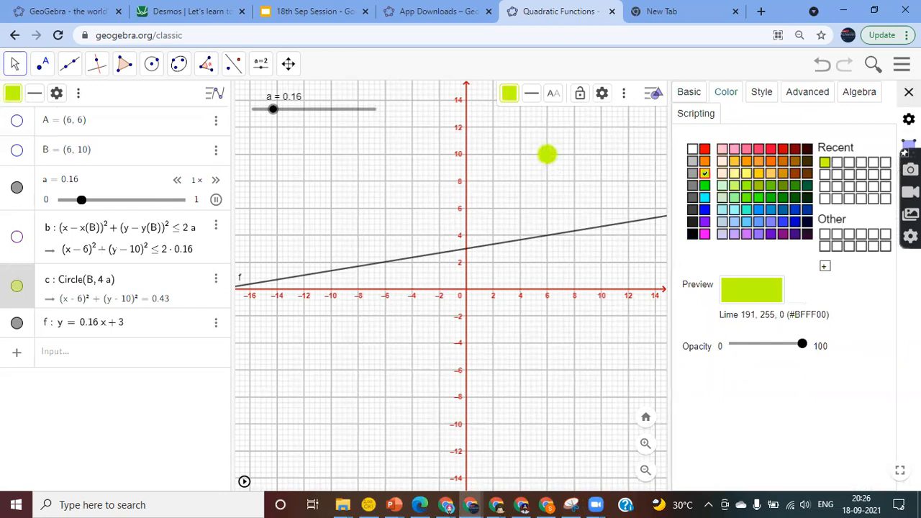
pyautogui.click(909, 92)
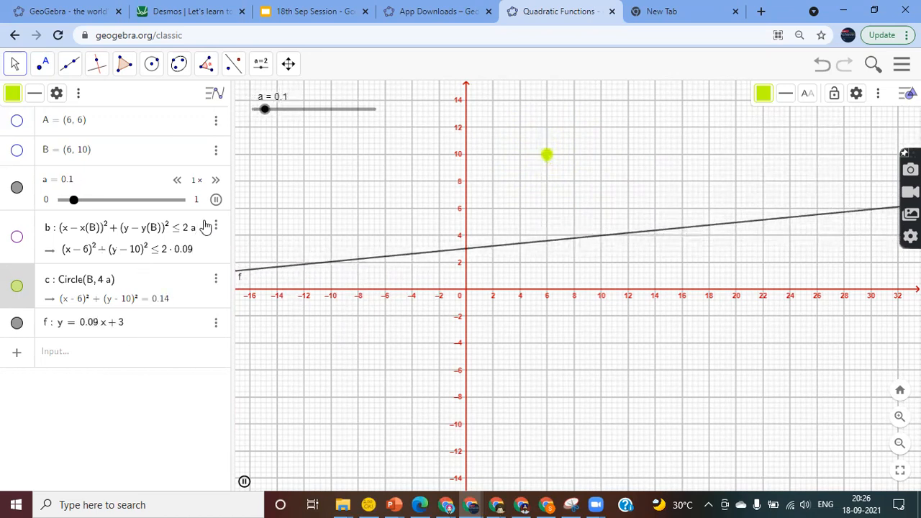
# Set slider a's maximum to 2 in its settings and restart its animation.
pyautogui.moveTo(274, 115); pyautogui.dragTo(302, 153)
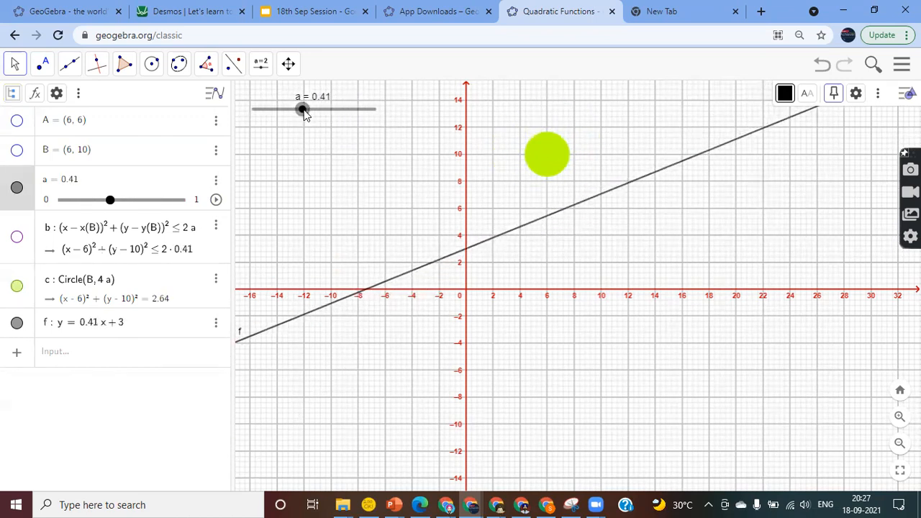
pyautogui.rightClick(302, 112)
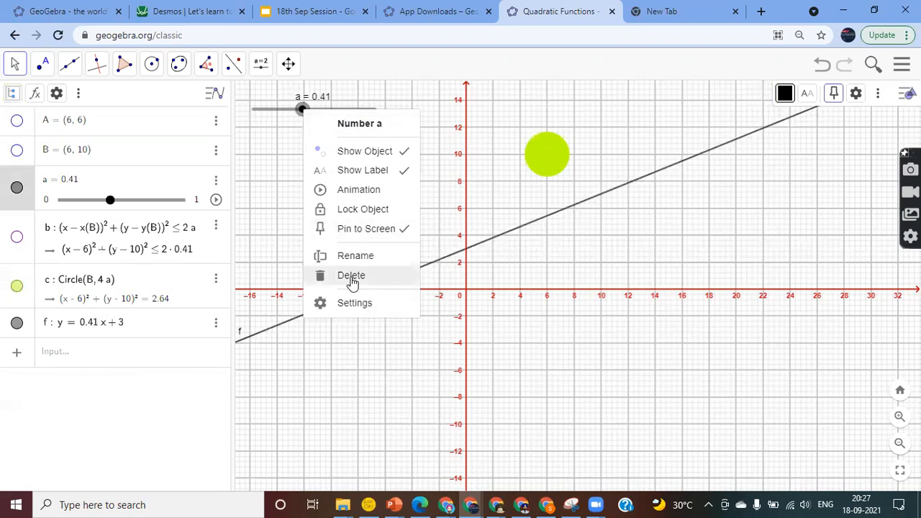
pyautogui.click(349, 303)
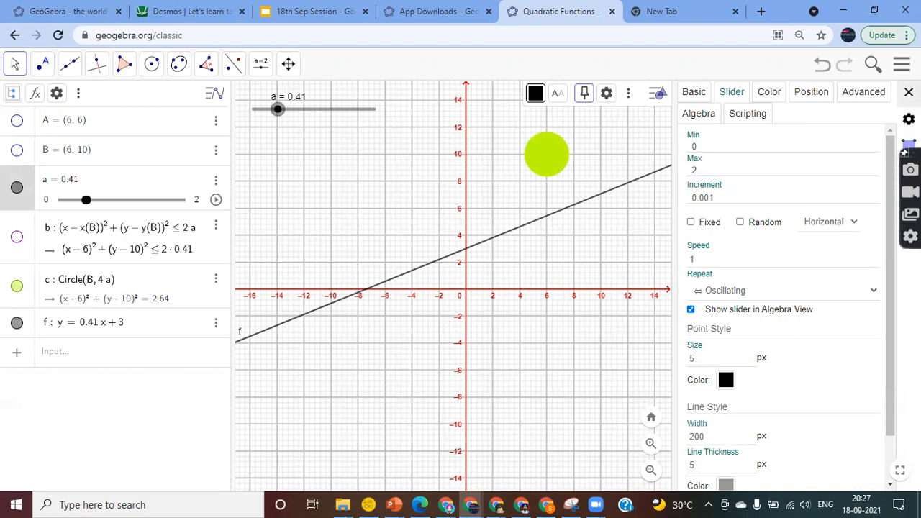
pyautogui.click(909, 92)
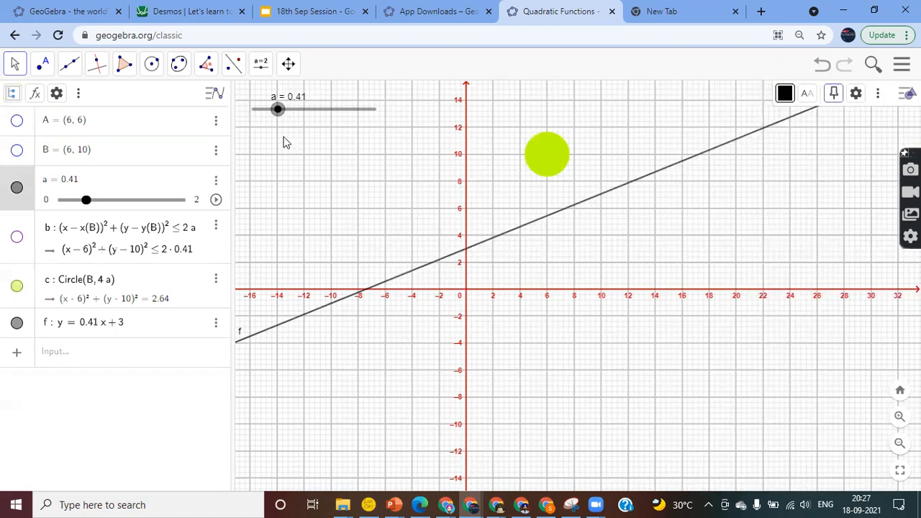
pyautogui.click(216, 202)
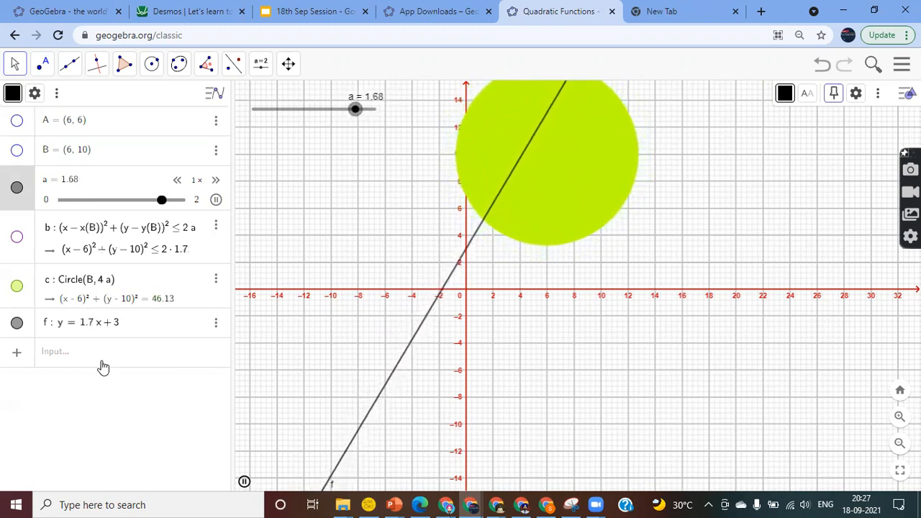
# Enter a second slider-controlled line, y = -ax + 3.
pyautogui.click(71, 365)
pyautogui.write('y')
pyautogui.write('=-ax+3')
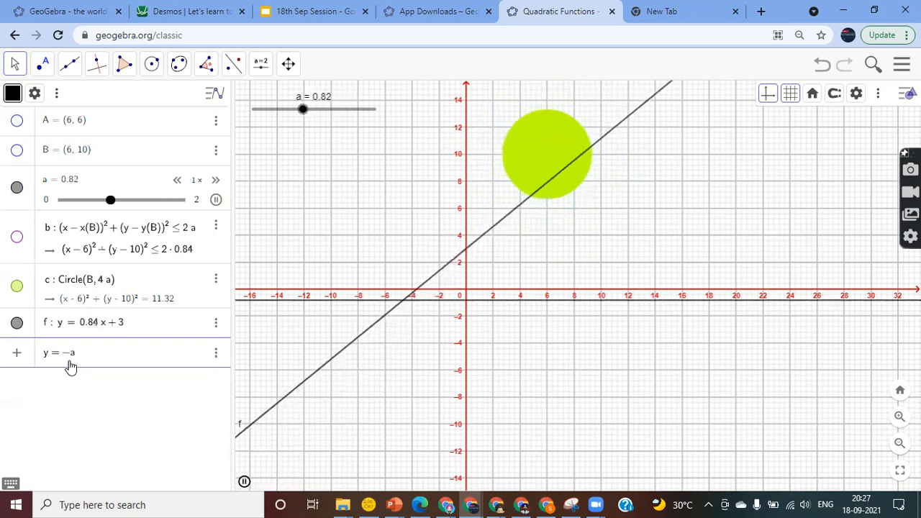
pyautogui.press('Return')
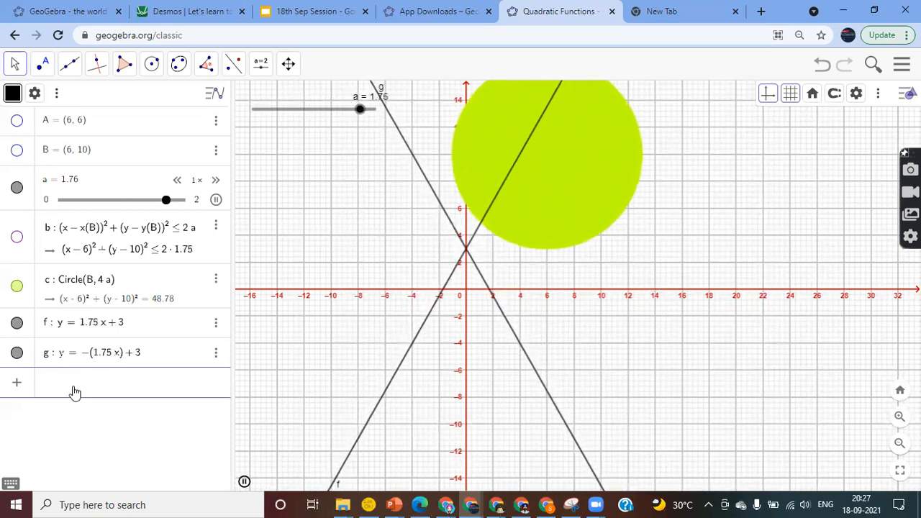
# Enter the sine function sin(x - pi a), shifted horizontally by slider a.
pyautogui.write('sin(')
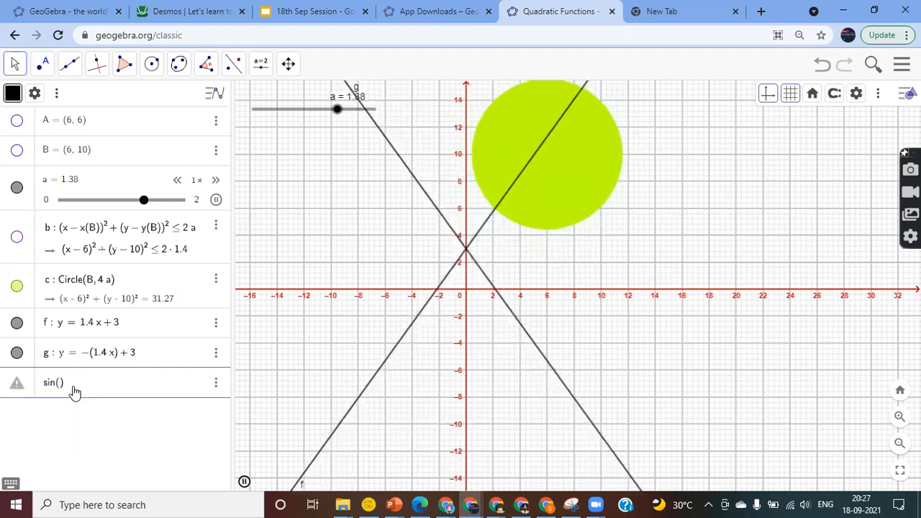
pyautogui.write('x-a')
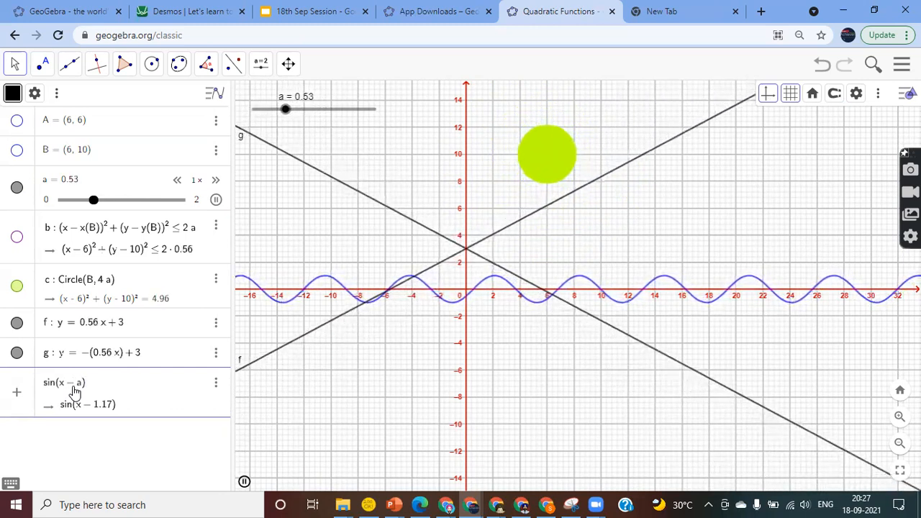
pyautogui.press('Left')
pyautogui.write('pi')
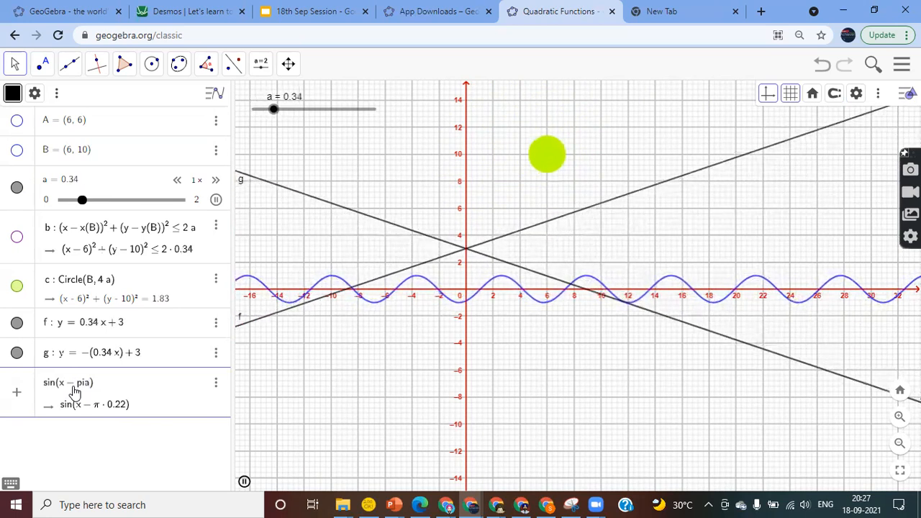
pyautogui.press('Return')
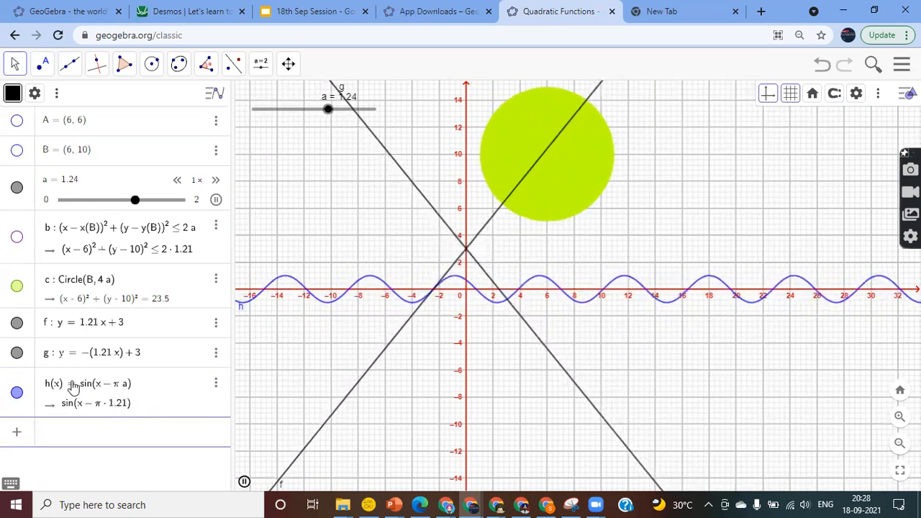
# Pause the slider animation, change the sine function to 5 sin(x - πa), and restart the animation.
pyautogui.click(120, 384)
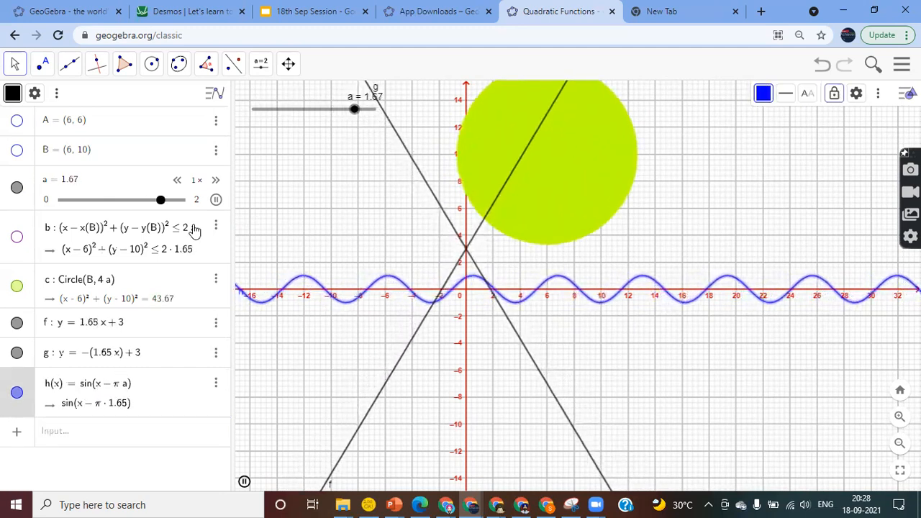
pyautogui.click(216, 200)
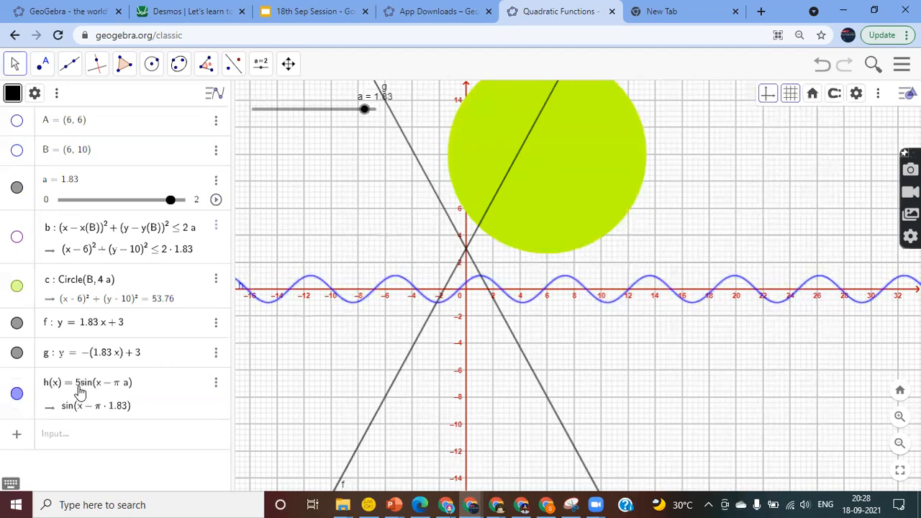
pyautogui.press('Return')
pyautogui.click(216, 201)
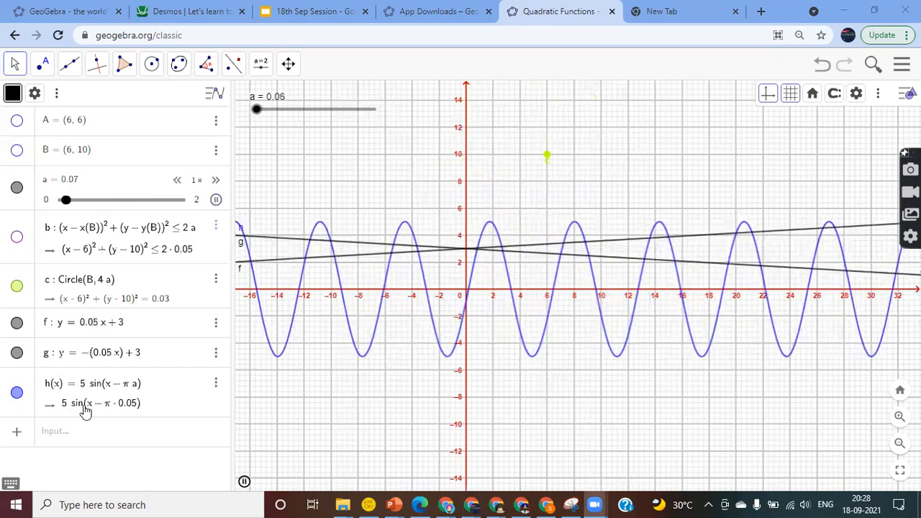
# Hide the sine function h, lines g and f, and circle c in the graph.
pyautogui.click(17, 394)
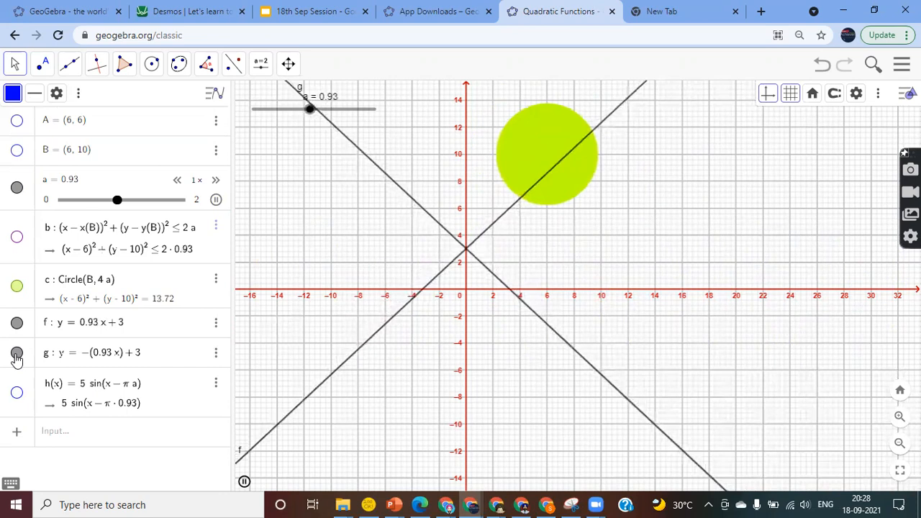
pyautogui.click(17, 353)
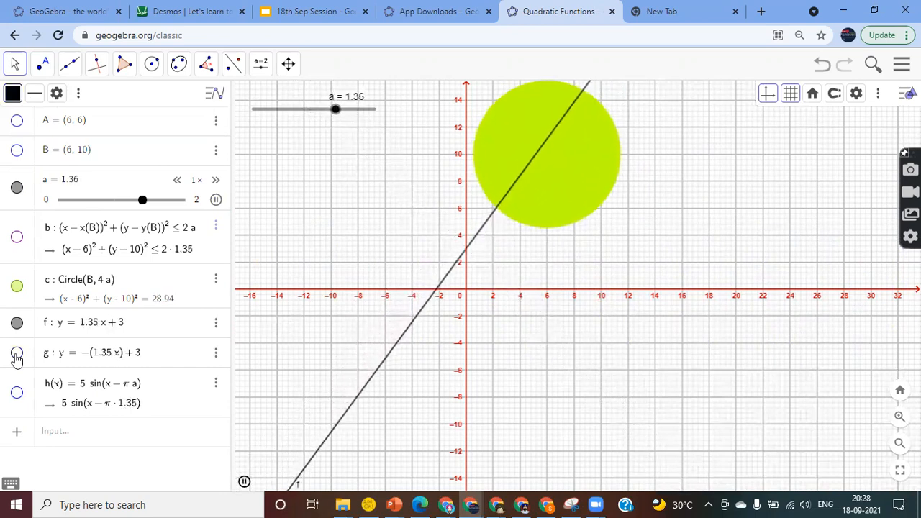
pyautogui.click(17, 323)
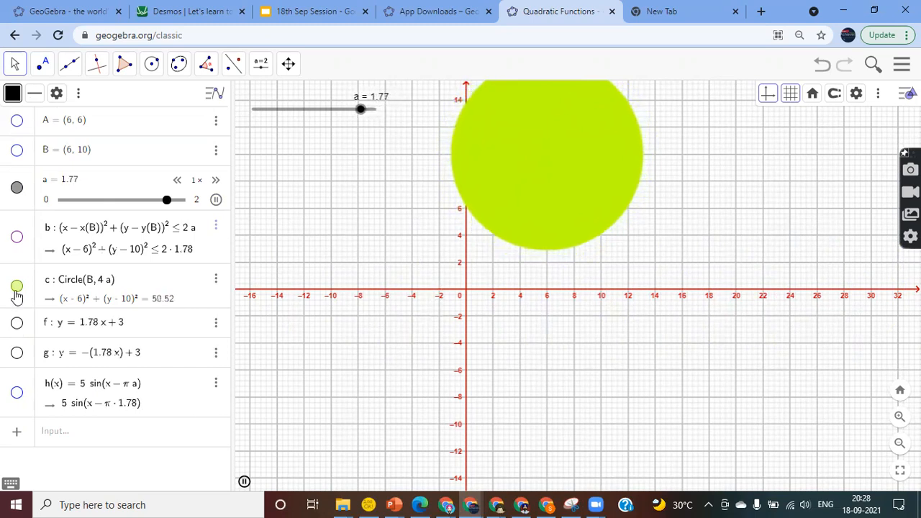
pyautogui.click(17, 287)
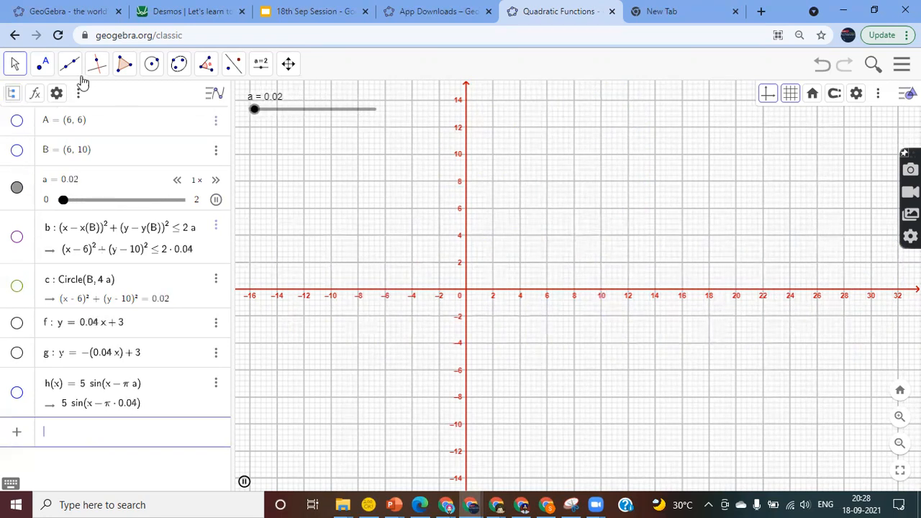
pyautogui.click(208, 77)
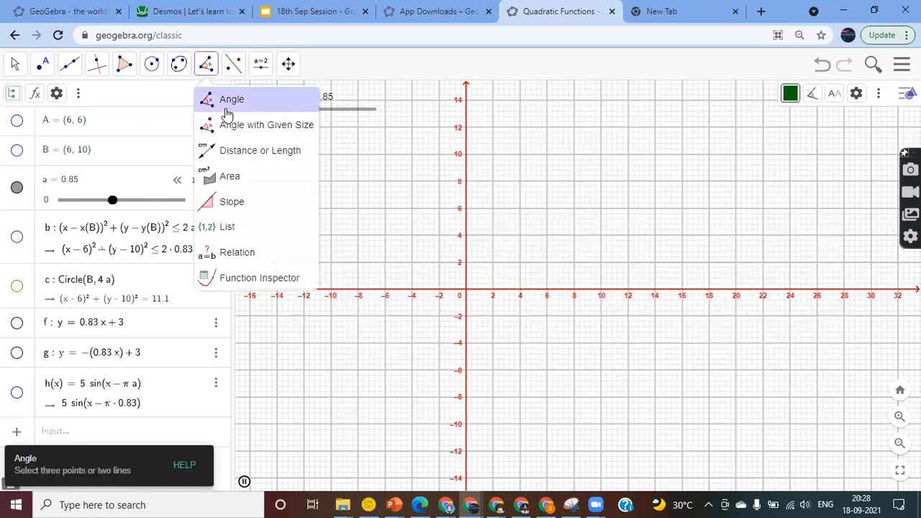
pyautogui.moveTo(243, 73)
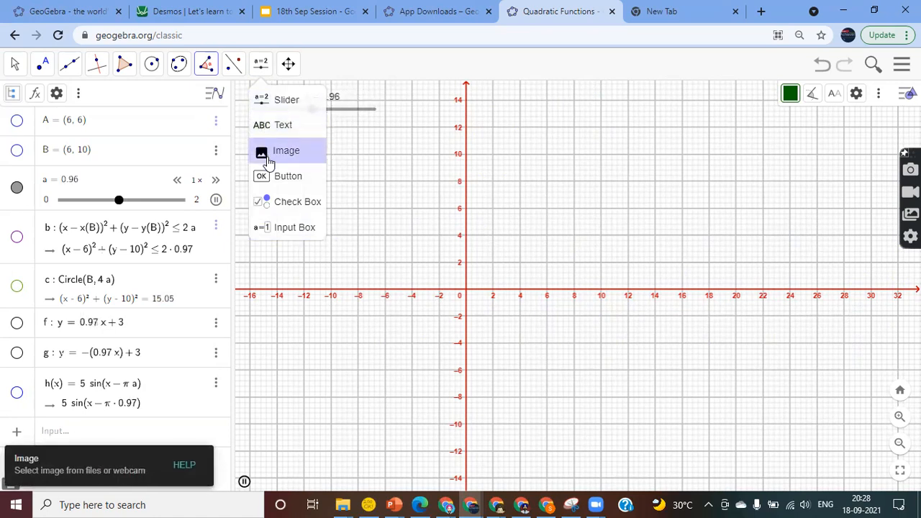
pyautogui.click(268, 98)
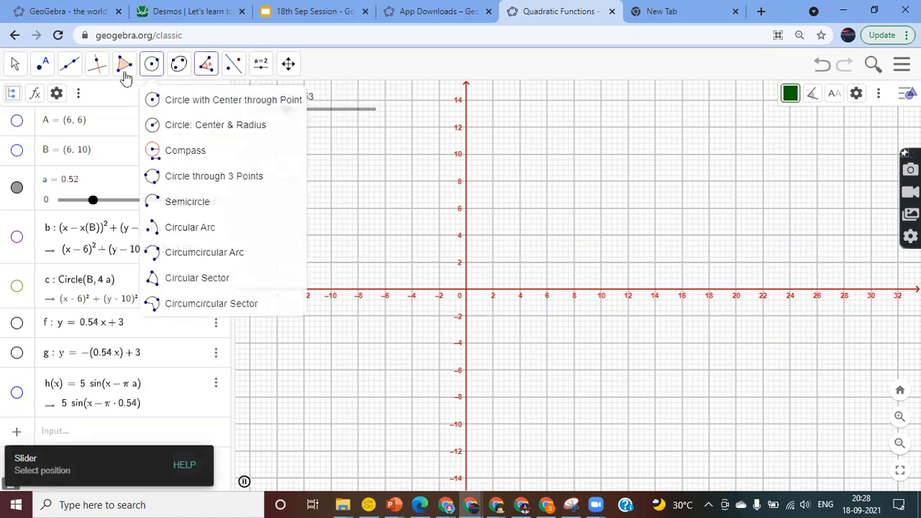
# Draw a regular polygon on a base from (2, 6) to (10, 6) with 4*a vertices.
pyautogui.moveTo(126, 75)
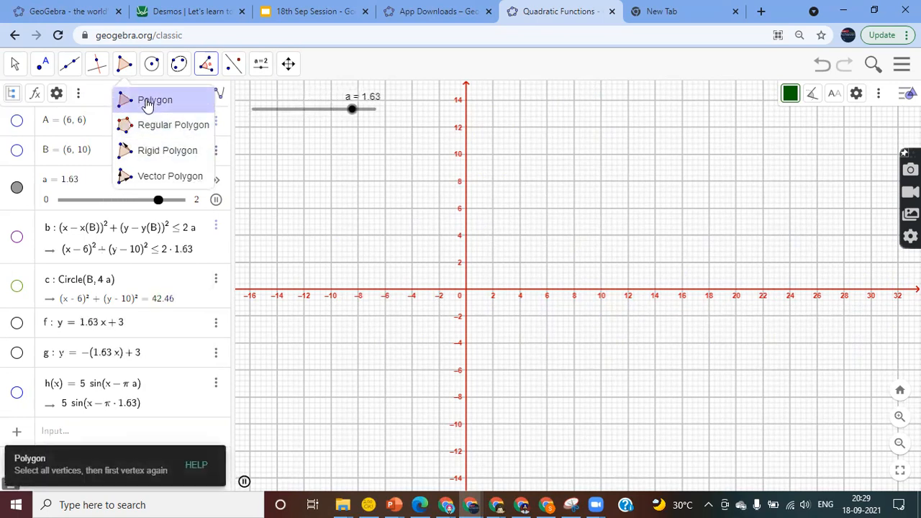
pyautogui.click(159, 134)
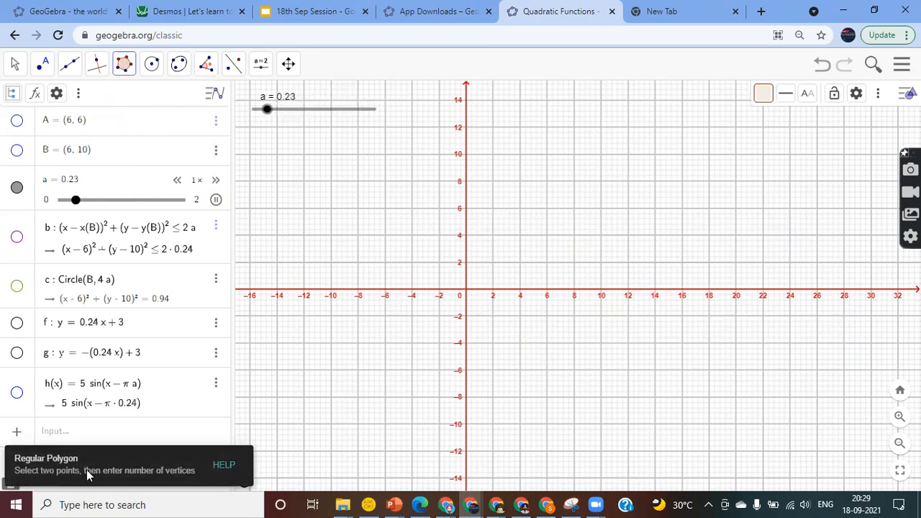
pyautogui.click(492, 208)
pyautogui.click(600, 209)
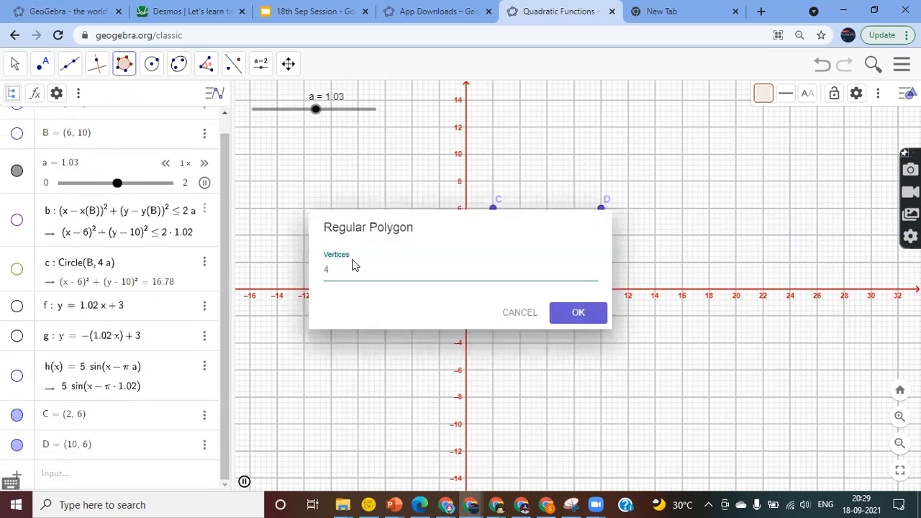
pyautogui.click(352, 276)
pyautogui.write('*a')
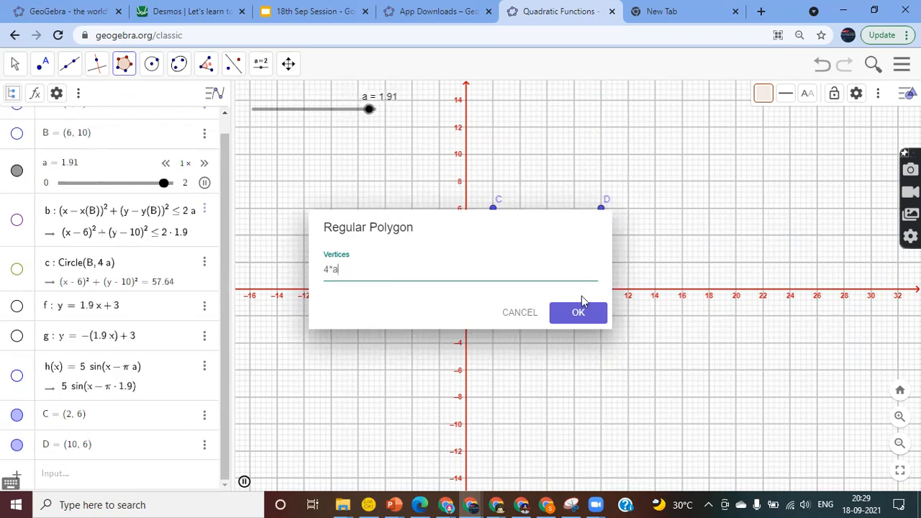
pyautogui.click(583, 316)
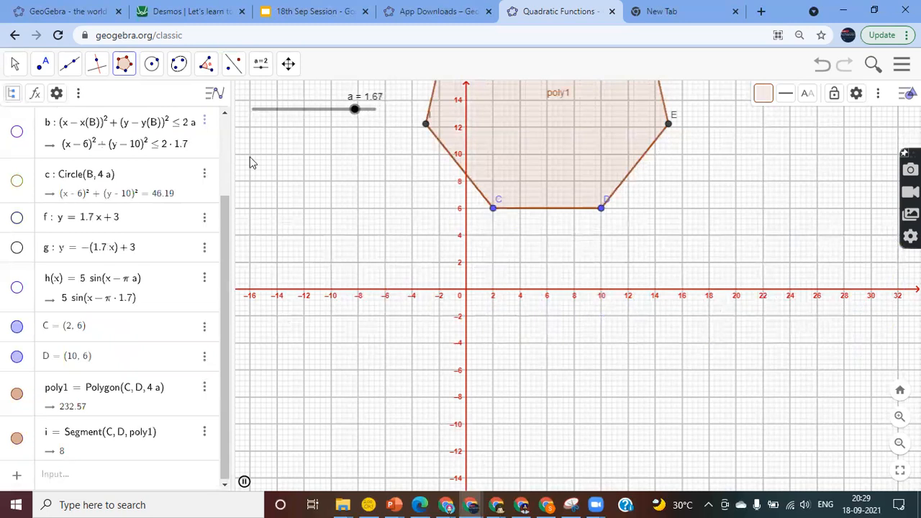
# Stop slider a's animation and set a to 1.55 to change the polygon's number of sides.
pyautogui.click(17, 66)
pyautogui.click(36, 99)
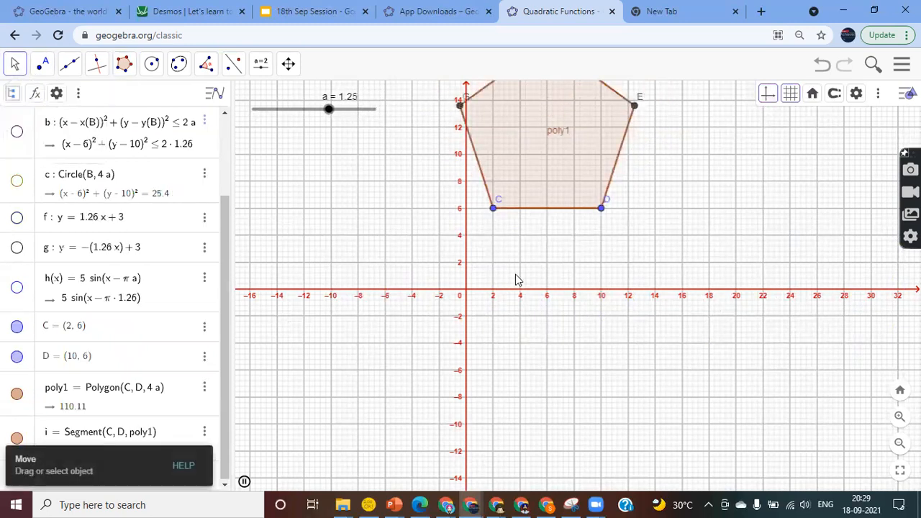
pyautogui.moveTo(667, 314); pyautogui.dragTo(660, 346)
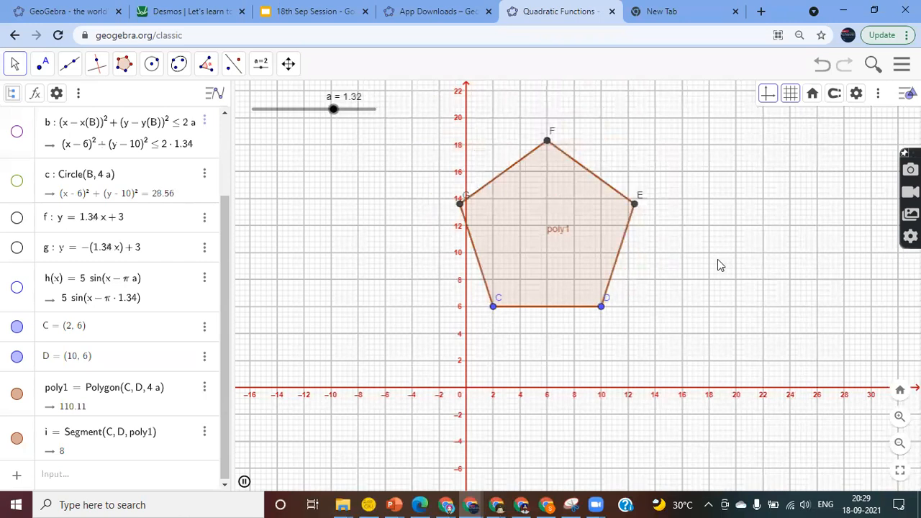
pyautogui.moveTo(744, 215); pyautogui.dragTo(671, 239)
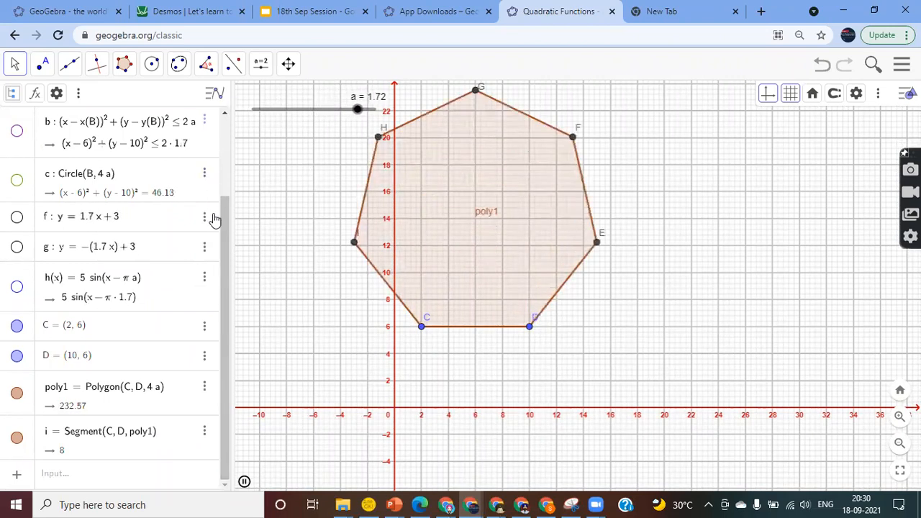
pyautogui.scroll(2, 222, 218)
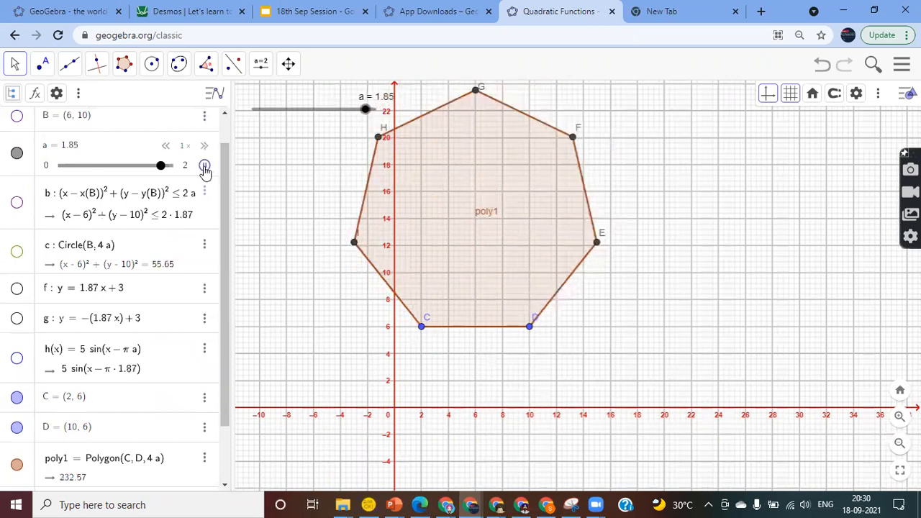
pyautogui.click(204, 165)
pyautogui.moveTo(369, 111); pyautogui.dragTo(348, 185)
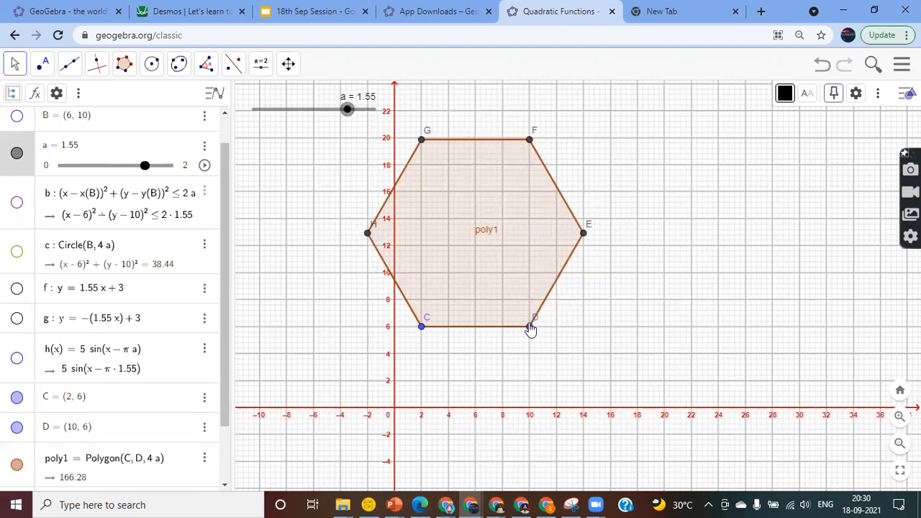
# With the Angle tool, place a point in empty space away from the polygon, at about (30.06, 21.29).
pyautogui.click(206, 64)
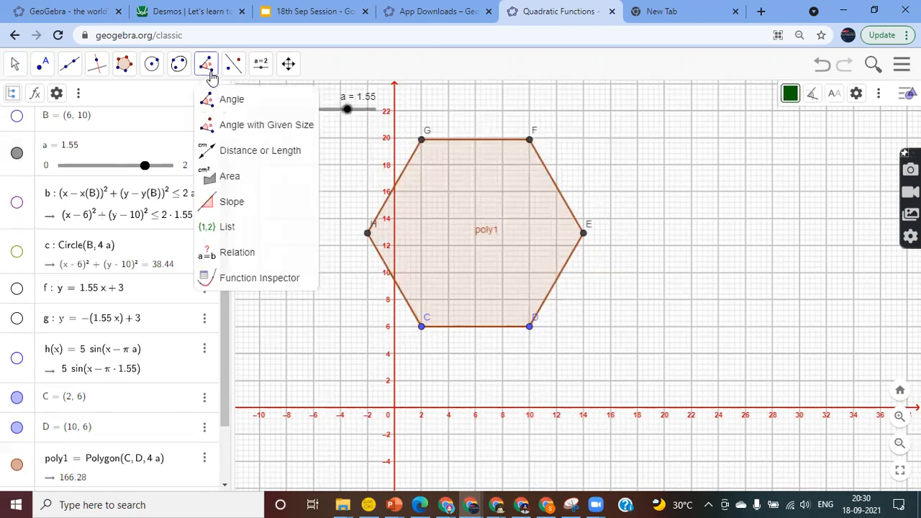
pyautogui.moveTo(286, 72)
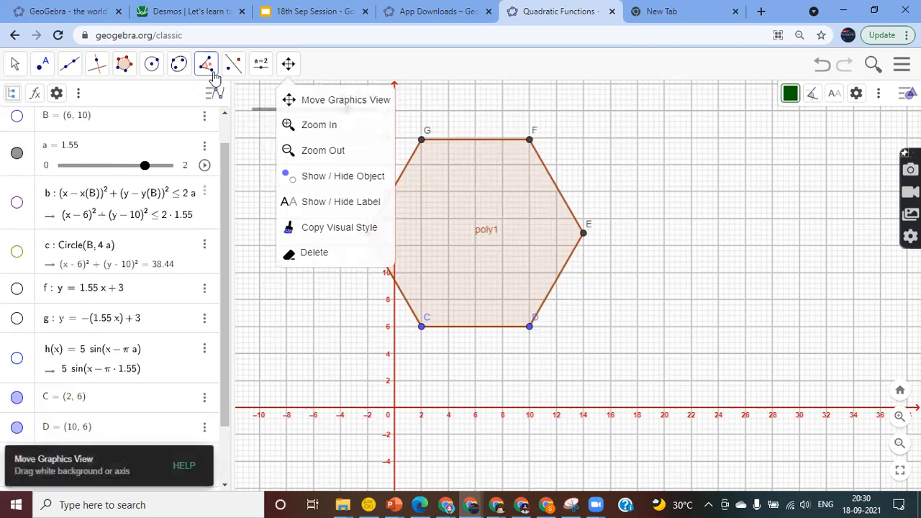
pyautogui.moveTo(213, 76)
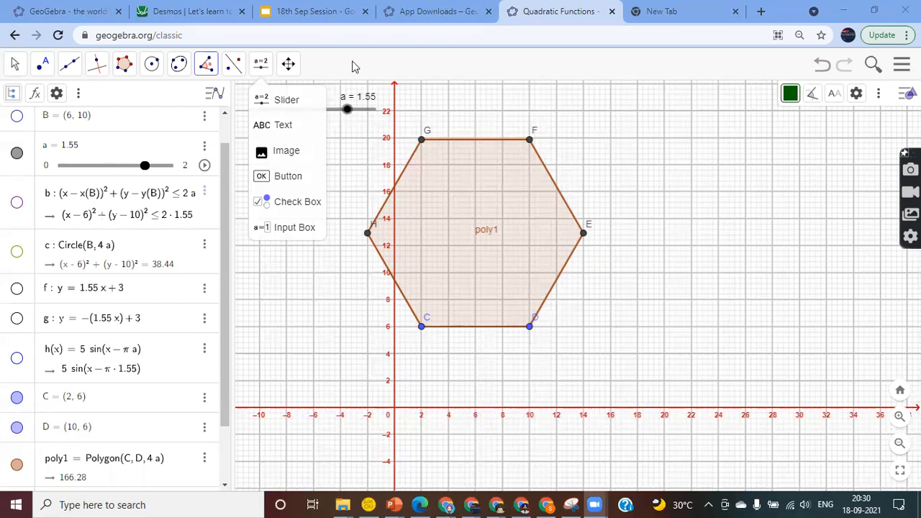
pyautogui.click(799, 121)
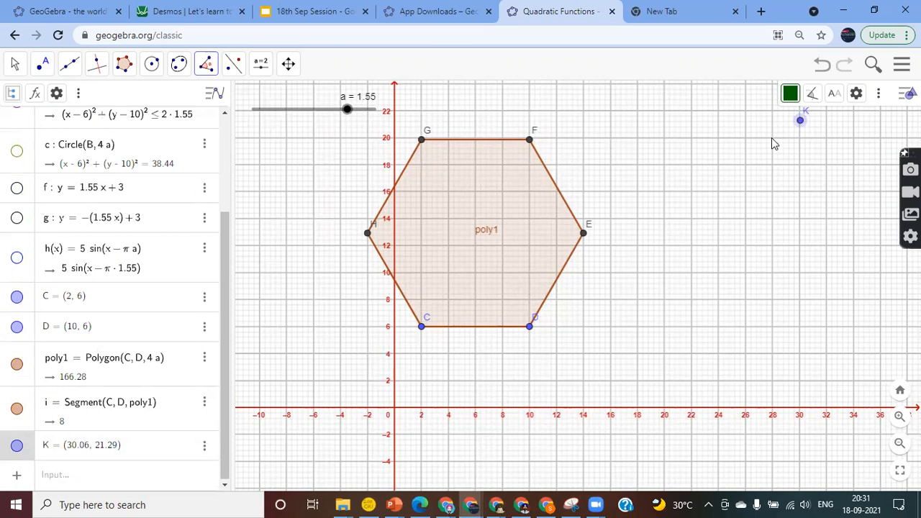
pyautogui.click(856, 96)
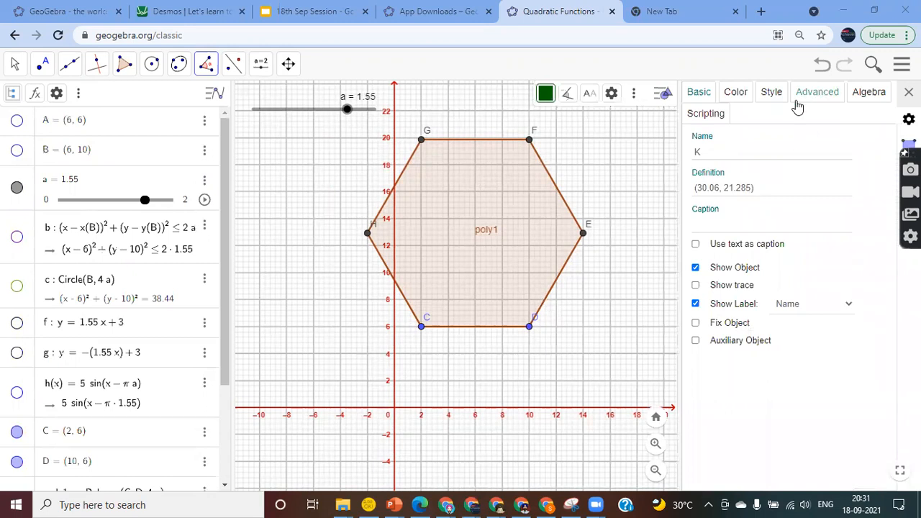
pyautogui.click(664, 137)
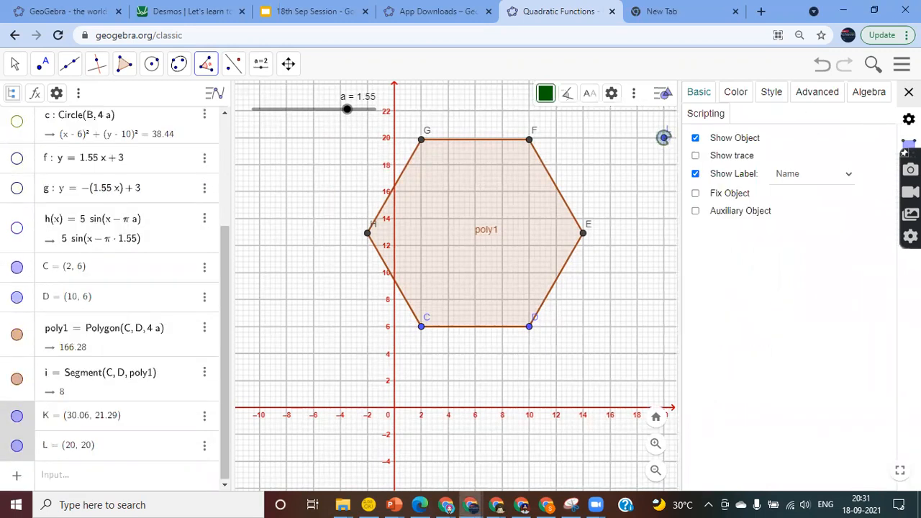
pyautogui.click(663, 137)
pyautogui.click(15, 65)
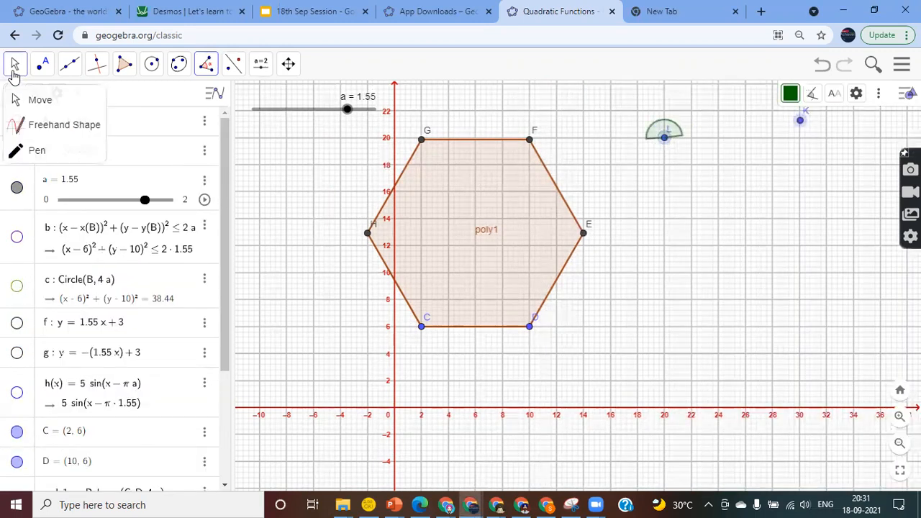
pyautogui.click(21, 100)
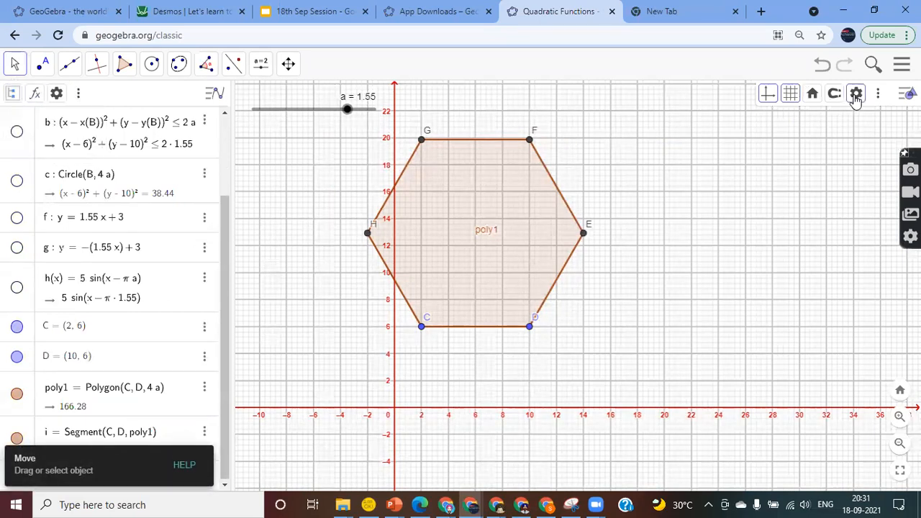
# Open the graphics view's settings and review its basic options for dimensions, axes and miscellaneous items.
pyautogui.click(856, 94)
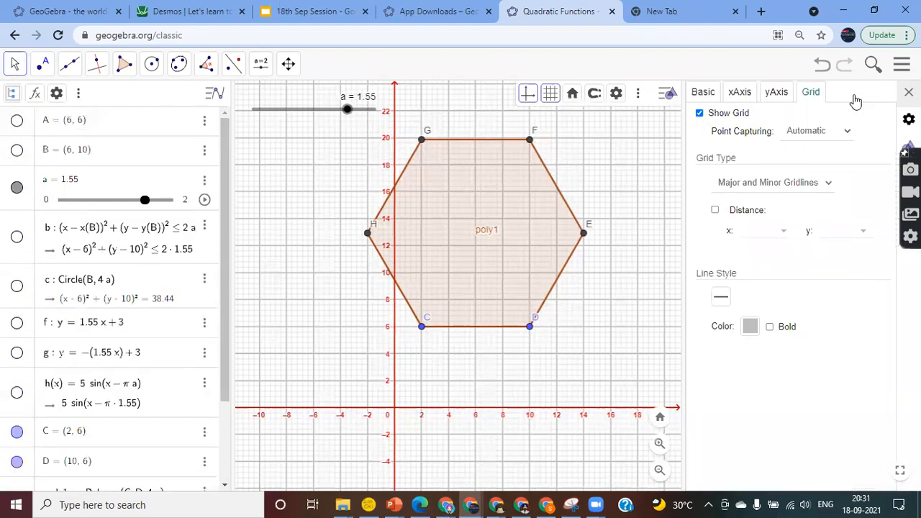
pyautogui.click(712, 96)
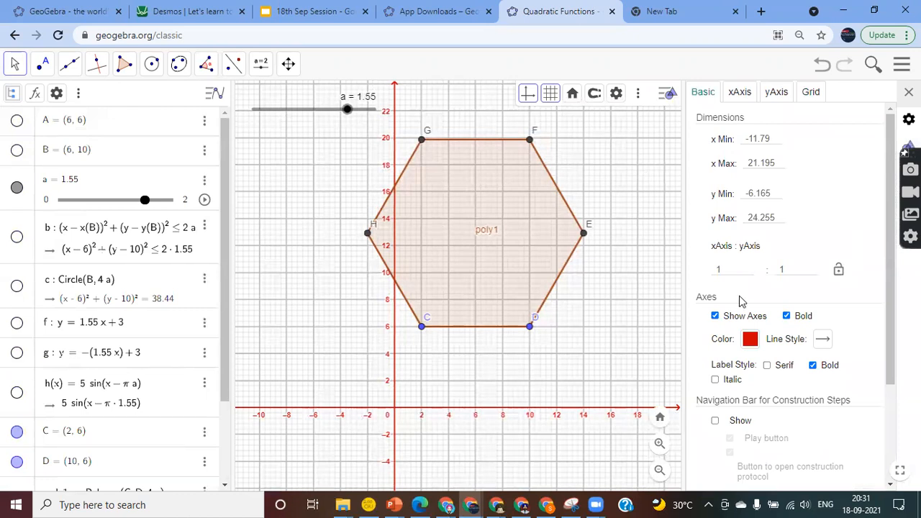
pyautogui.scroll(-2, 741, 301)
pyautogui.scroll(2, 741, 301)
pyautogui.scroll(-2, 741, 300)
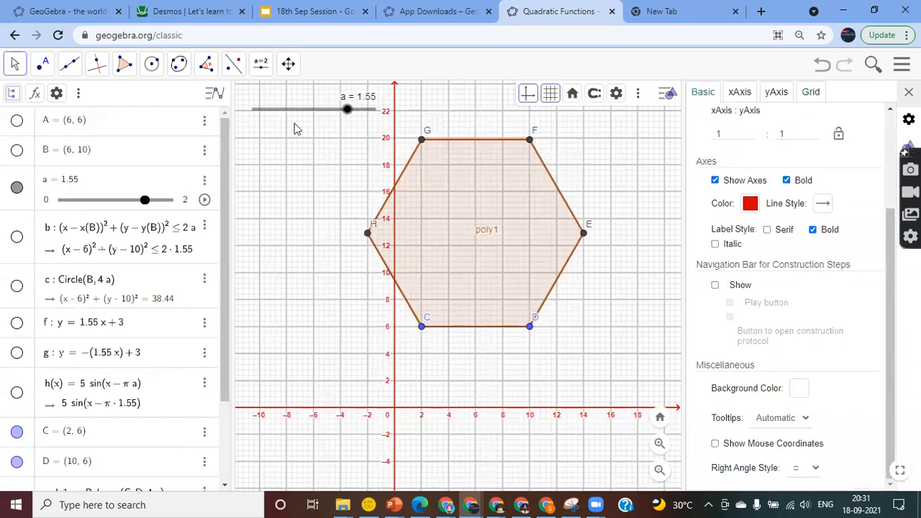
# Create an angle from three new free points beside the hexagon at about (-9.86, 12.92), (-7.07, 16.2) and (-5.27, 11.48), and close the settings.
pyautogui.click(208, 73)
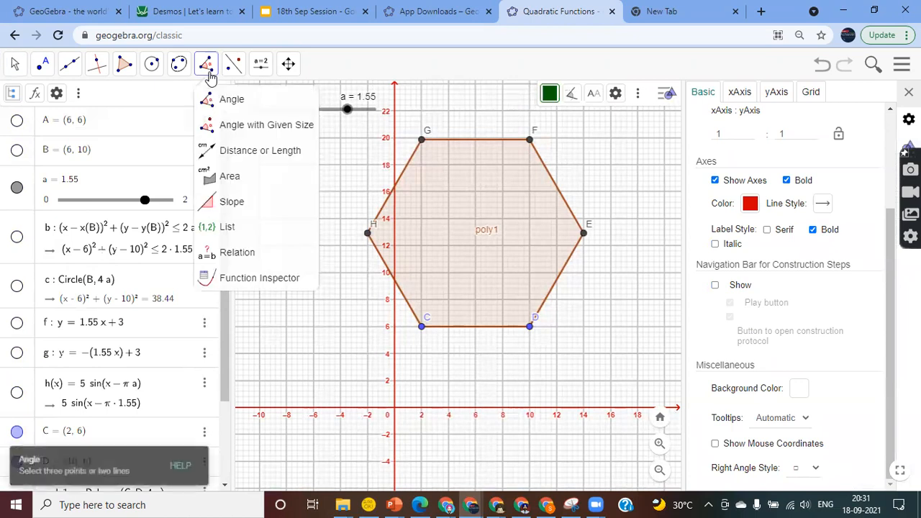
pyautogui.click(231, 101)
pyautogui.click(261, 232)
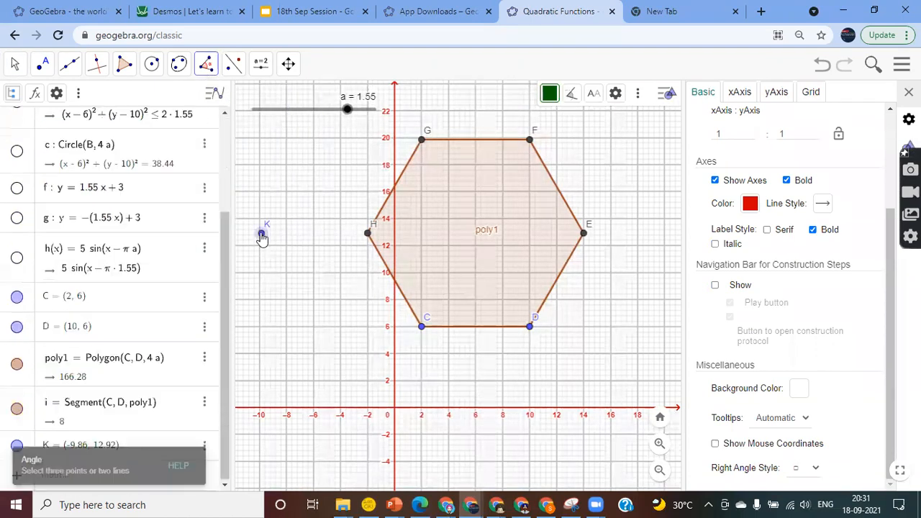
pyautogui.click(299, 191)
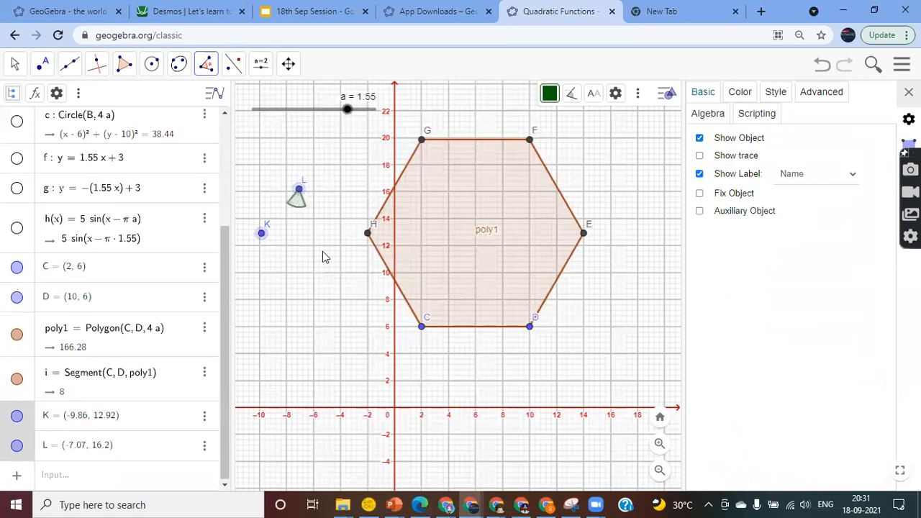
pyautogui.click(323, 255)
pyautogui.click(13, 64)
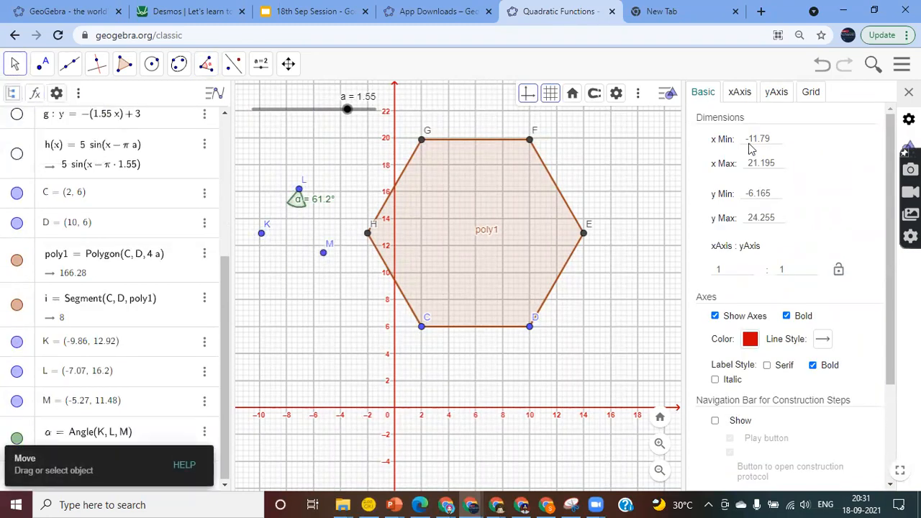
pyautogui.click(907, 92)
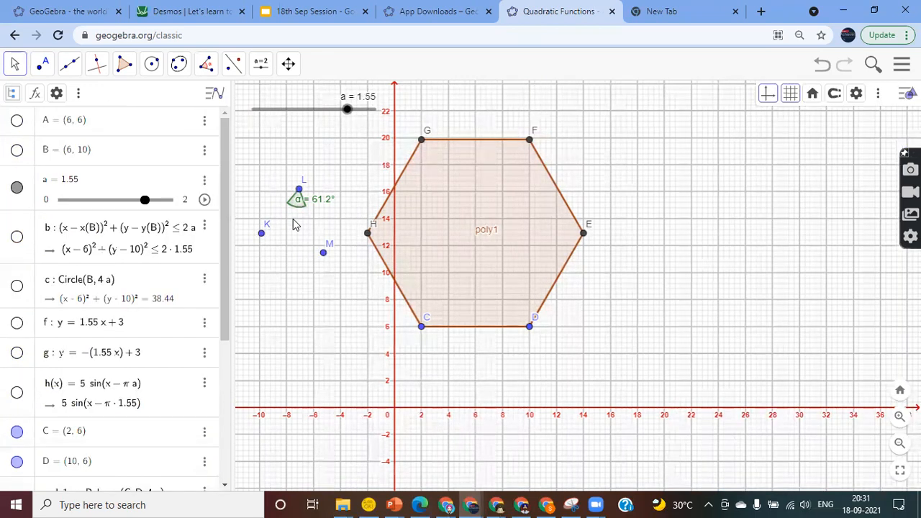
# Delete the free points K, M and L, removing the angle built on them.
pyautogui.click(261, 235)
pyautogui.press('Delete')
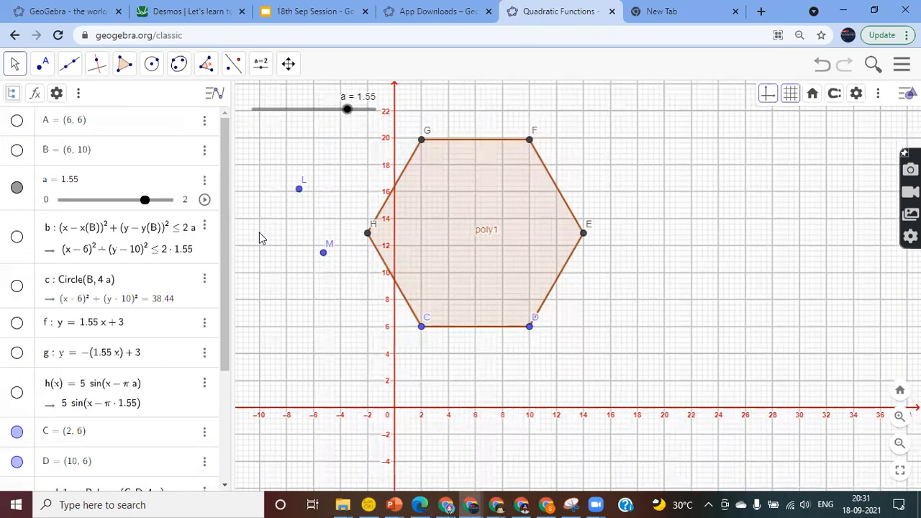
pyautogui.click(324, 253)
pyautogui.press('Delete')
pyautogui.click(301, 191)
pyautogui.rightClick(301, 192)
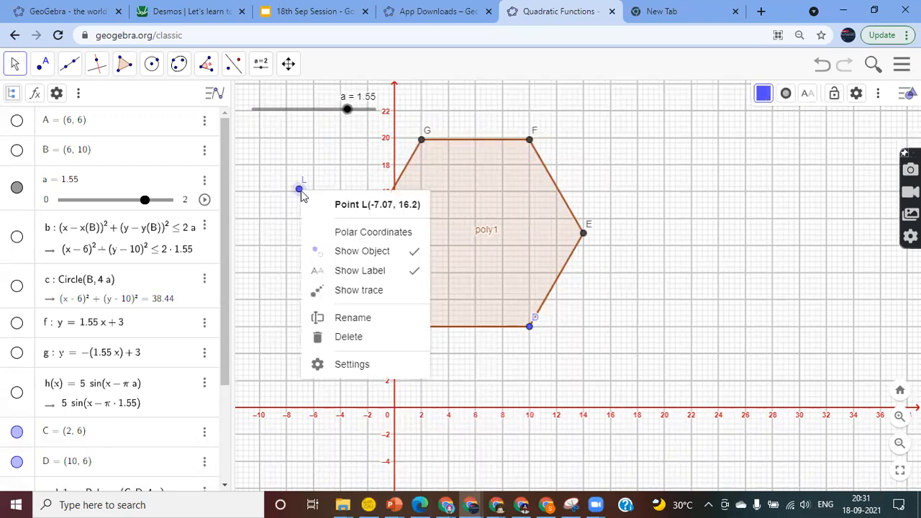
pyautogui.click(338, 338)
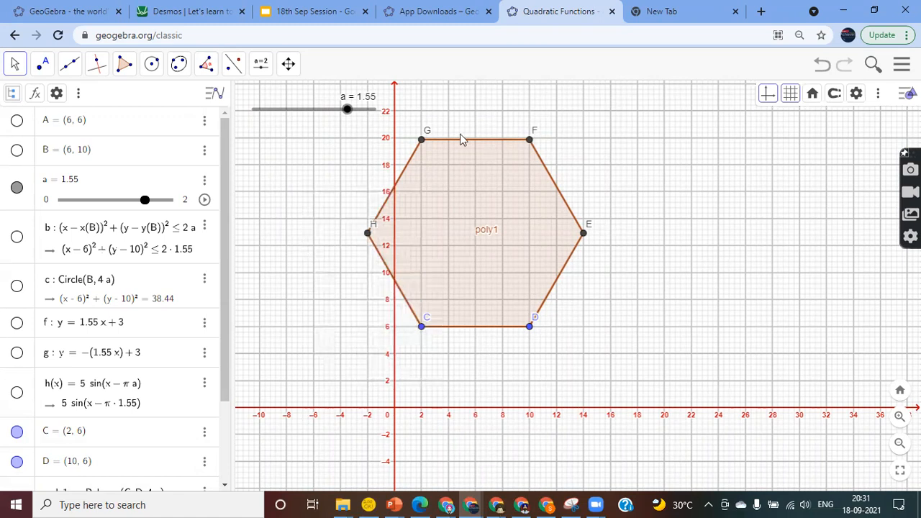
# Create the hexagon's angle at vertex E from points D, E and F with the Angle tool, and return to the Move tool.
pyautogui.click(212, 73)
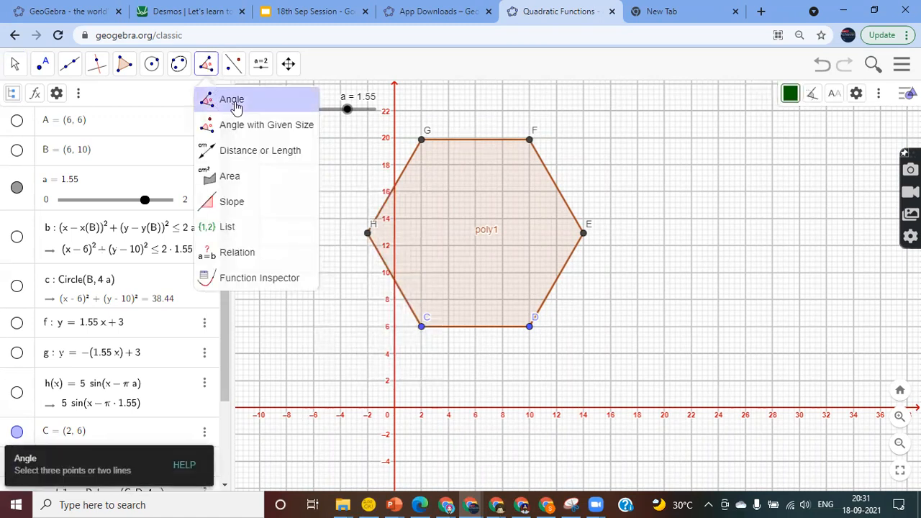
pyautogui.click(234, 103)
pyautogui.click(529, 328)
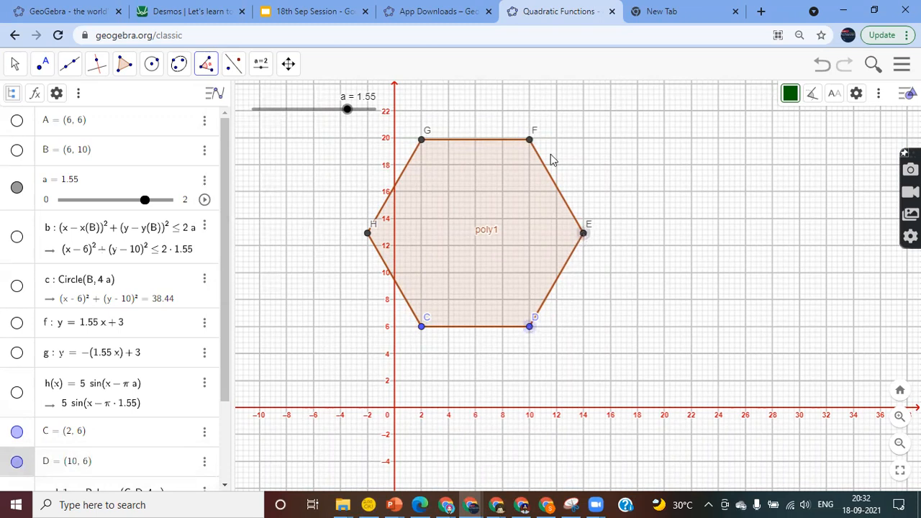
pyautogui.click(530, 141)
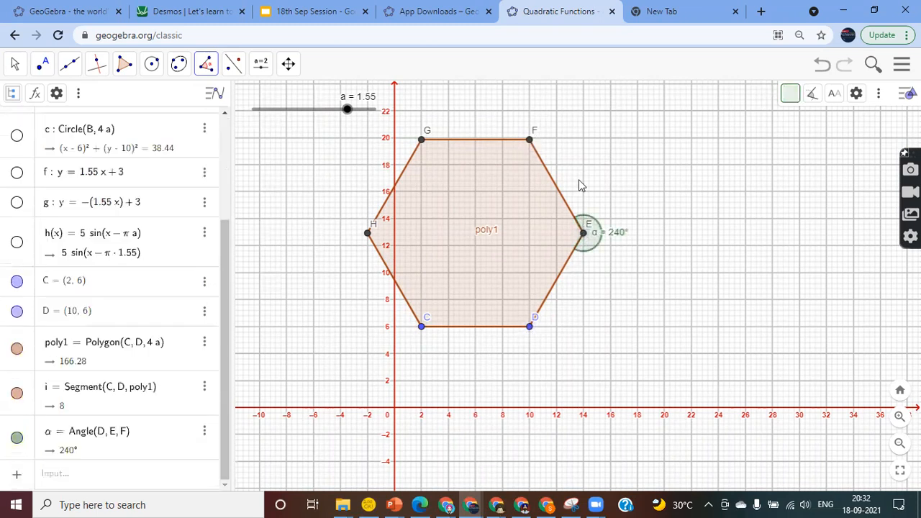
pyautogui.click(14, 63)
pyautogui.click(21, 96)
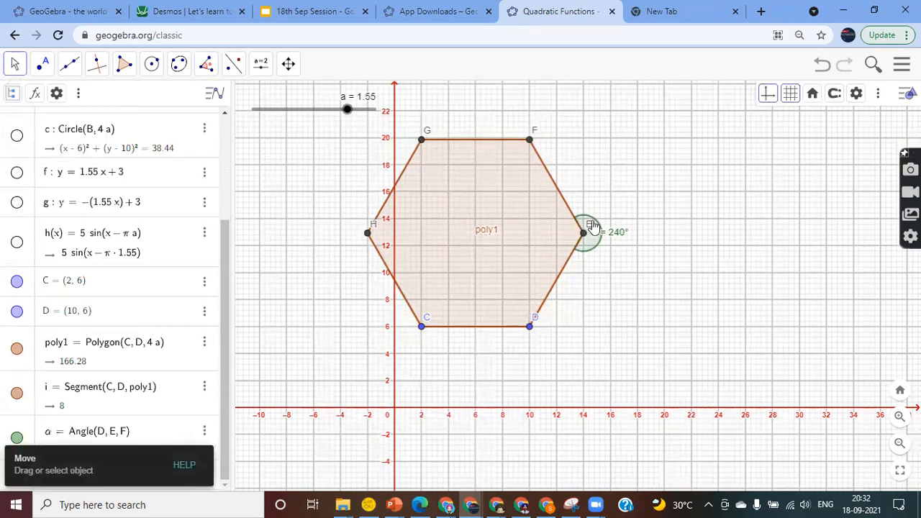
# Restrict the angle at vertex E to between 0° and 180° in its settings.
pyautogui.rightClick(601, 240)
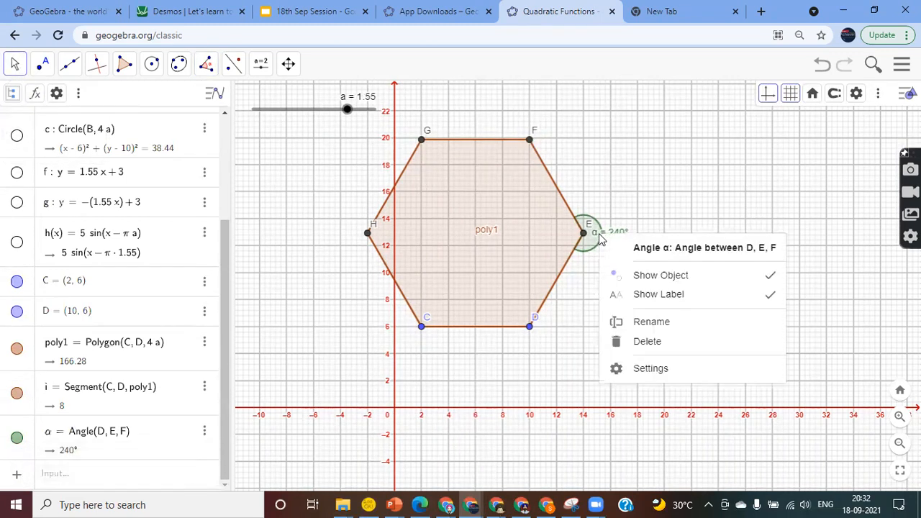
pyautogui.click(645, 370)
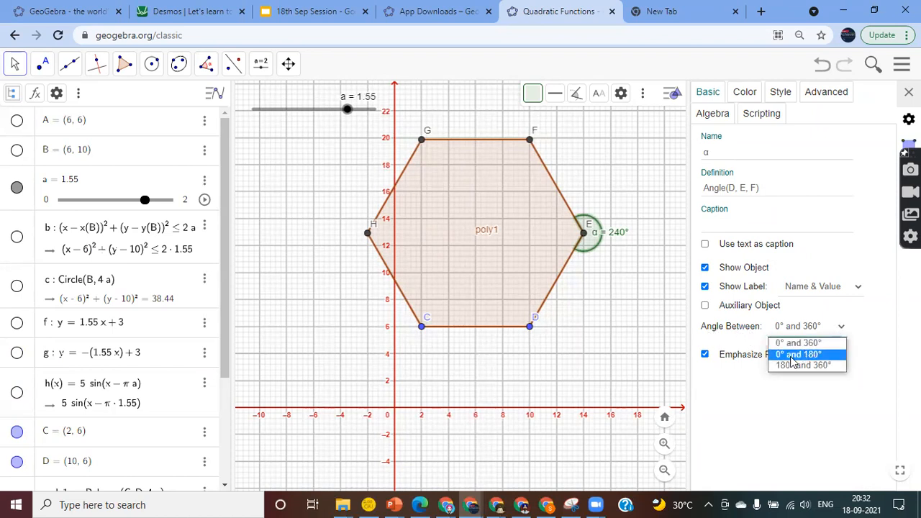
pyautogui.click(813, 356)
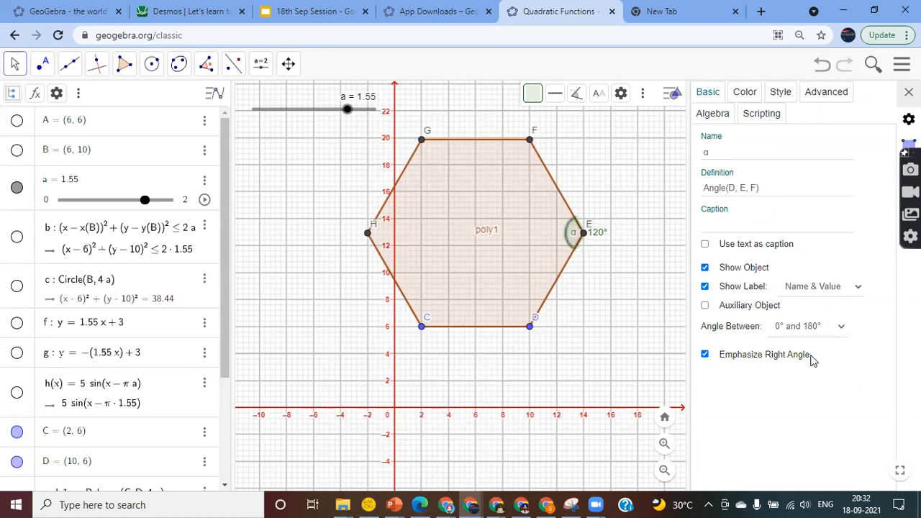
# Raise the fill opacity of the angle at E and set its label to show only the Value.
pyautogui.click(745, 98)
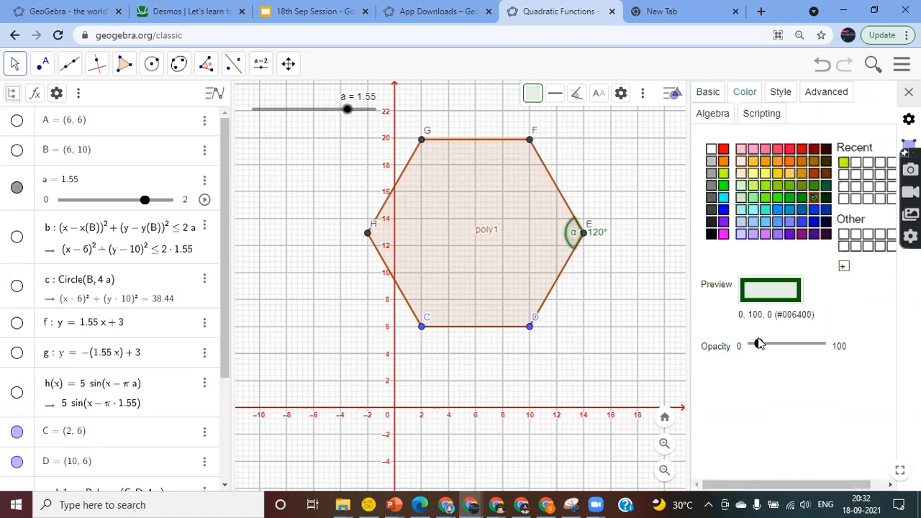
pyautogui.moveTo(760, 346); pyautogui.dragTo(800, 347)
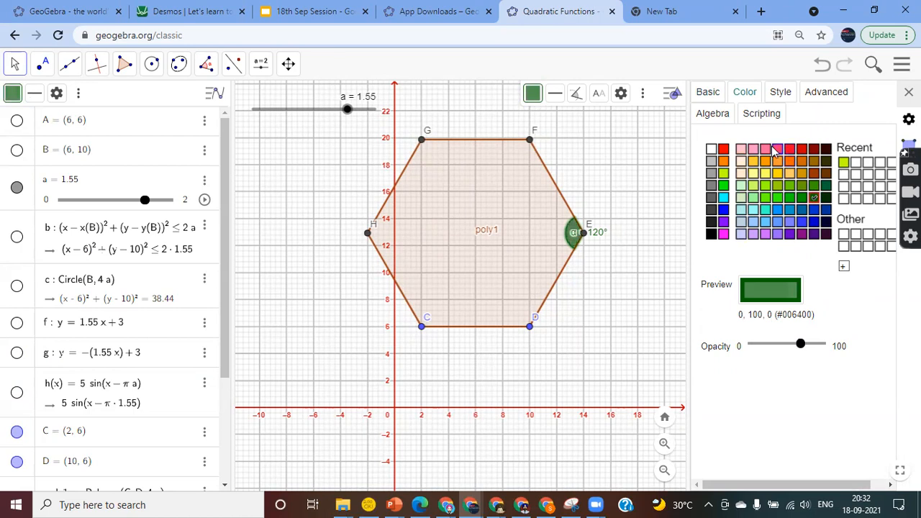
pyautogui.click(707, 92)
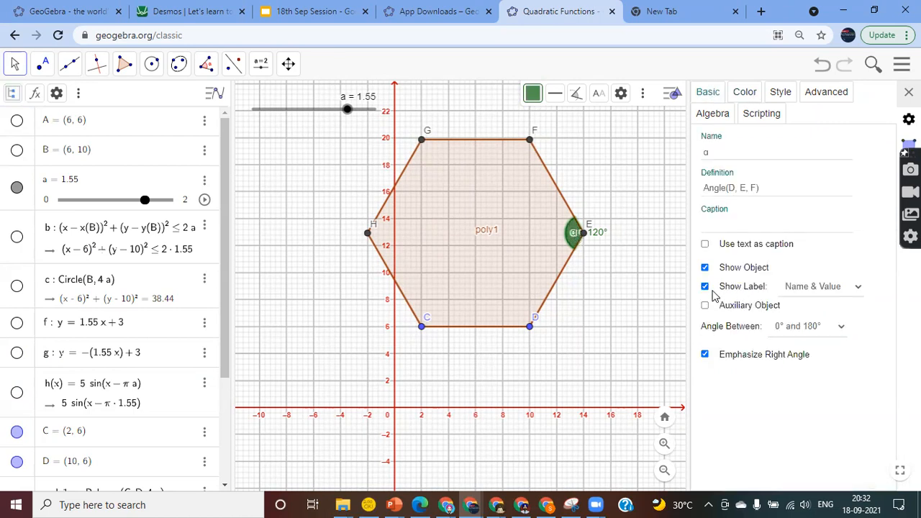
pyautogui.click(809, 289)
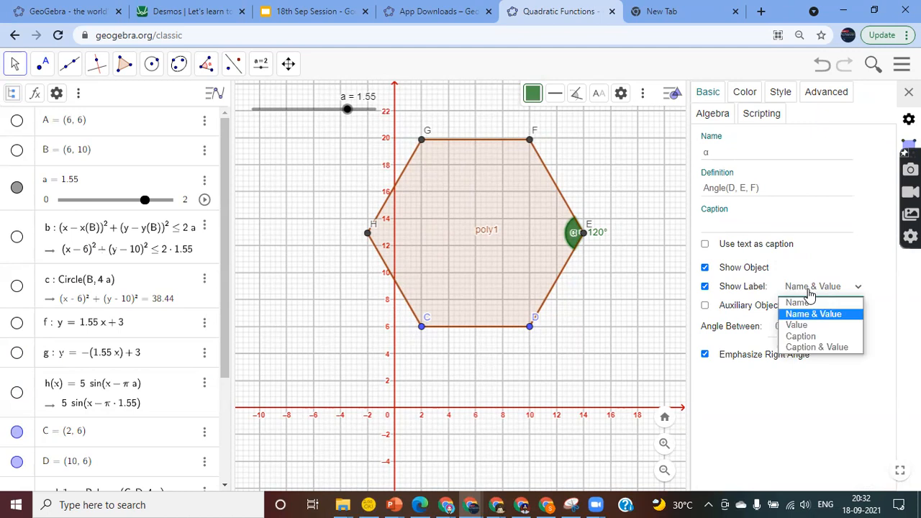
pyautogui.click(796, 324)
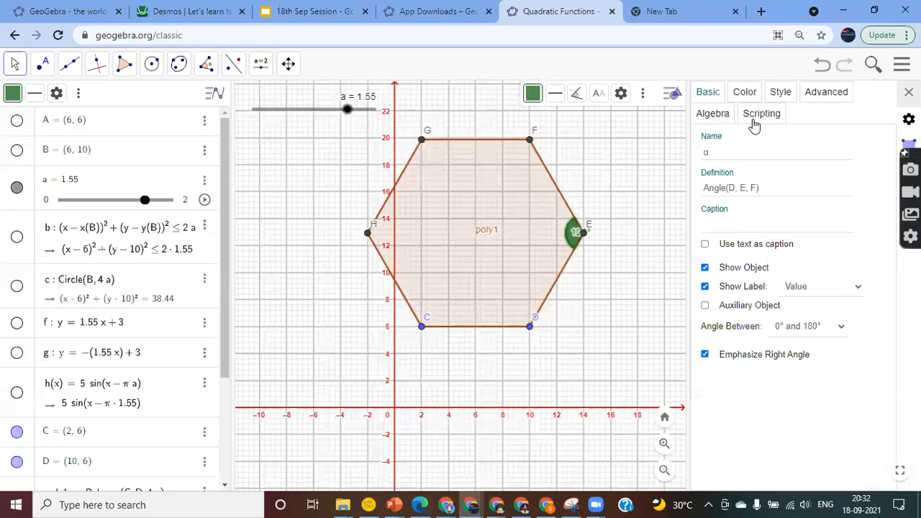
# Decorate the angle at E with an arrow, choosing the last of the available decoration styles.
pyautogui.click(783, 94)
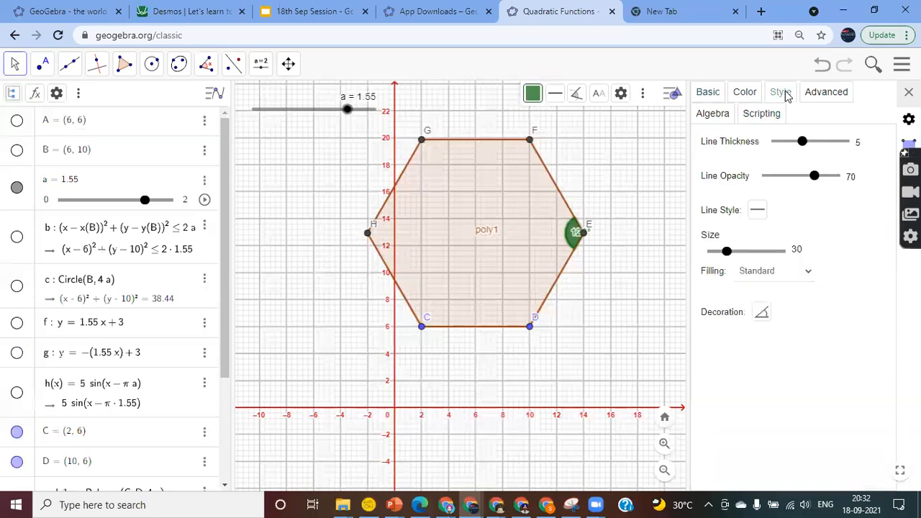
pyautogui.click(766, 322)
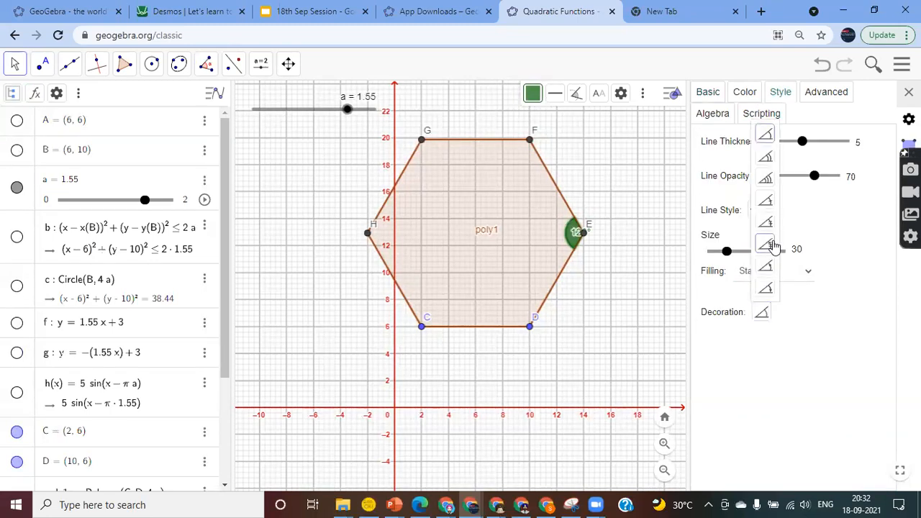
pyautogui.click(768, 269)
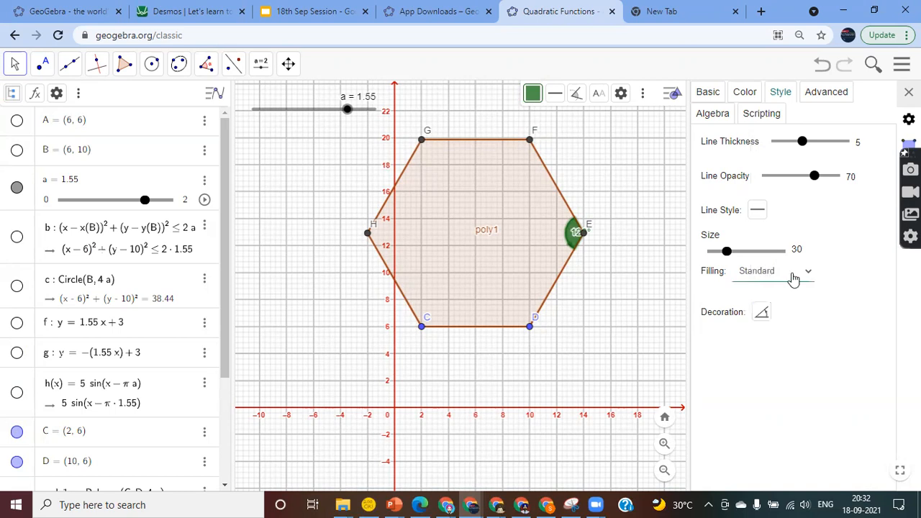
pyautogui.click(761, 314)
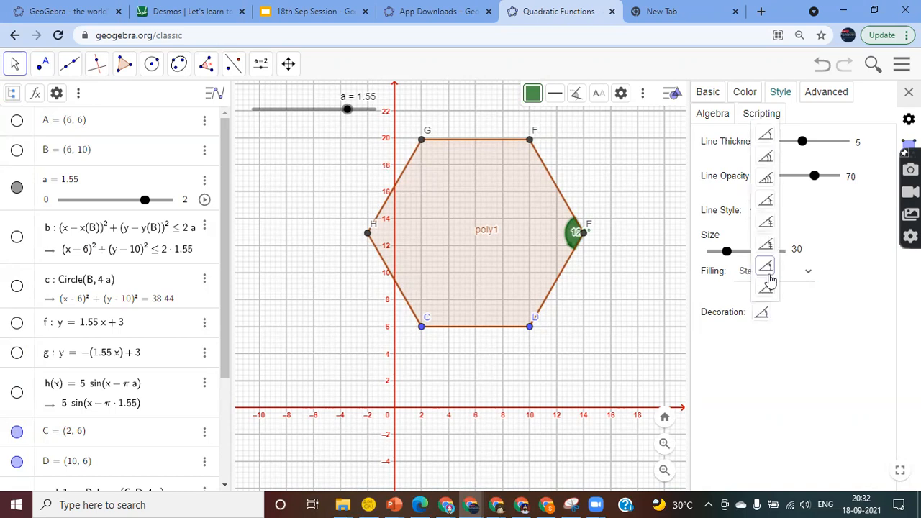
pyautogui.click(766, 289)
# Set the angle's line thickness to 8, line opacity to 95 and size to 75.
pyautogui.moveTo(804, 143)
pyautogui.mouseDown()
pyautogui.moveTo(832, 143)
pyautogui.moveTo(818, 142)
pyautogui.mouseUp()
pyautogui.moveTo(815, 183)
pyautogui.mouseDown()
pyautogui.moveTo(834, 182)
pyautogui.moveTo(768, 194)
pyautogui.moveTo(831, 193)
pyautogui.mouseUp()
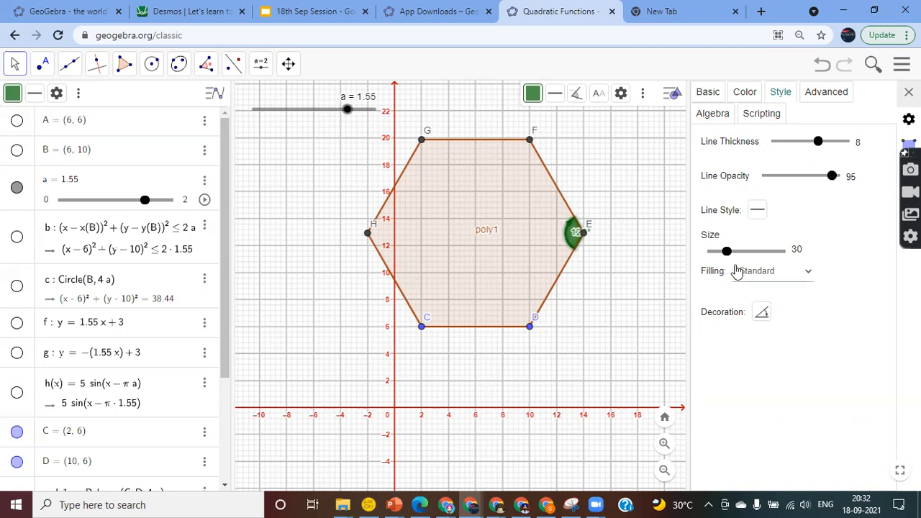
pyautogui.moveTo(726, 251)
pyautogui.mouseDown()
pyautogui.moveTo(782, 258)
pyautogui.moveTo(741, 264)
pyautogui.moveTo(761, 263)
pyautogui.mouseUp()
# Try the Cross-hatching filling on the angle and restore the Standard filling.
pyautogui.click(784, 276)
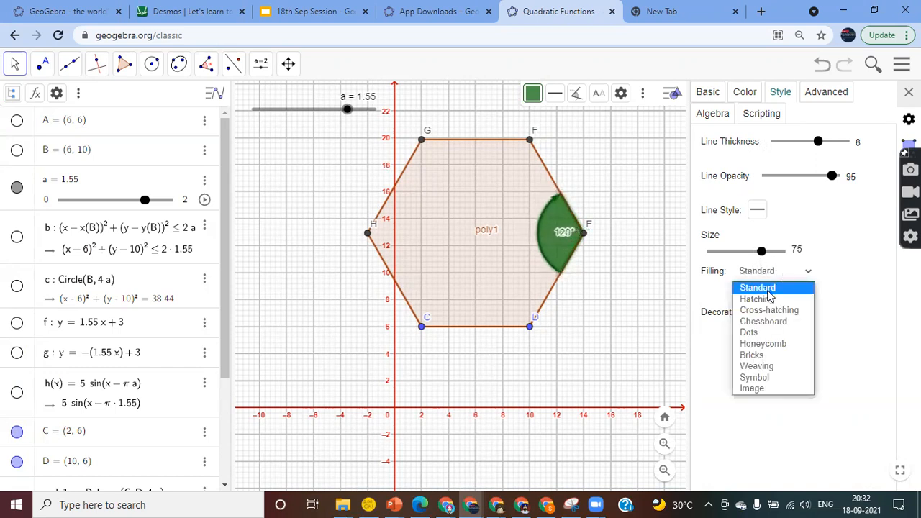
pyautogui.click(761, 310)
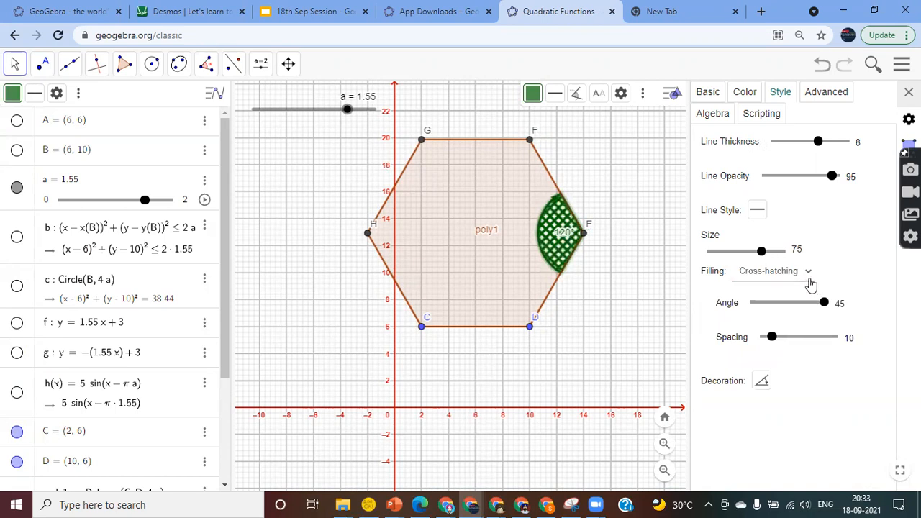
pyautogui.click(806, 275)
pyautogui.click(768, 292)
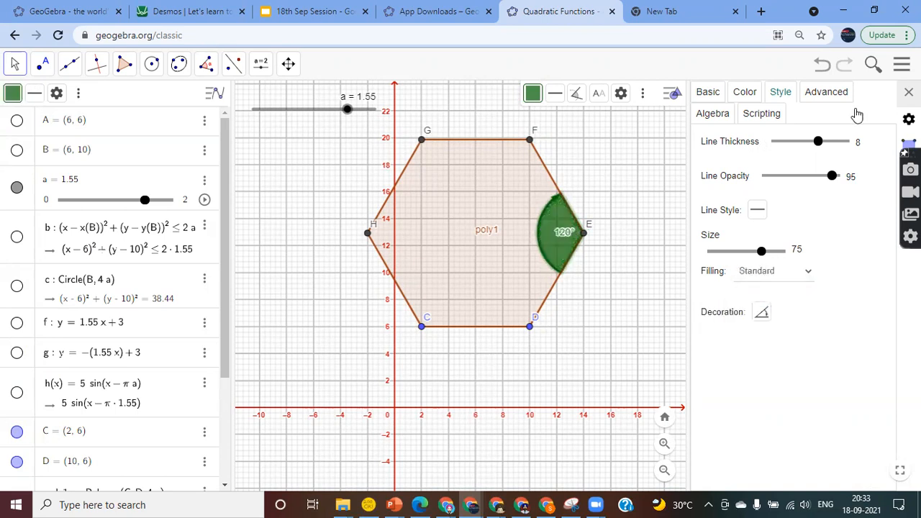
# Close the angle's properties, nudge its value label inside the green sector, and run and stop the animation of slider a.
pyautogui.click(909, 92)
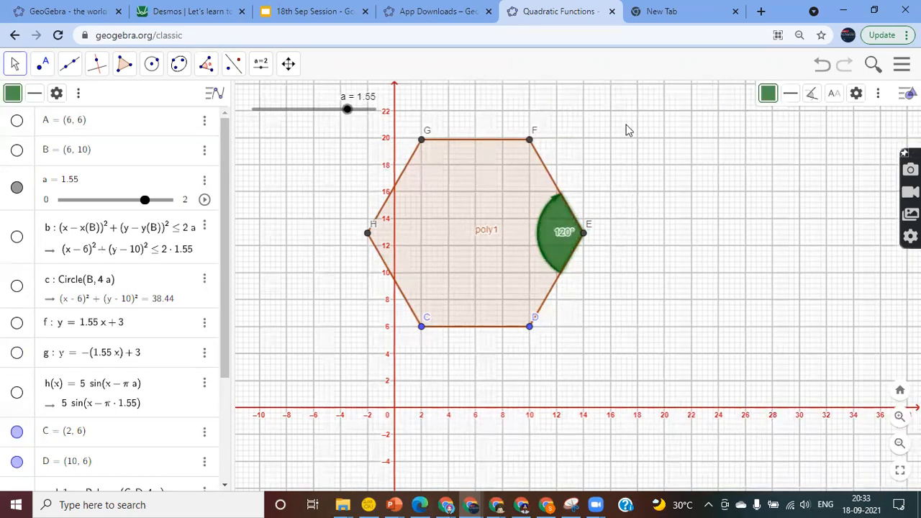
pyautogui.click(205, 200)
pyautogui.moveTo(560, 238)
pyautogui.mouseDown()
pyautogui.moveTo(520, 259)
pyautogui.moveTo(554, 243)
pyautogui.mouseUp()
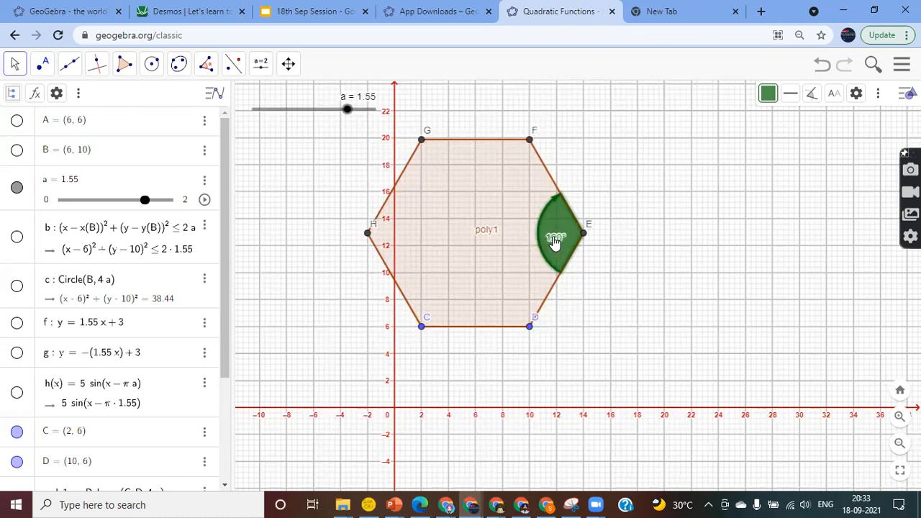
pyautogui.click(205, 200)
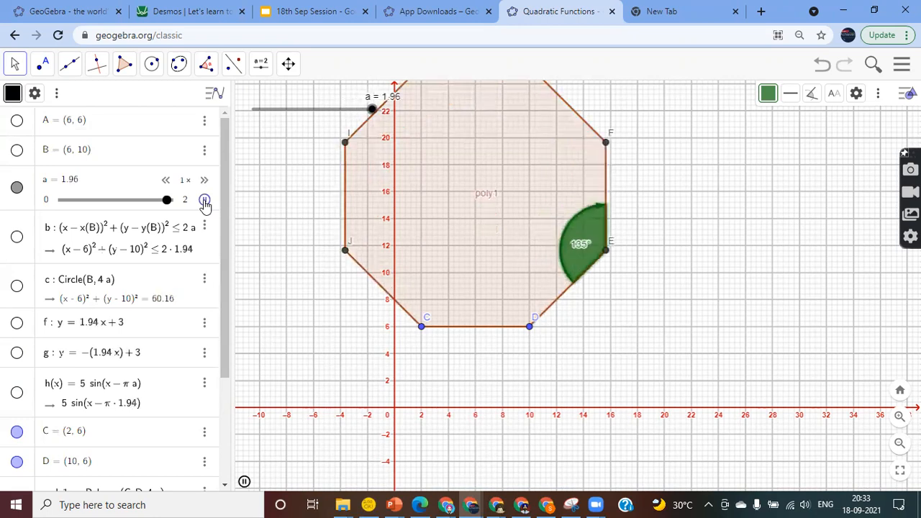
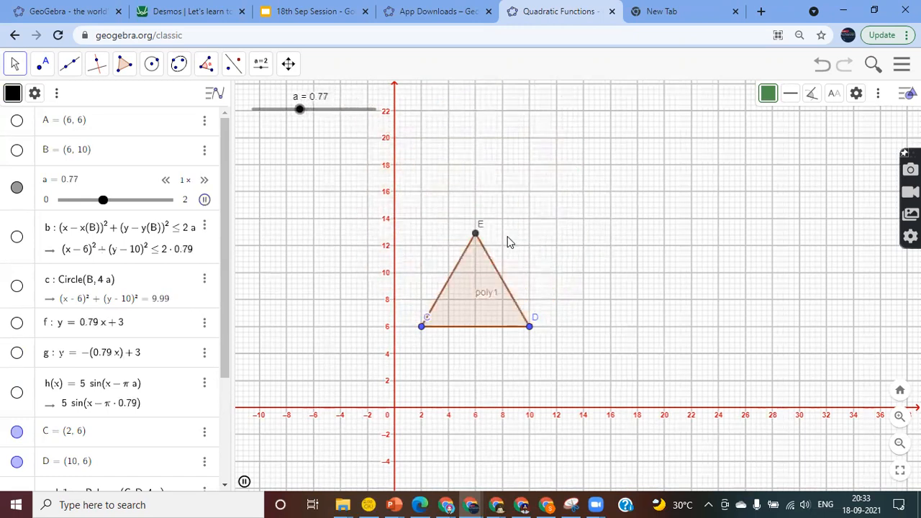
pyautogui.click(205, 200)
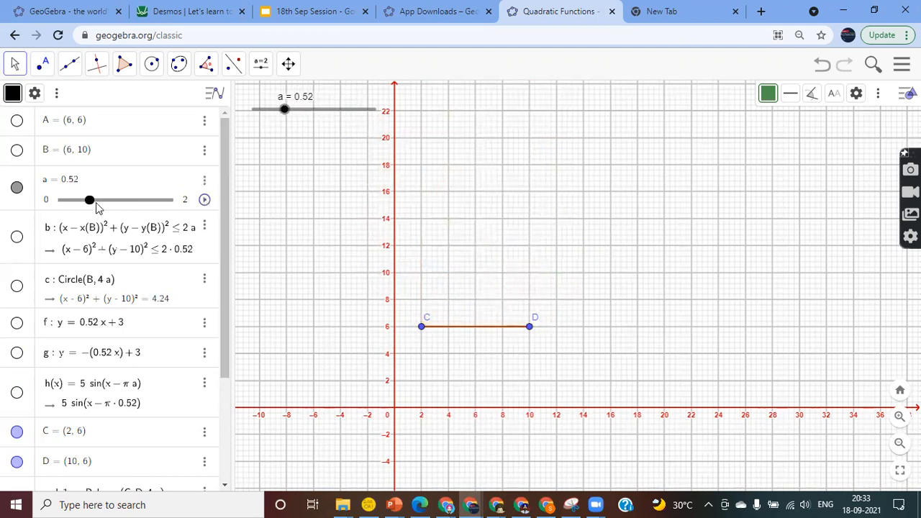
# Set slider a to its maximum of 2, then reduce it to 1.25 so the polygon becomes a pentagon.
pyautogui.moveTo(90, 202); pyautogui.dragTo(176, 208)
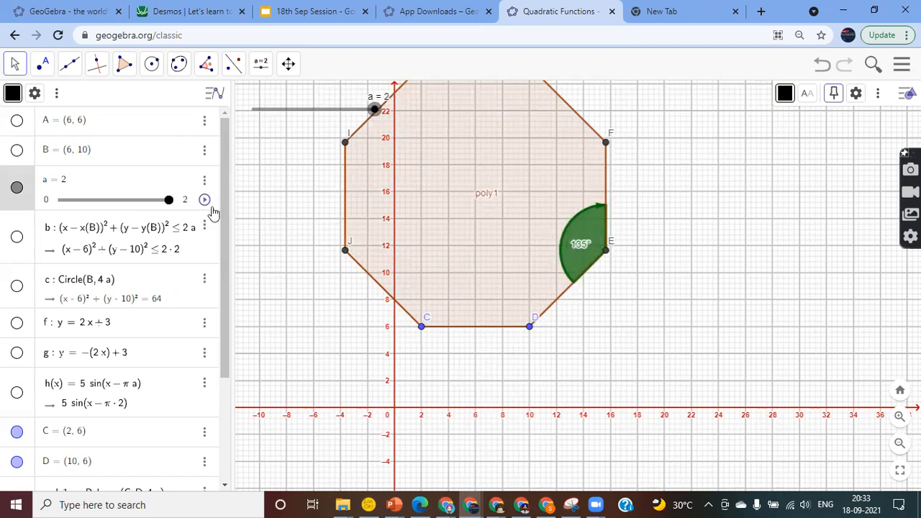
pyautogui.moveTo(165, 204); pyautogui.dragTo(127, 205)
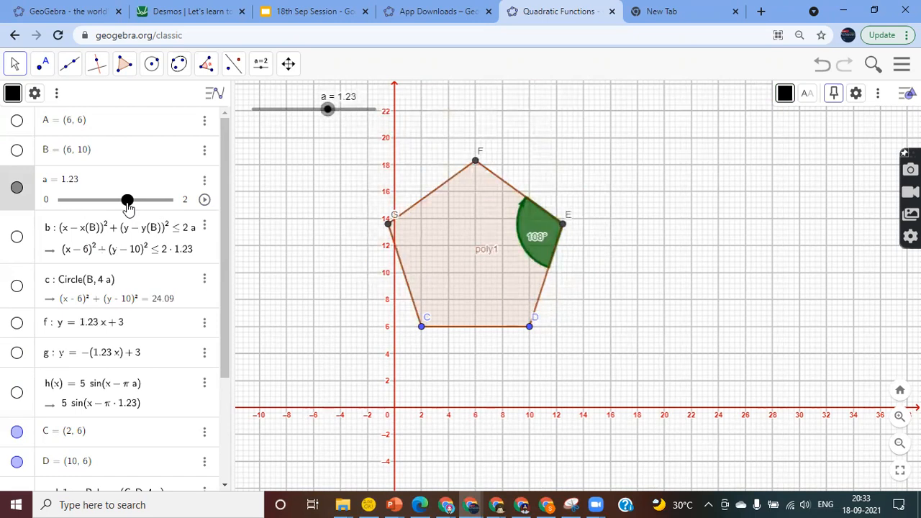
pyautogui.moveTo(127, 205)
pyautogui.mouseDown()
pyautogui.moveTo(102, 205)
pyautogui.moveTo(167, 209)
pyautogui.moveTo(113, 209)
pyautogui.moveTo(166, 208)
pyautogui.moveTo(113, 210)
pyautogui.moveTo(165, 209)
pyautogui.moveTo(130, 213)
pyautogui.mouseUp()
pyautogui.scroll(-3, 162, 343)
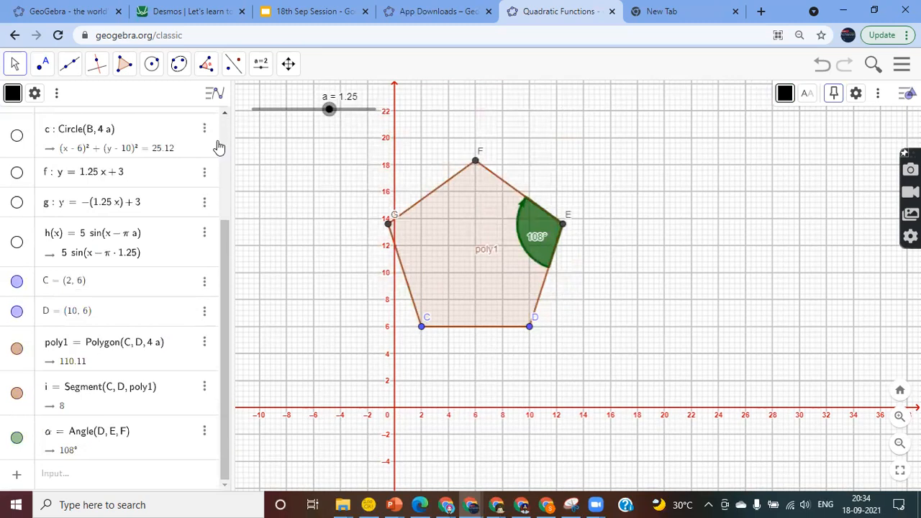
pyautogui.scroll(3, 226, 132)
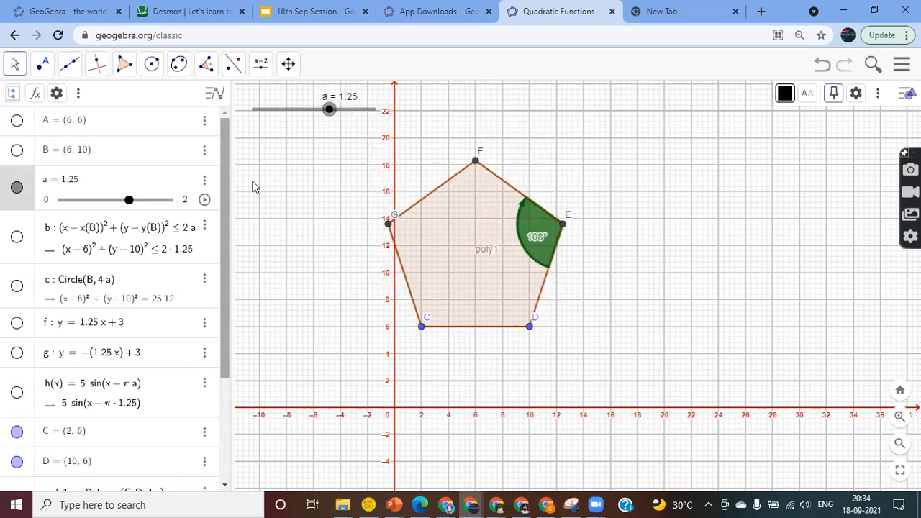
pyautogui.click(74, 70)
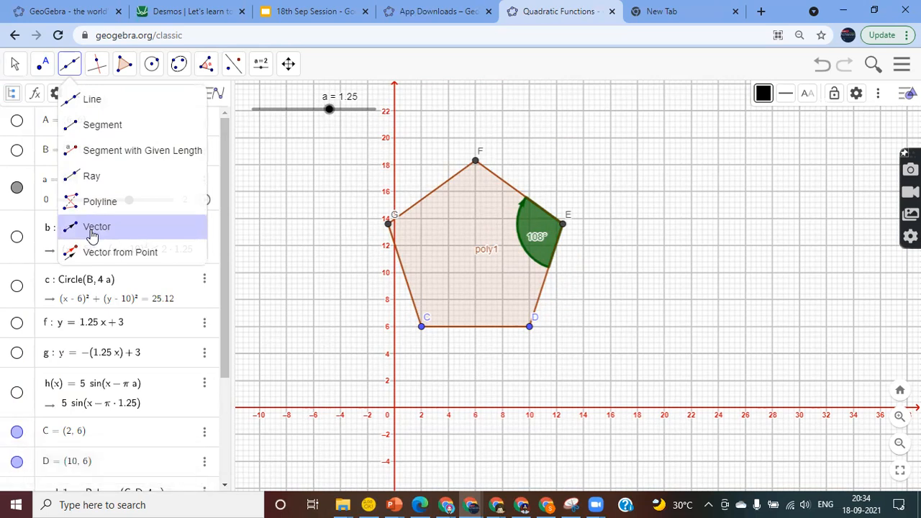
pyautogui.click(14, 63)
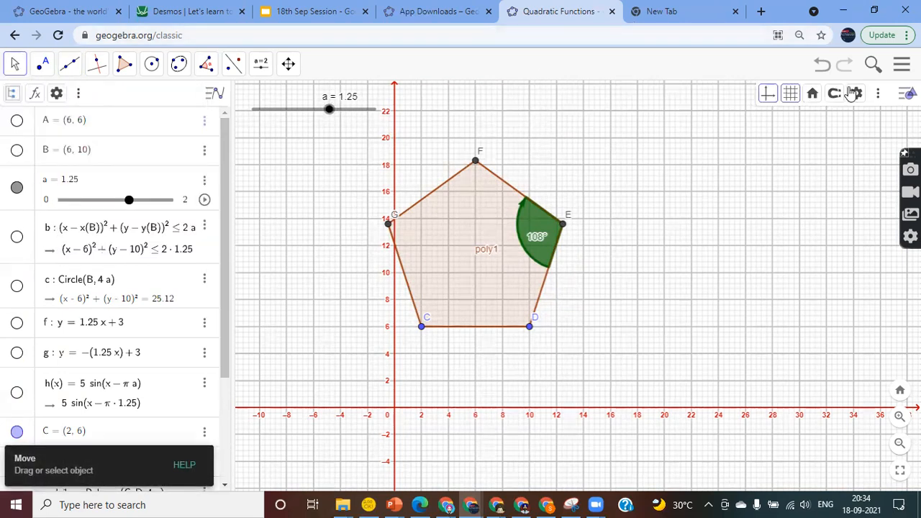
# Start a new file and save the current construction under the title "18th Sep part1" with Shared visibility.
pyautogui.click(902, 64)
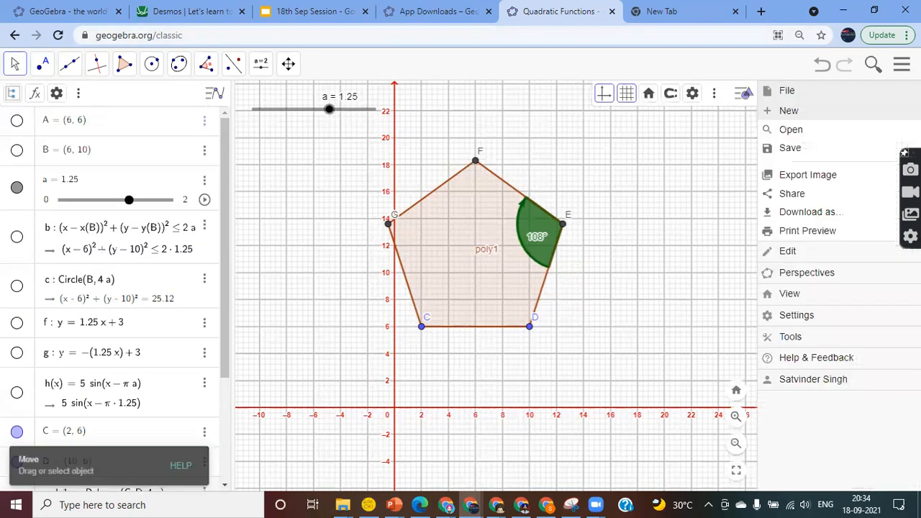
pyautogui.click(788, 112)
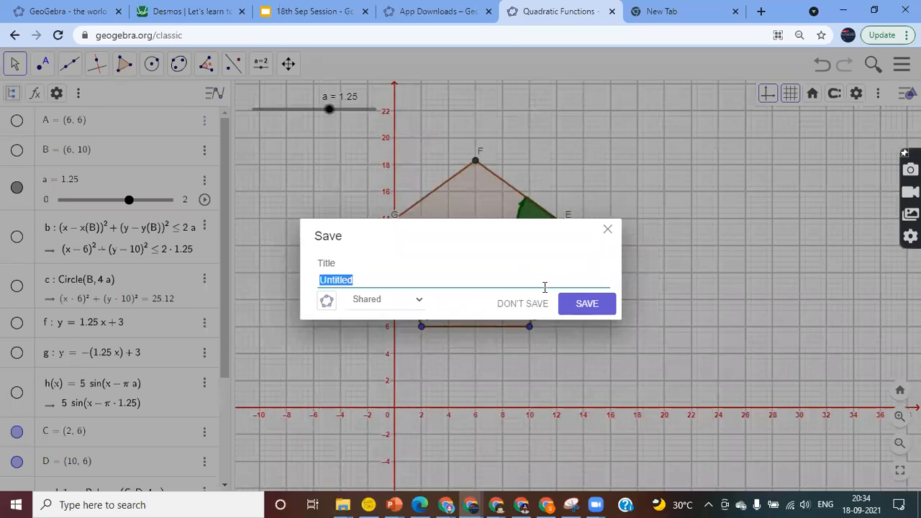
pyautogui.press('BackSpace')
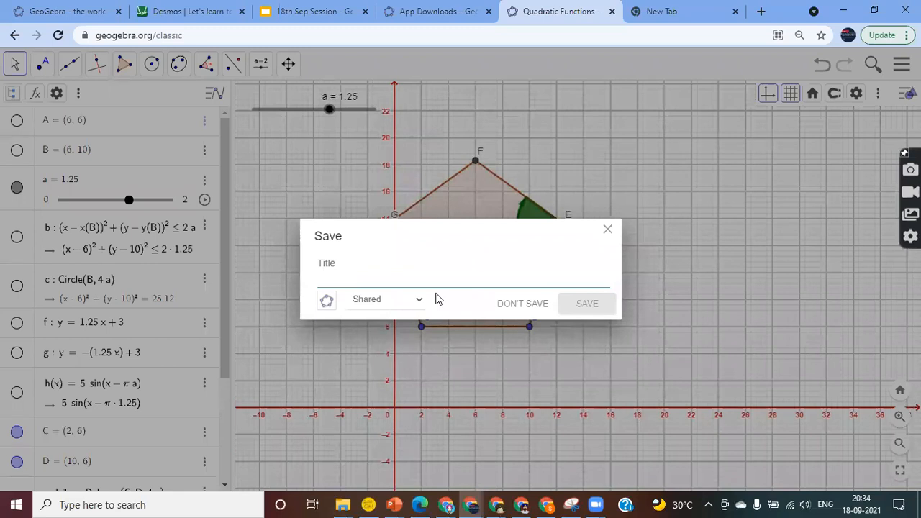
pyautogui.write('18th Sep part1')
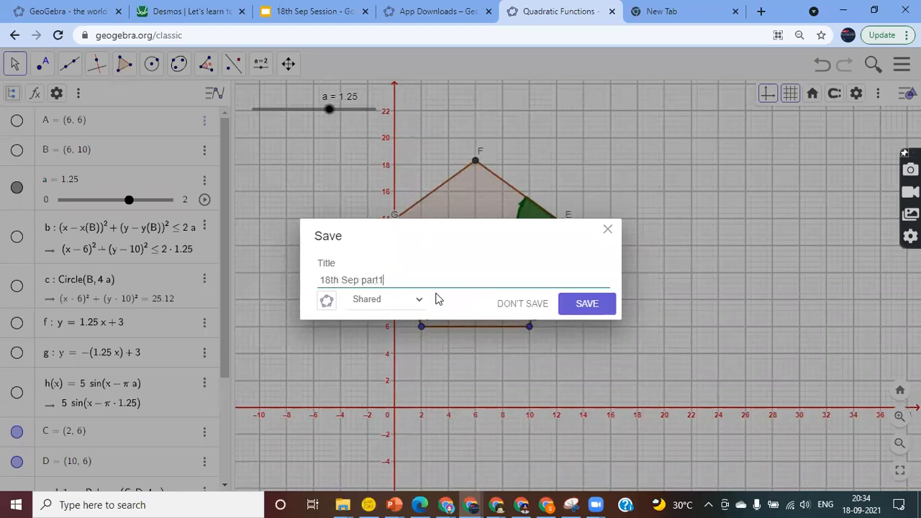
pyautogui.click(587, 304)
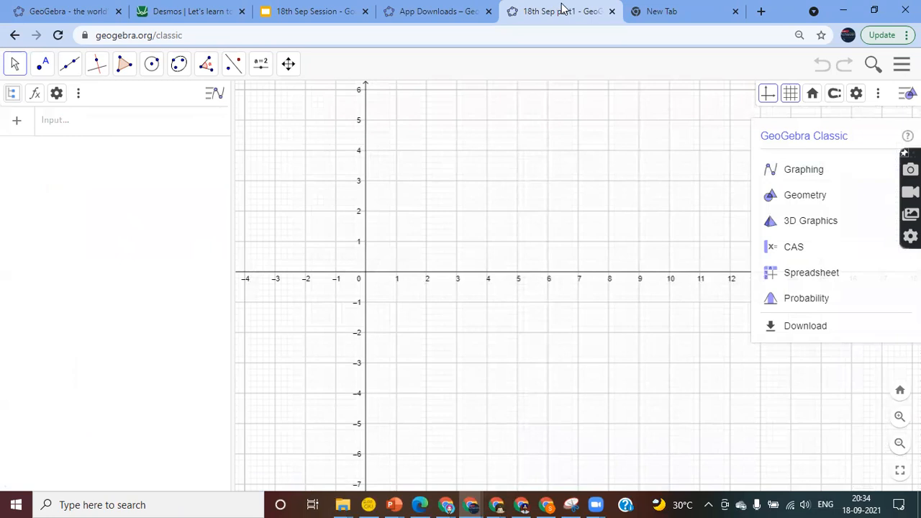
# Load geogebra.org in the blank browser tab and bring up the saved resources in the account's profile.
pyautogui.click(675, 13)
pyautogui.click(590, 35)
pyautogui.write('h')
pyautogui.press('BackSpace')
pyautogui.write('g')
pyautogui.press('Return')
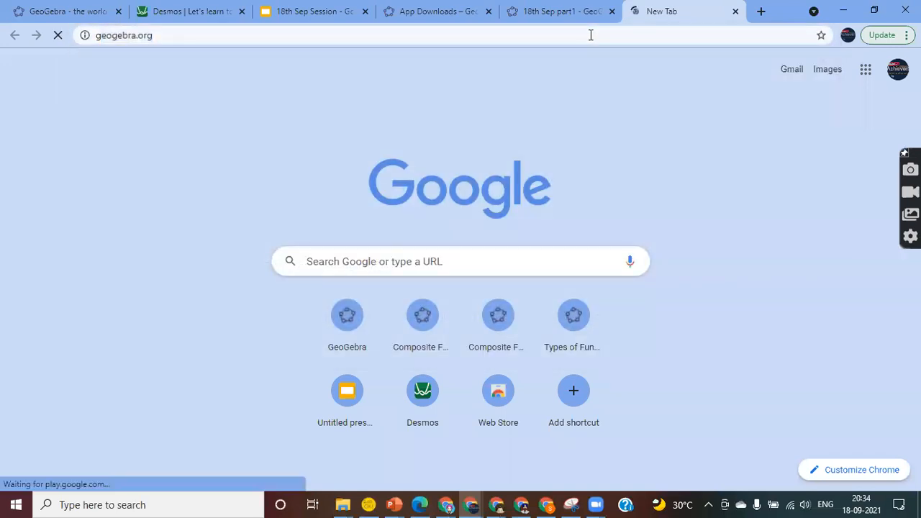
pyautogui.click(47, 198)
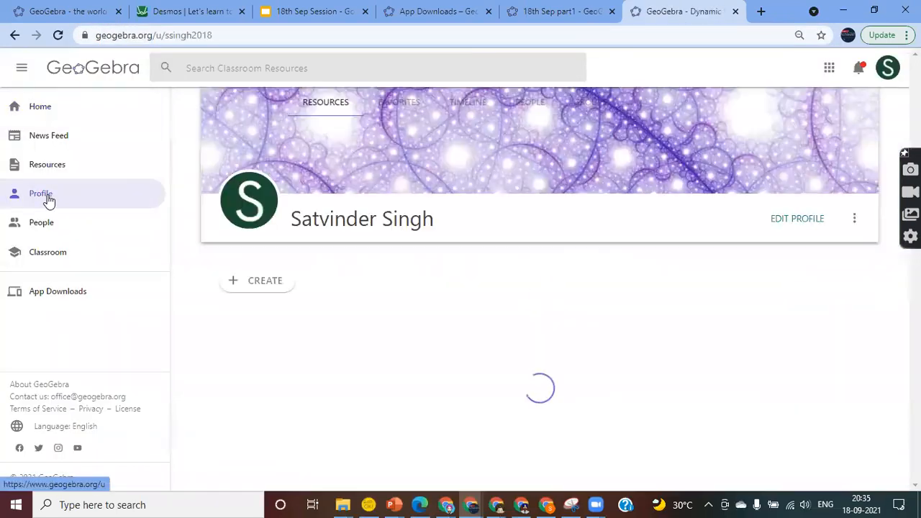
pyautogui.scroll(-5, 439, 394)
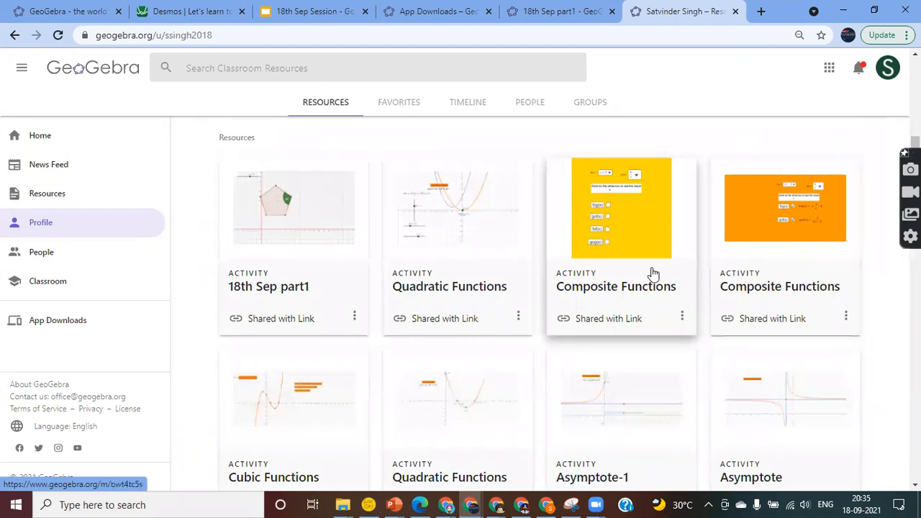
# Open the sharing options of the "18th Sep part1" activity and copy its link.
pyautogui.click(355, 318)
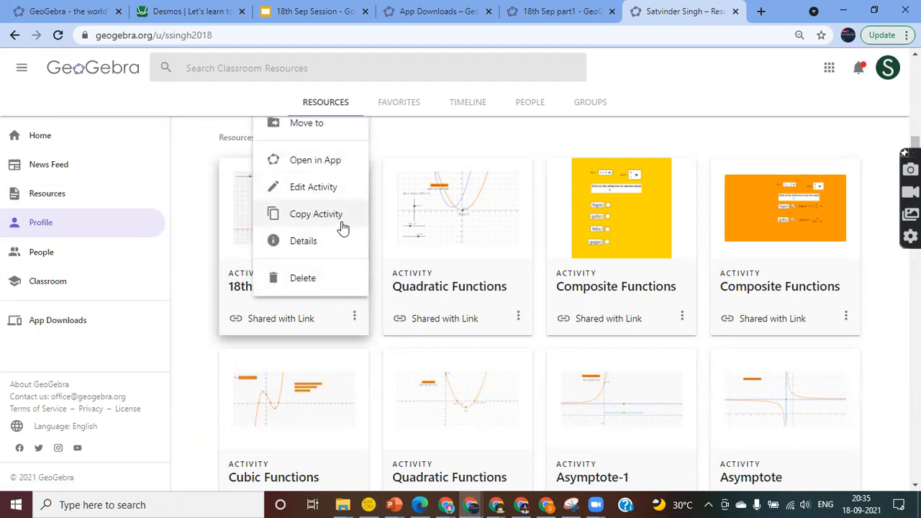
pyautogui.scroll(2, 342, 226)
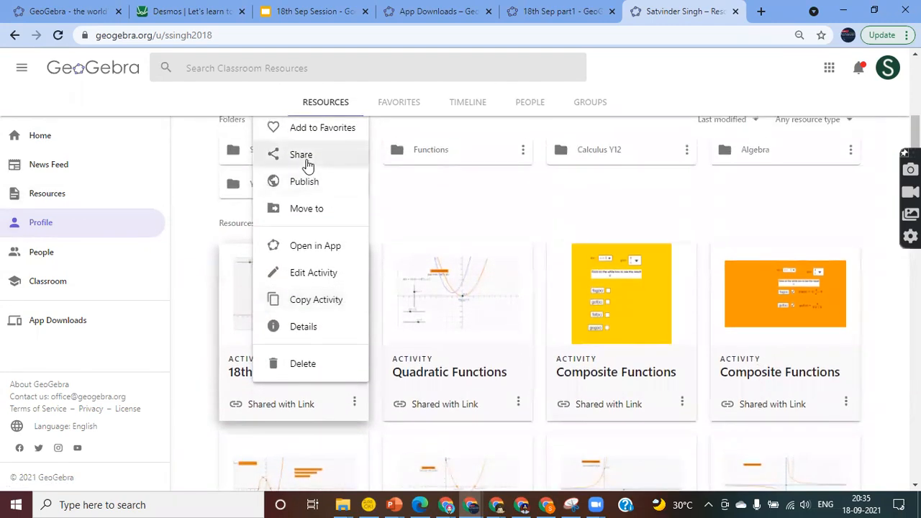
pyautogui.click(306, 164)
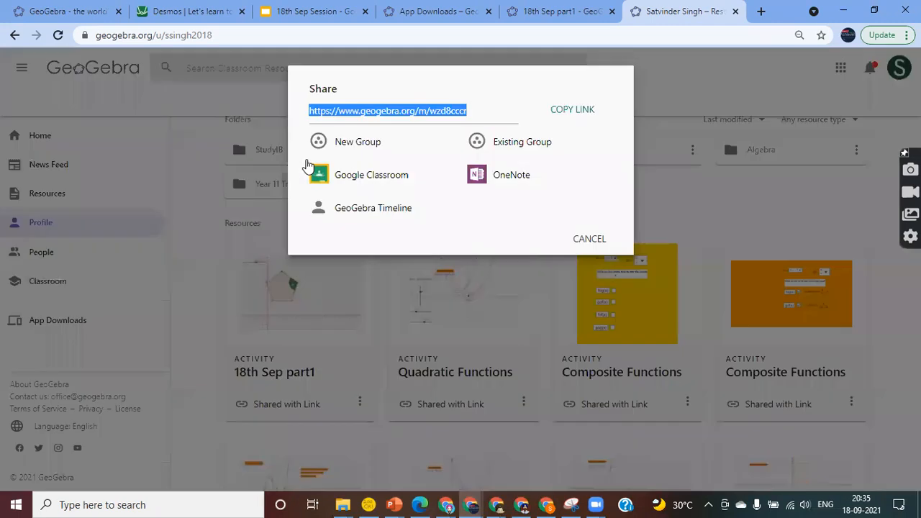
pyautogui.click(566, 113)
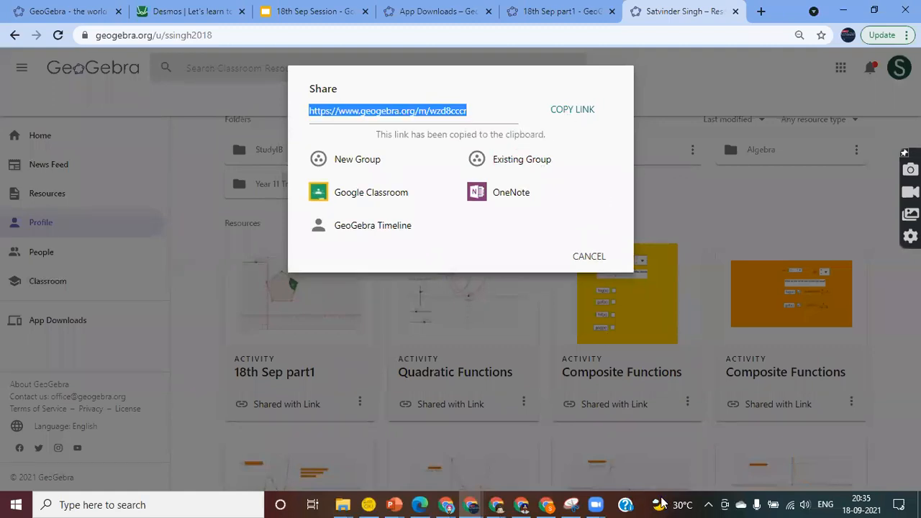
pyautogui.click(400, 331)
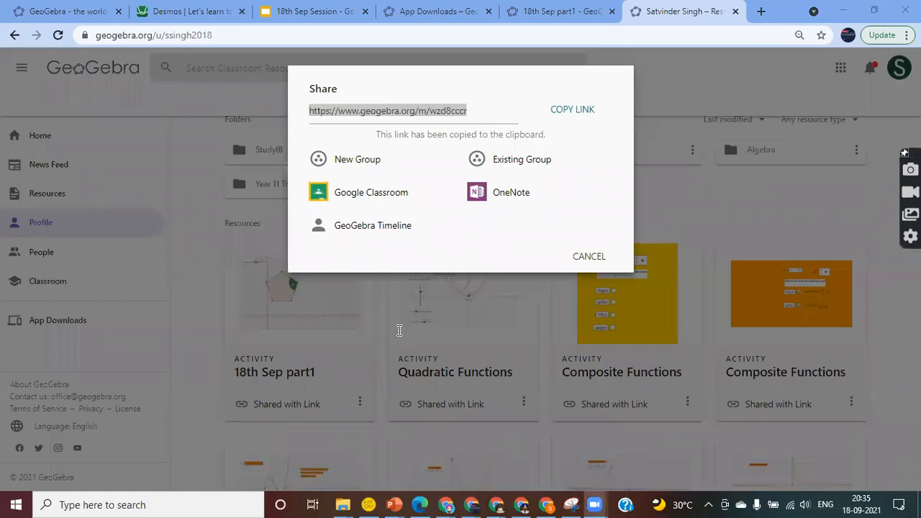
pyautogui.click(572, 113)
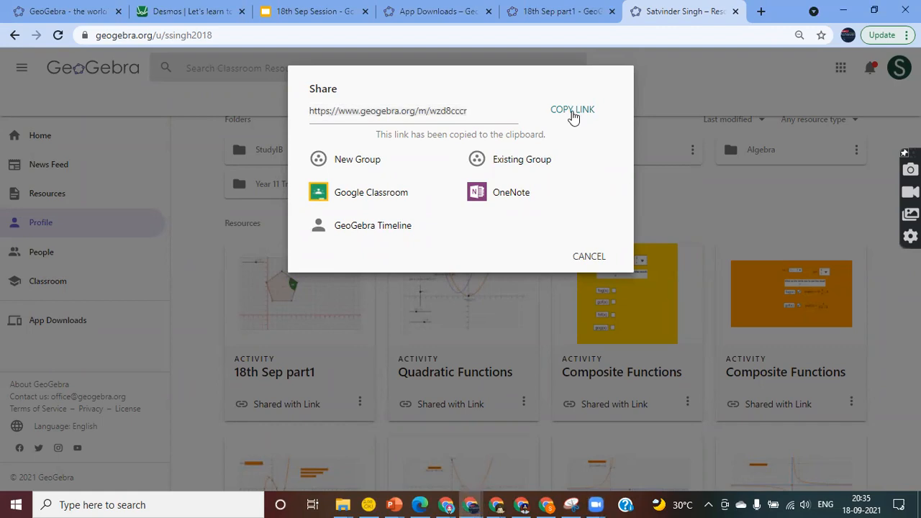
# Switch to the other browser profile, load the copied link in a separate window and start the activity.
pyautogui.click(521, 505)
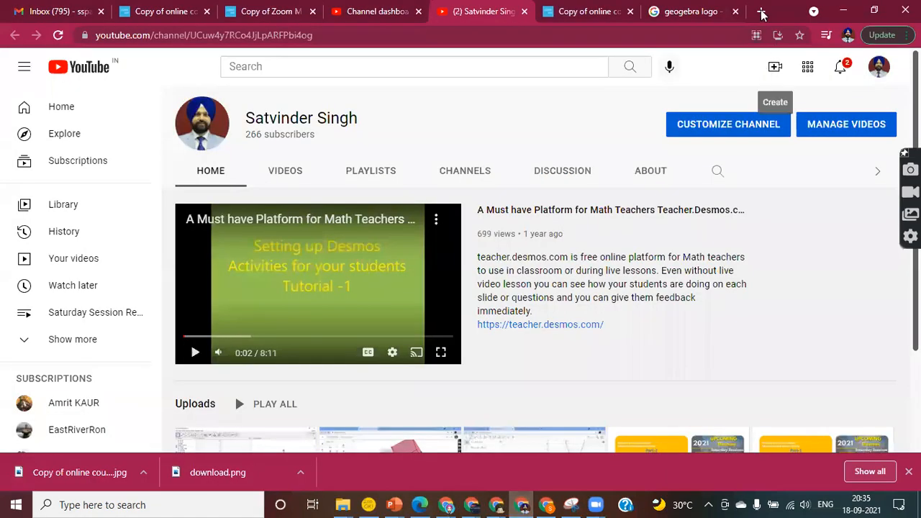
pyautogui.moveTo(691, 13); pyautogui.dragTo(668, 65)
pyautogui.click(436, 39)
pyautogui.hotkey('ctrl', 'v')
pyautogui.press('Return')
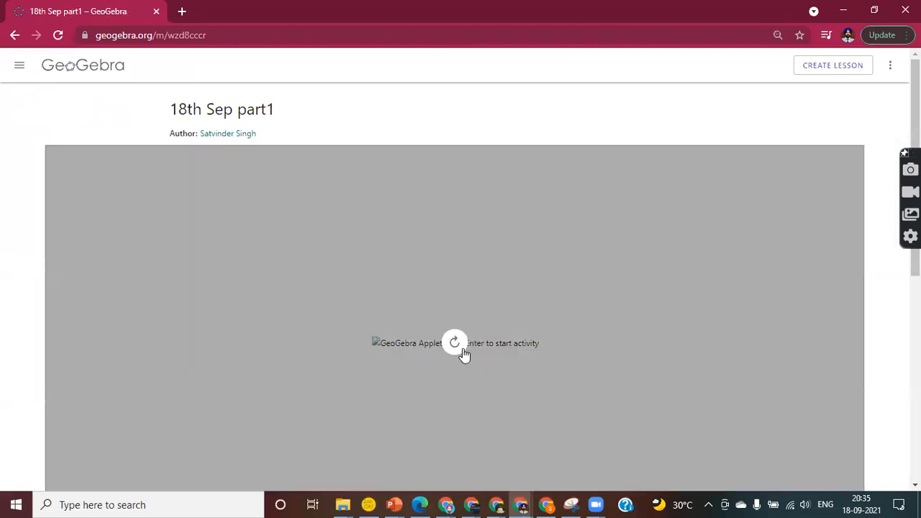
pyautogui.click(464, 355)
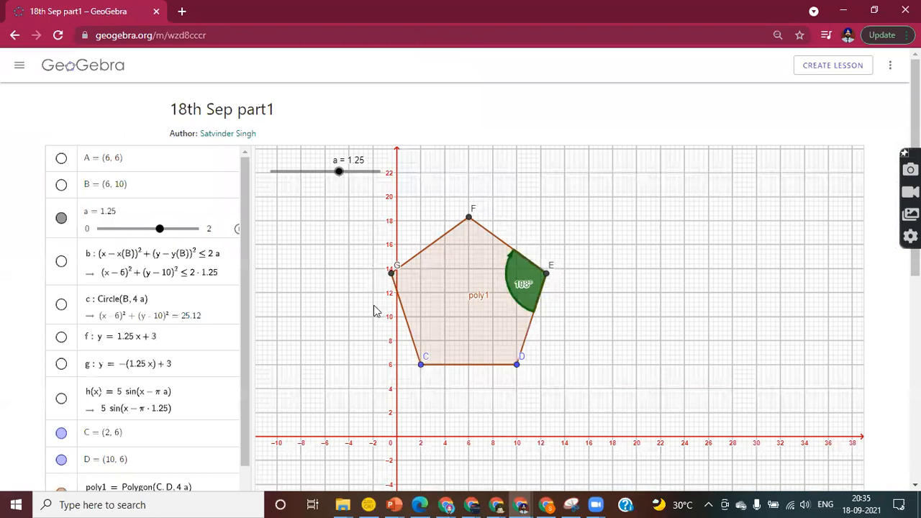
# Set slider a to about 1.29 in the shared activity and show circles b and c, lines f and g, and function h.
pyautogui.scroll(-1, 339, 177)
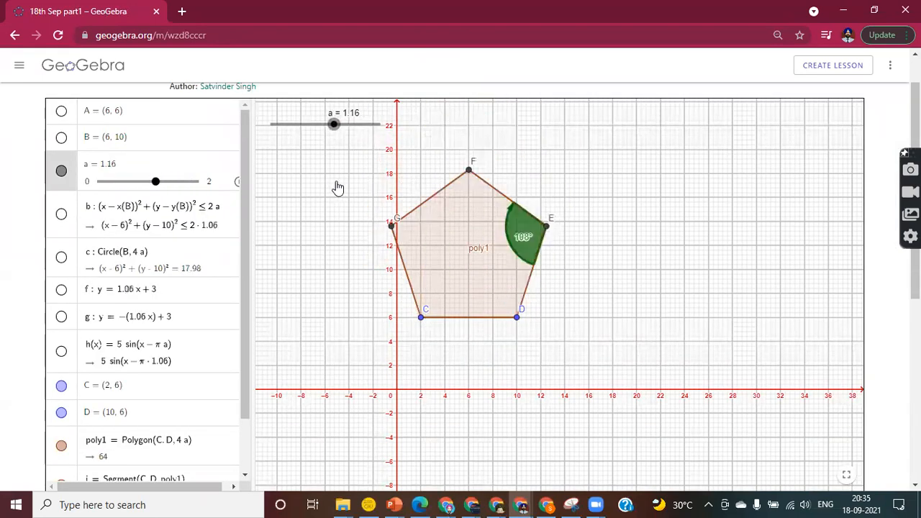
pyautogui.click(62, 216)
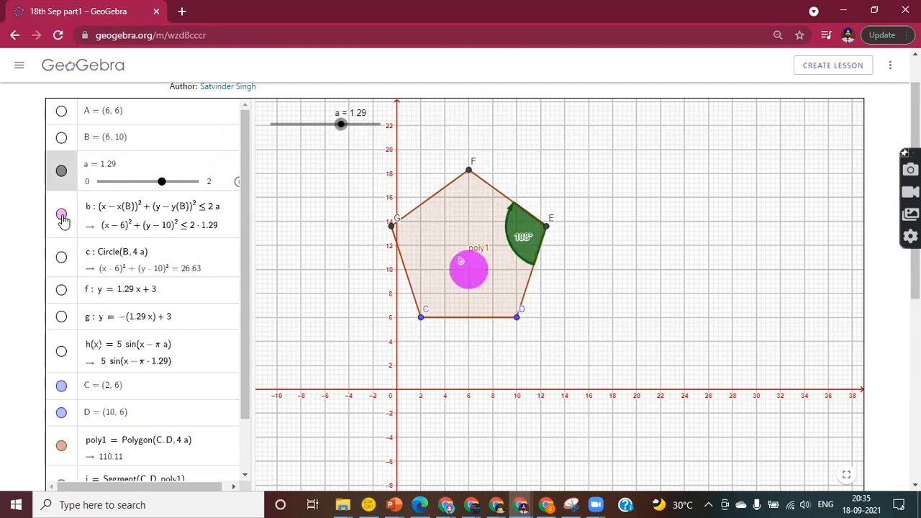
pyautogui.click(61, 257)
pyautogui.click(61, 289)
pyautogui.click(62, 317)
pyautogui.click(61, 351)
pyautogui.scroll(-2, 128, 376)
pyautogui.scroll(2, 128, 375)
pyautogui.scroll(-2, 128, 376)
pyautogui.scroll(2, 128, 375)
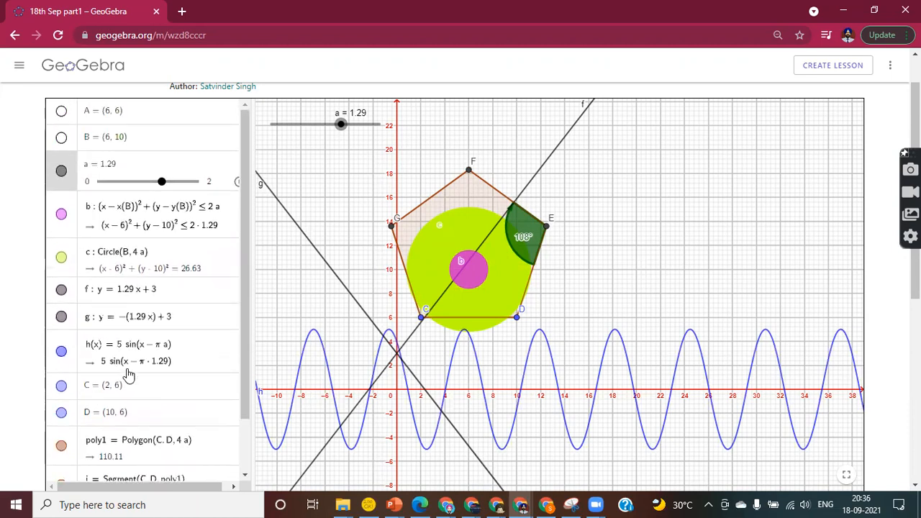
# Hide points C and D, the sine function h and line g in the shared activity.
pyautogui.click(62, 387)
pyautogui.click(61, 352)
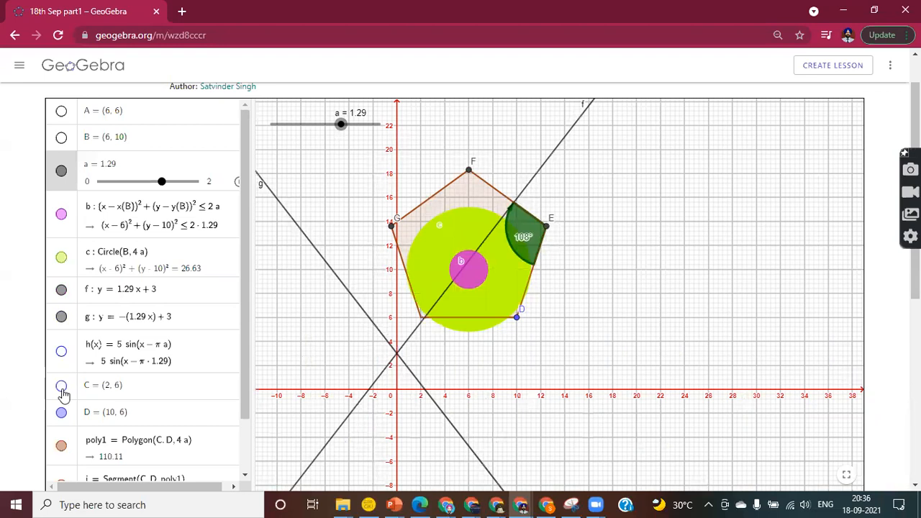
pyautogui.click(62, 413)
pyautogui.click(61, 317)
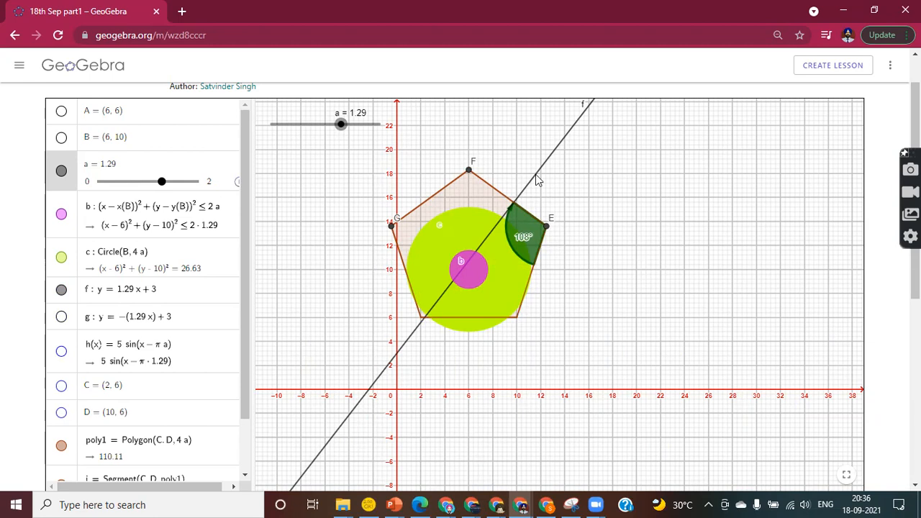
pyautogui.scroll(2, 846, 118)
pyautogui.scroll(1, 846, 118)
pyautogui.scroll(-2, 846, 118)
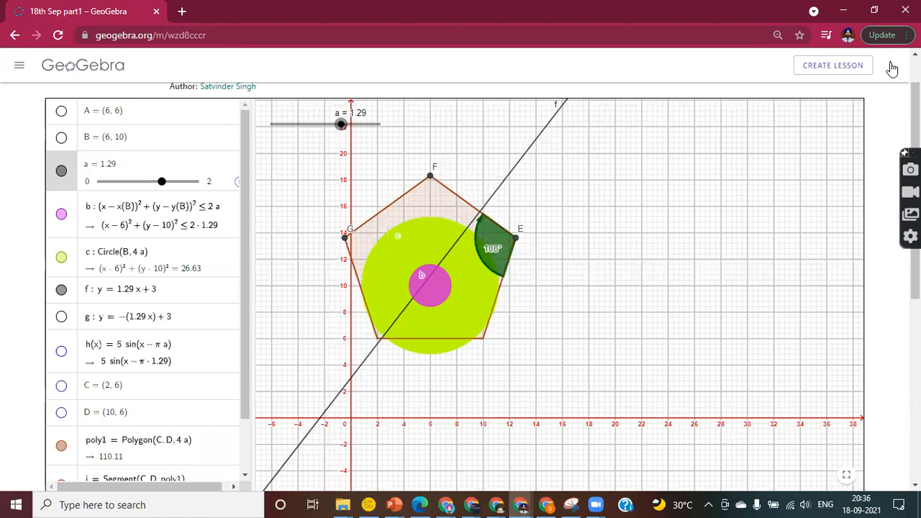
pyautogui.scroll(1, 892, 72)
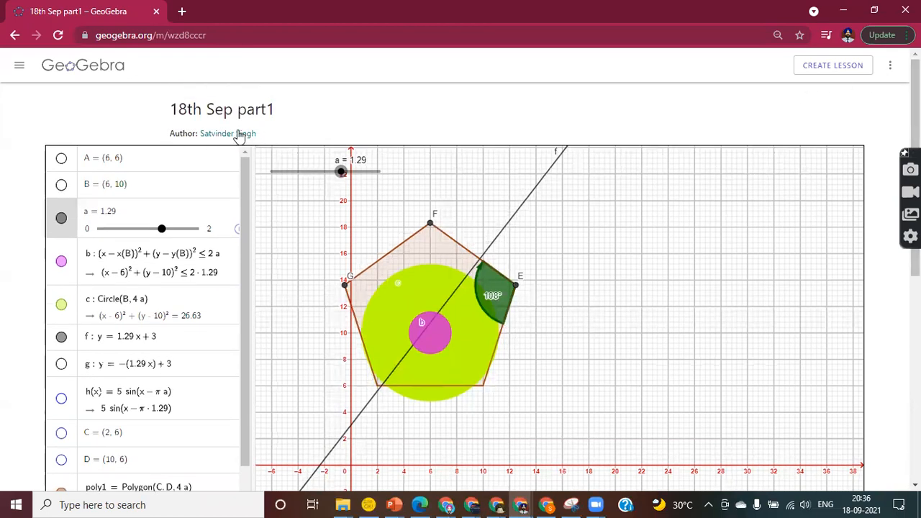
# Open the shared "18th Sep part1" activity in the app as an editable construction.
pyautogui.click(890, 69)
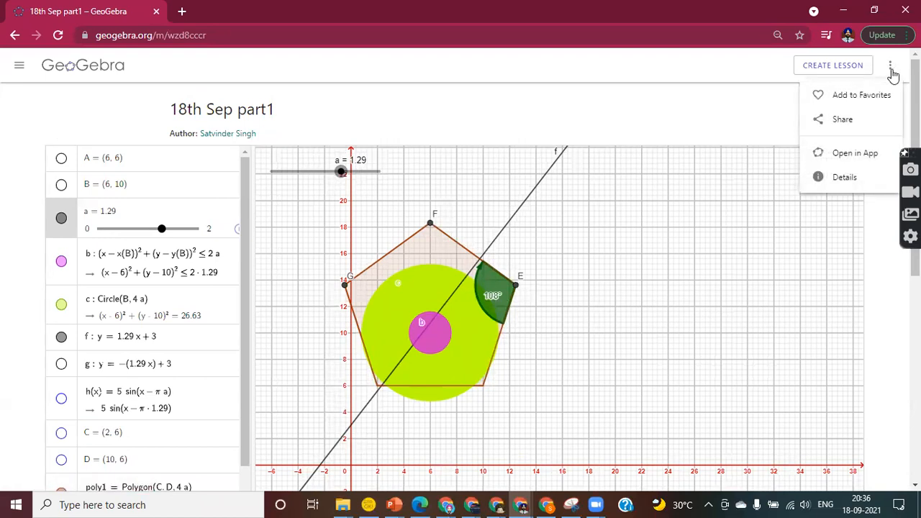
pyautogui.click(854, 154)
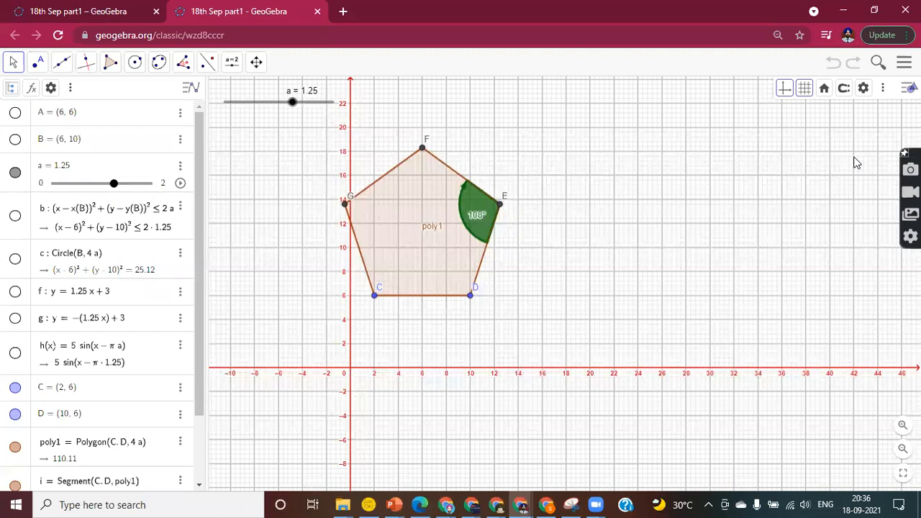
pyautogui.moveTo(413, 340); pyautogui.dragTo(509, 375)
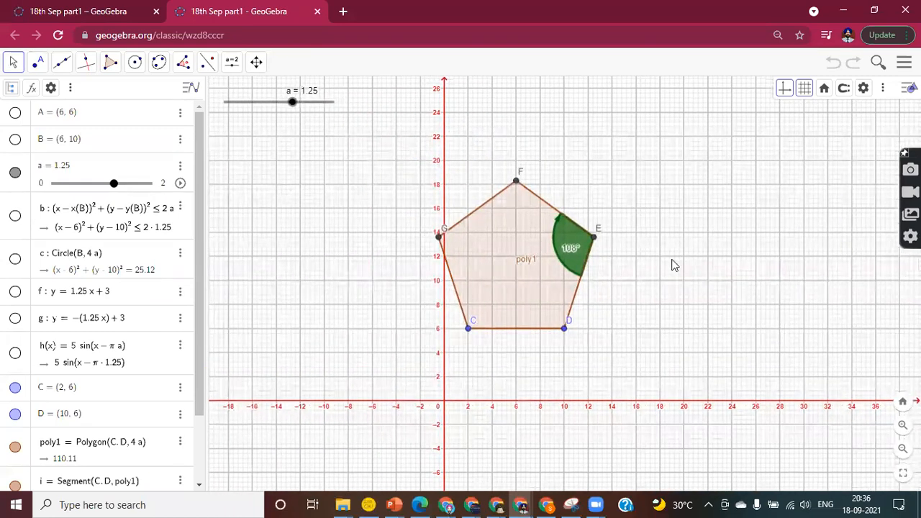
# Set the maximum of slider a to 4 in its settings and close the settings.
pyautogui.click(180, 166)
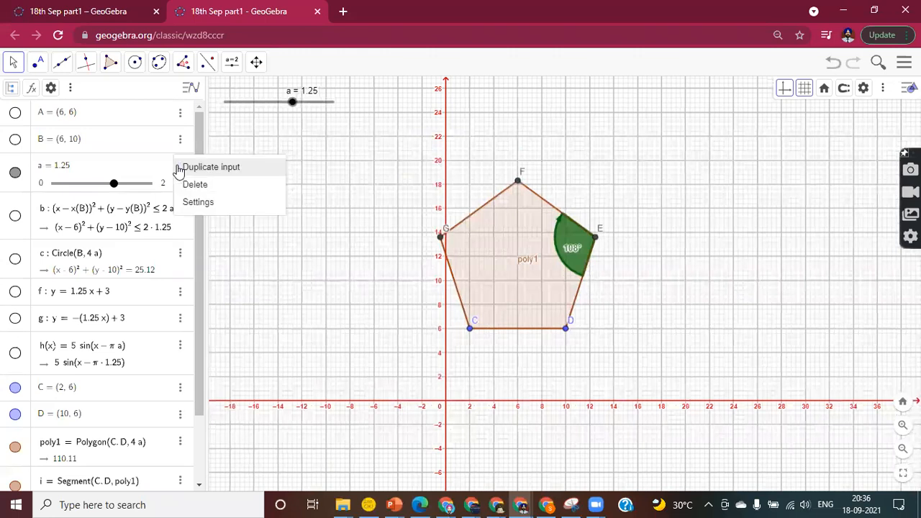
pyautogui.click(202, 202)
pyautogui.click(755, 155)
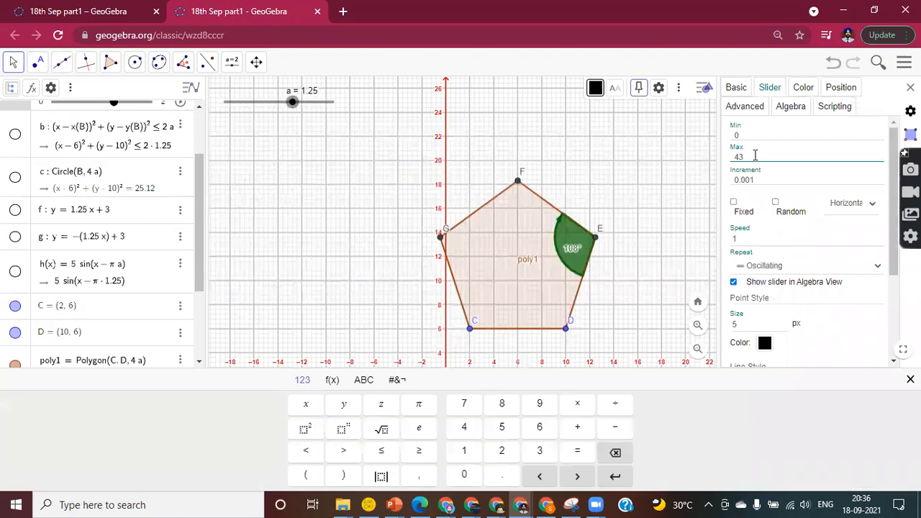
pyautogui.write('4')
pyautogui.press('Return')
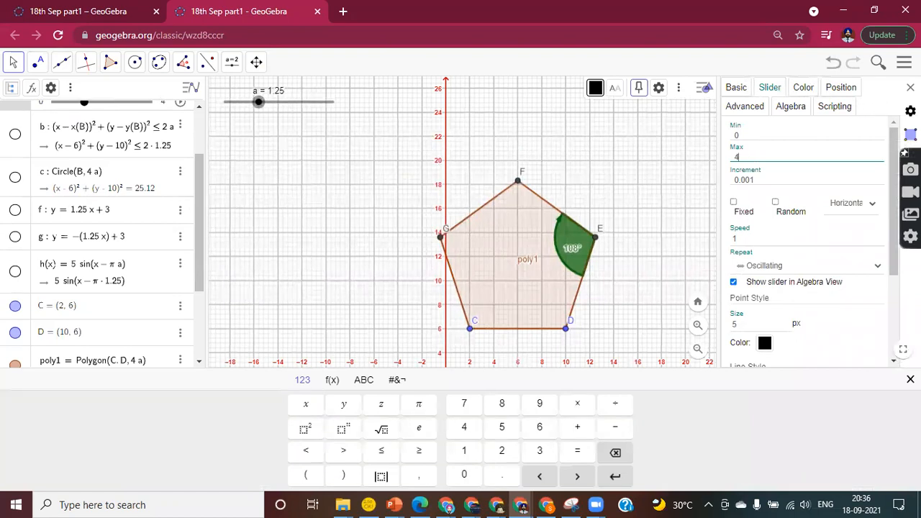
pyautogui.click(910, 87)
pyautogui.click(745, 192)
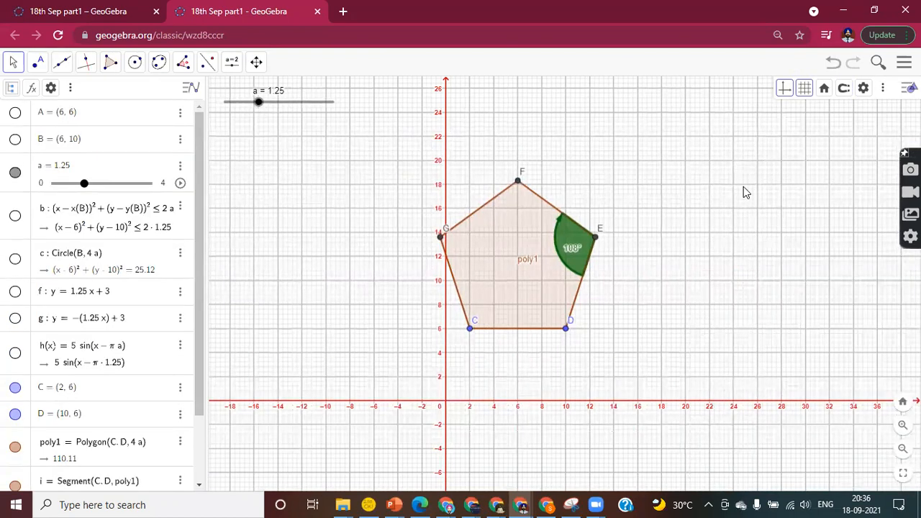
# Try to save the edited copy of the activity and minimize the sign-in window.
pyautogui.click(904, 62)
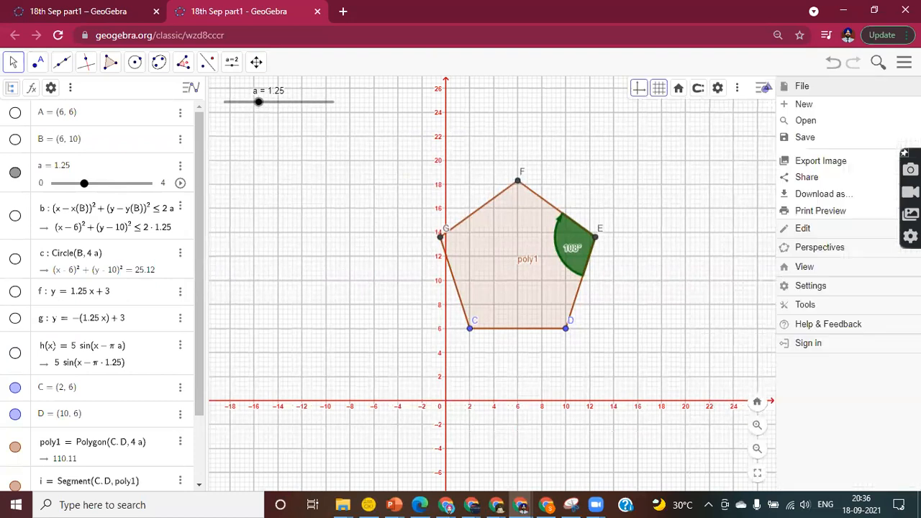
pyautogui.click(802, 137)
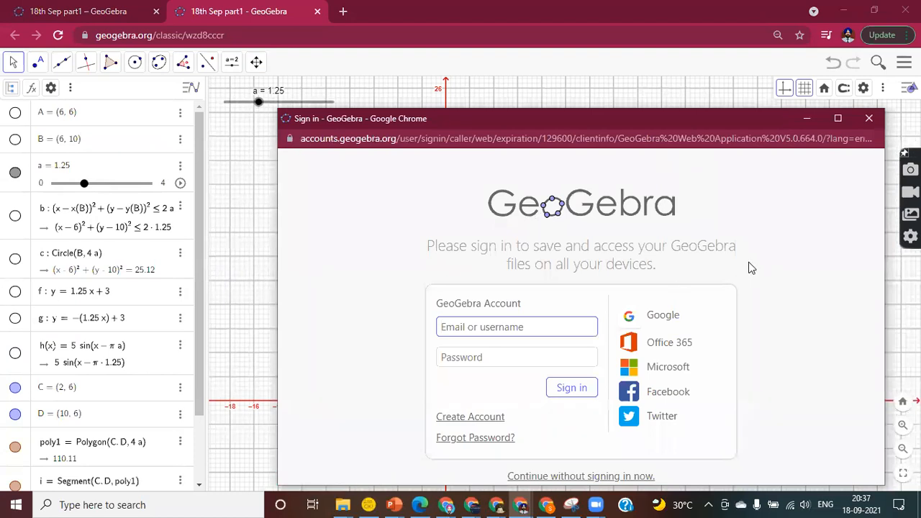
pyautogui.click(809, 118)
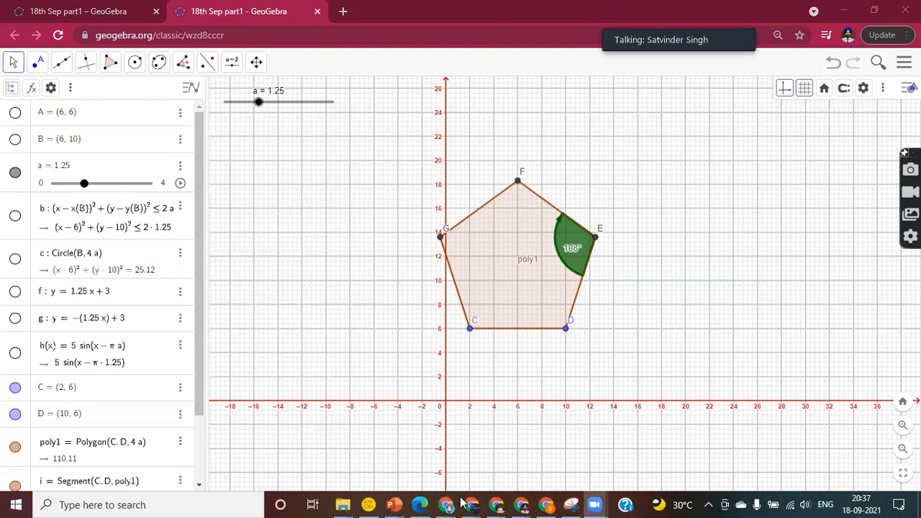
# Return to the original browser profile, dismiss the Share dialog and reload the profile's resources page.
pyautogui.moveTo(468, 503)
pyautogui.click(753, 447)
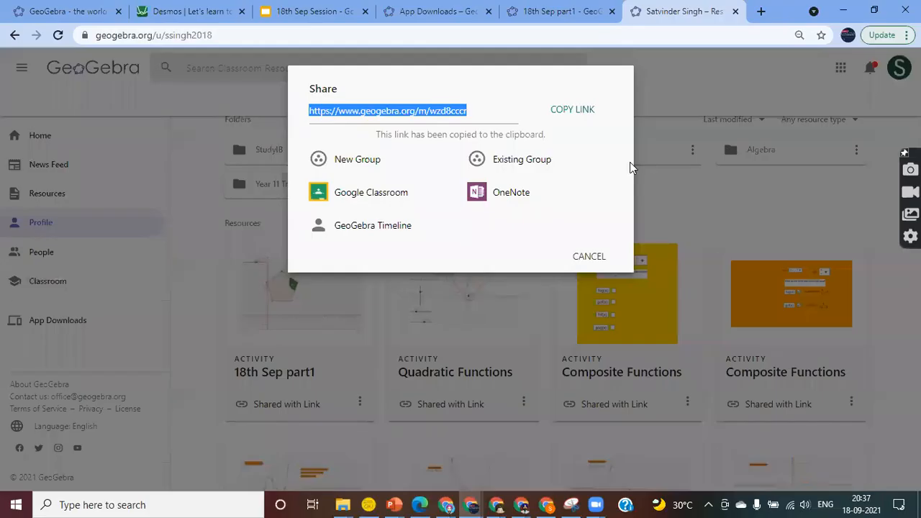
pyautogui.click(590, 259)
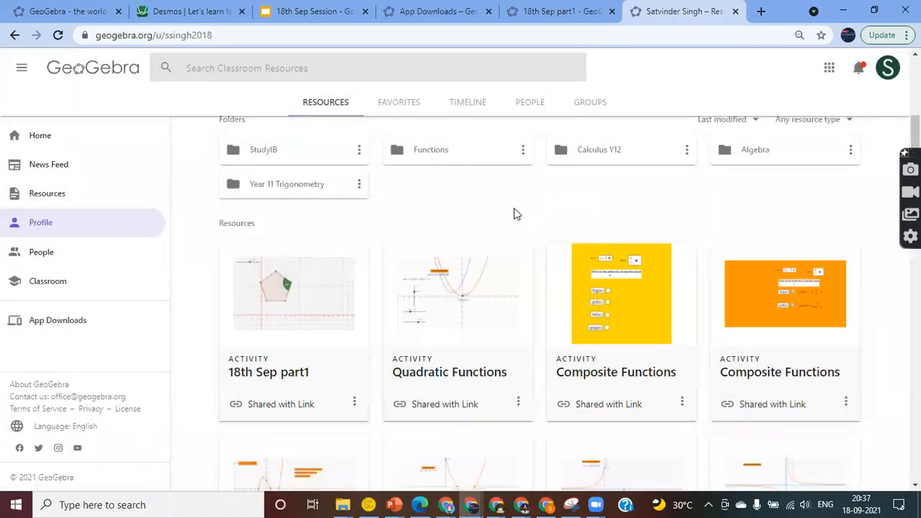
pyautogui.scroll(2, 513, 211)
pyautogui.scroll(2, 514, 214)
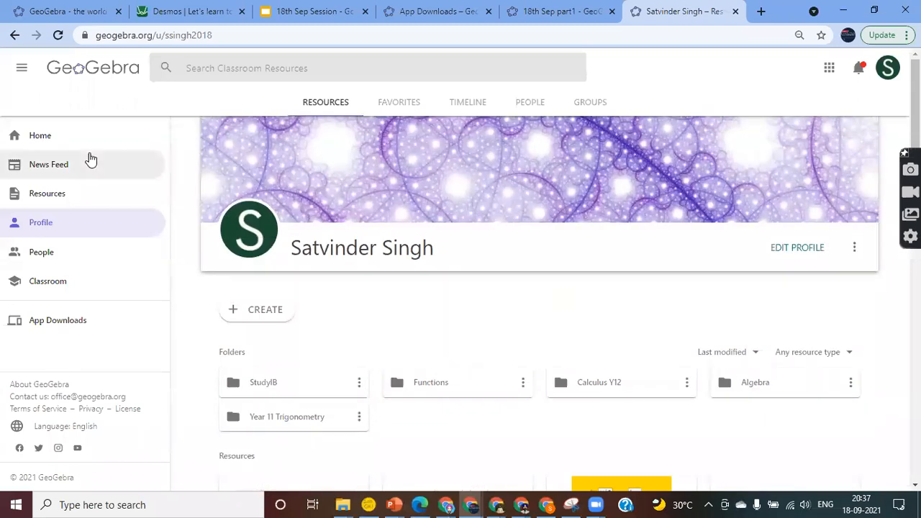
pyautogui.click(41, 229)
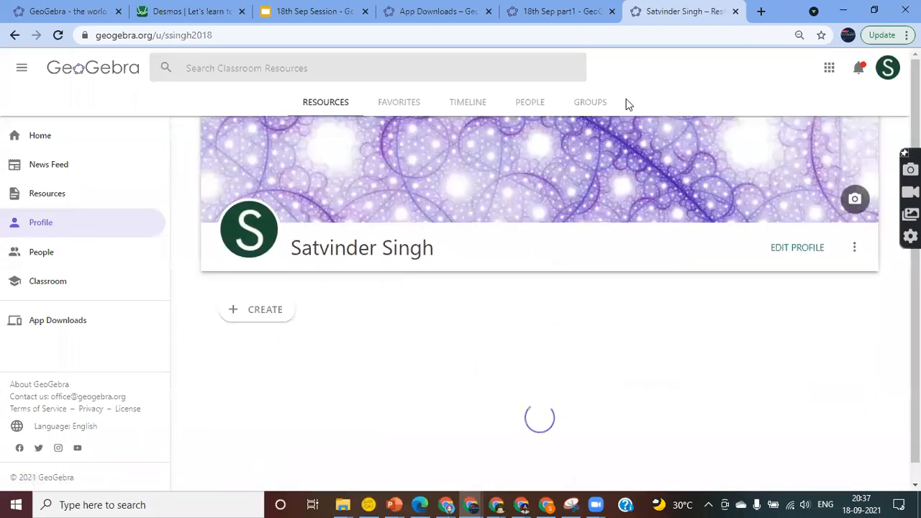
# Switch to the blank GeoGebra Classic construction and plot the function f(x) = x^2.
pyautogui.click(547, 11)
pyautogui.moveTo(422, 201); pyautogui.dragTo(656, 222)
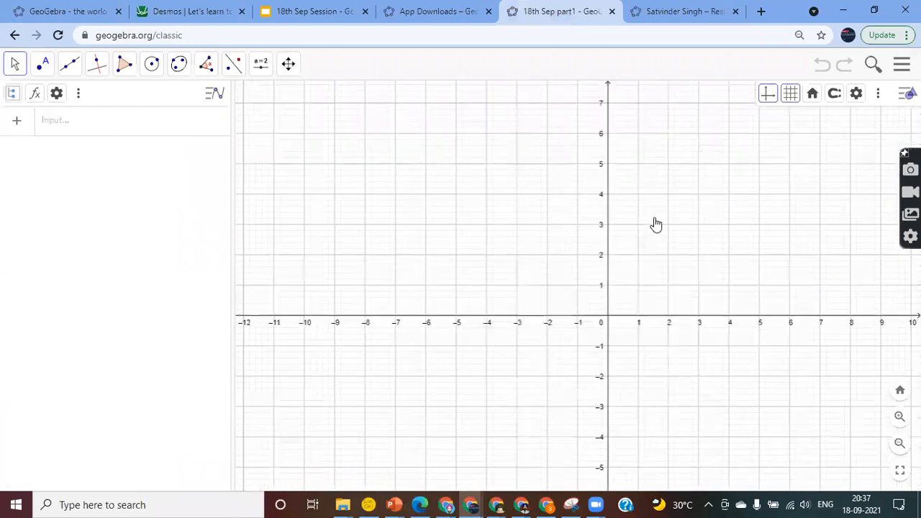
pyautogui.moveTo(597, 237); pyautogui.dragTo(579, 226)
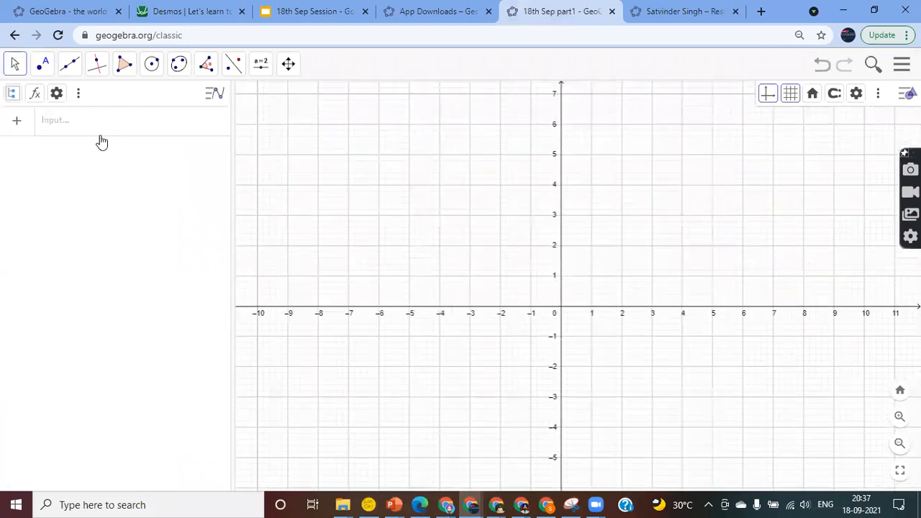
pyautogui.click(54, 124)
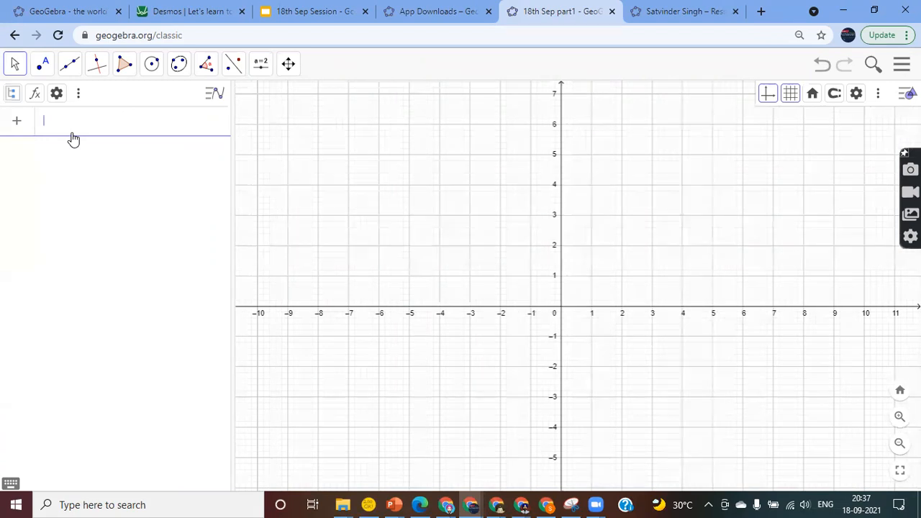
pyautogui.write('f(x)=x^2')
pyautogui.press('Return')
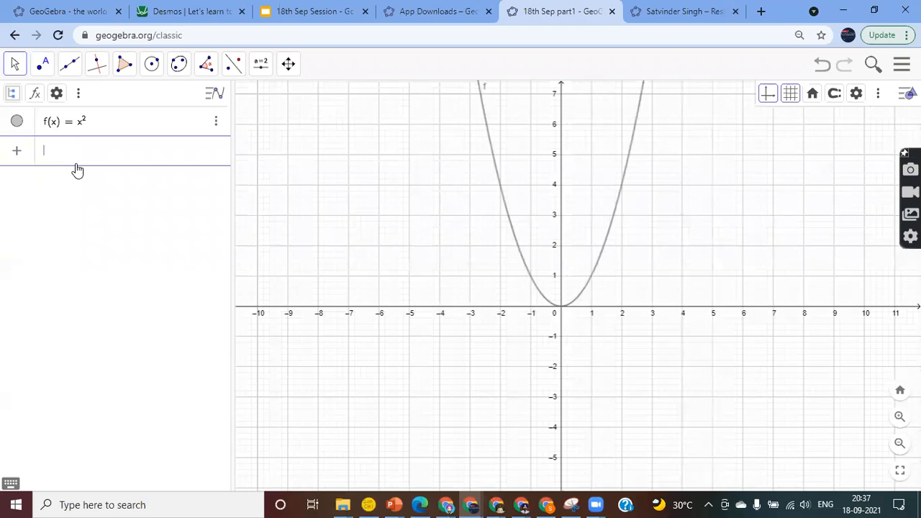
# Add a translated copy of the parabola defined as f(x-2)+2.
pyautogui.write('f(x')
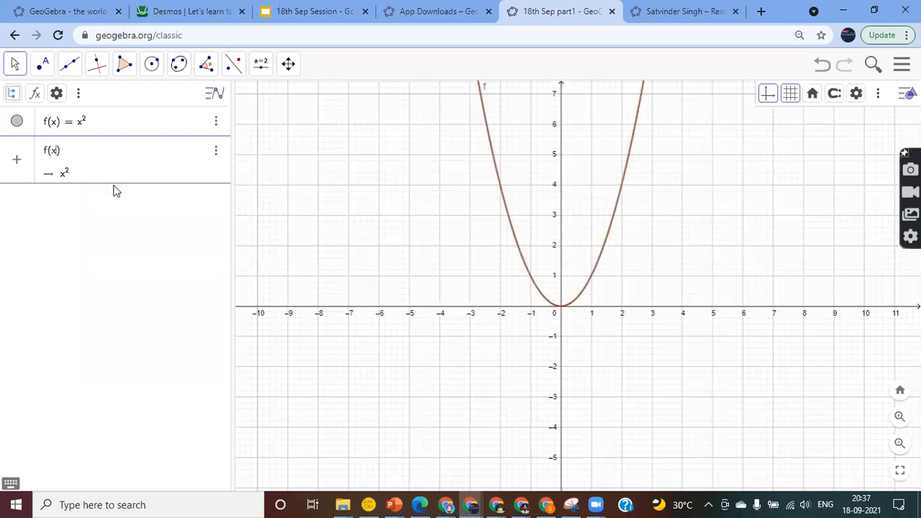
pyautogui.write('-2')
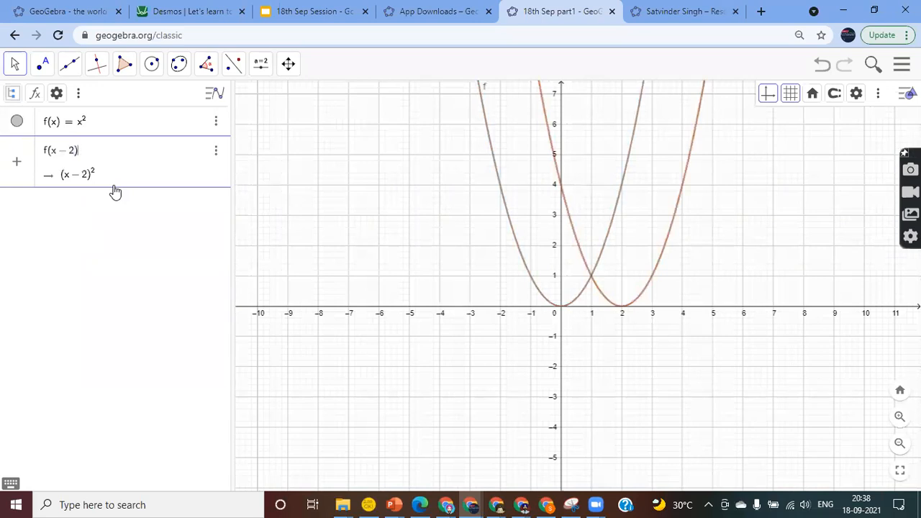
pyautogui.write('+2')
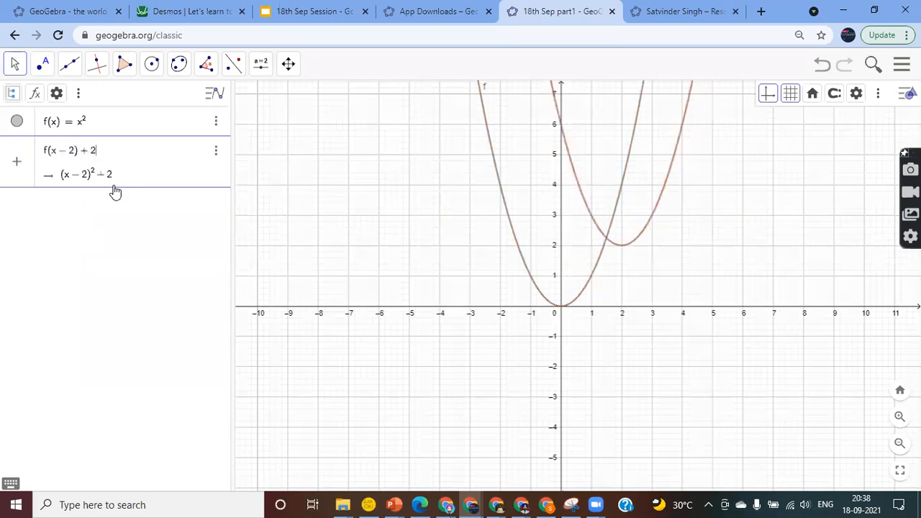
pyautogui.press('Return')
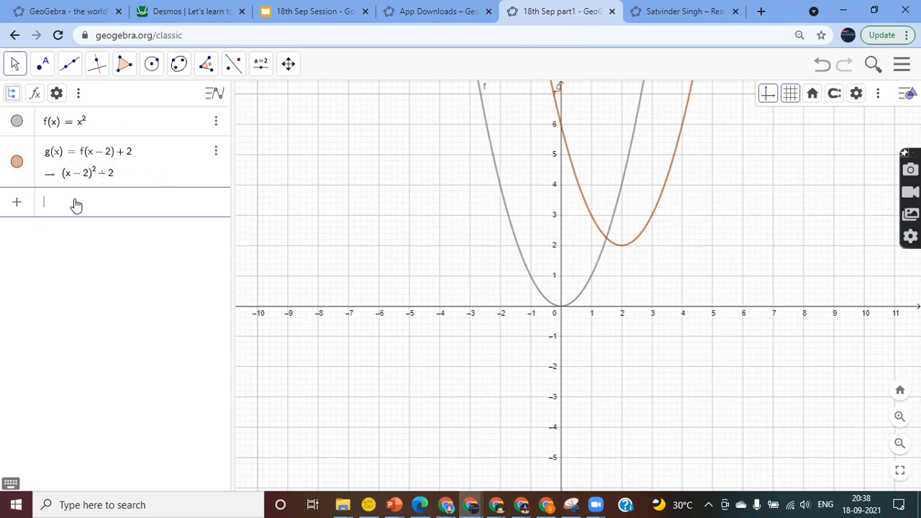
# Create number sliders a and b, each ranging from -5 to 5, one below the other beside the parabolas.
pyautogui.click(265, 73)
pyautogui.click(268, 100)
pyautogui.click(270, 119)
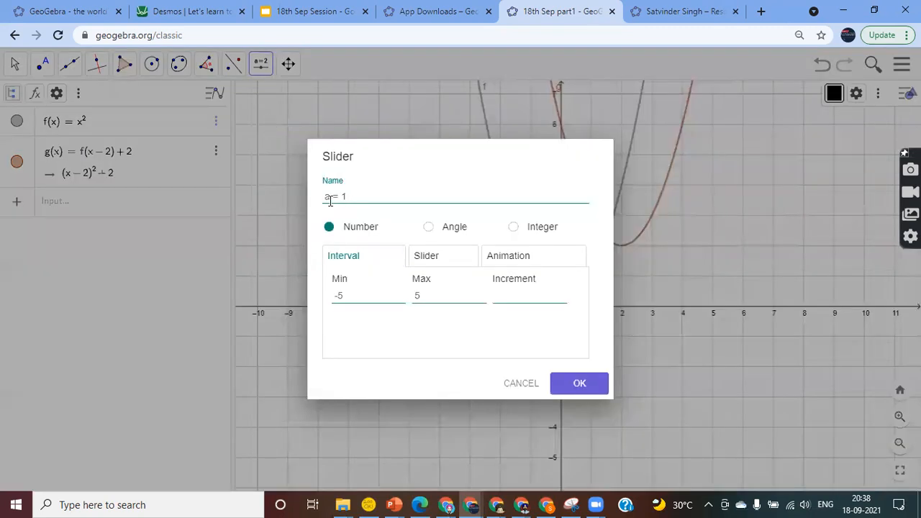
pyautogui.click(572, 387)
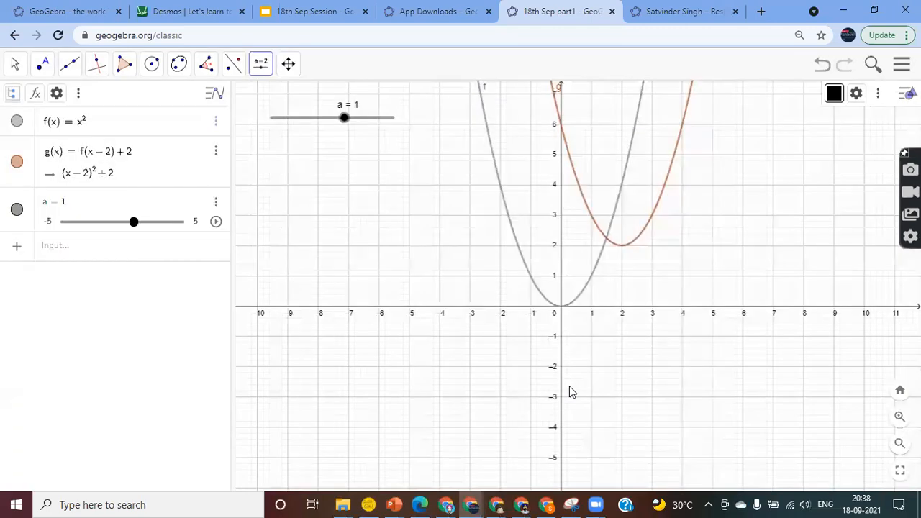
pyautogui.click(277, 170)
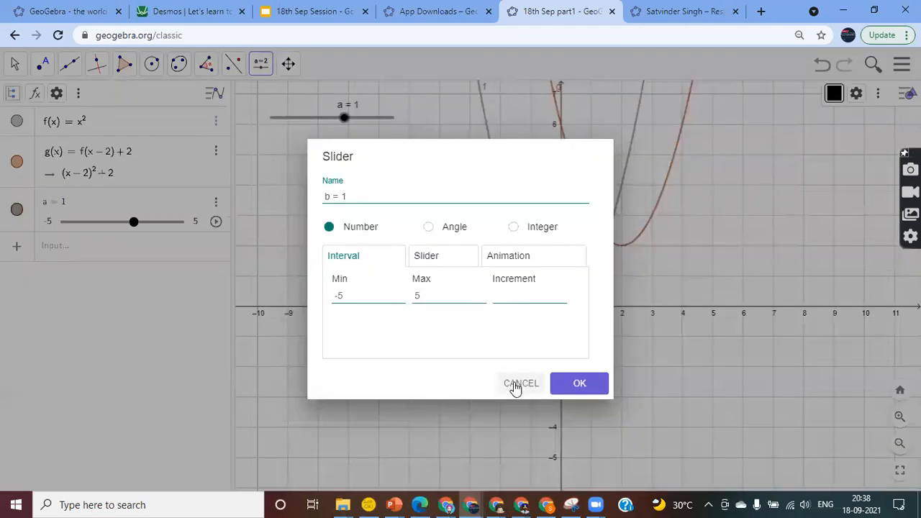
pyautogui.click(564, 389)
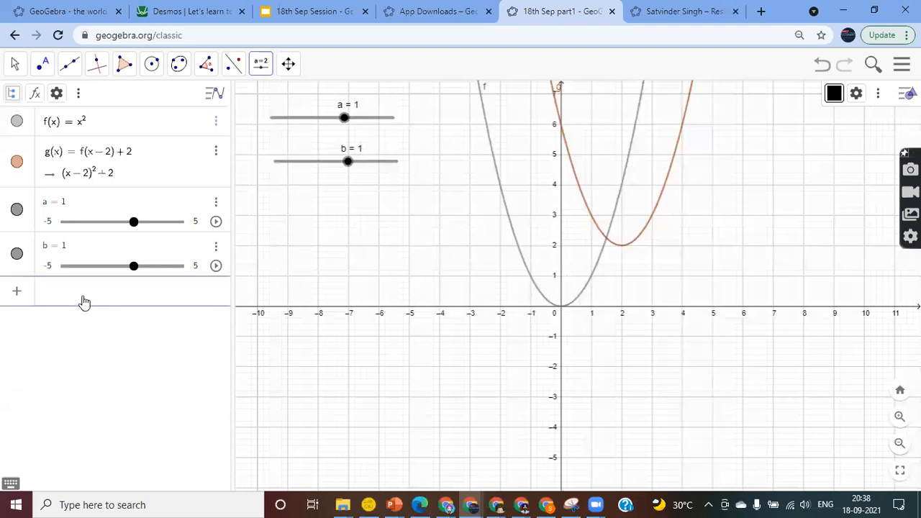
# Redefine g(x) as f(x-a)+b so that the sliders control its translation.
pyautogui.click(15, 64)
pyautogui.click(12, 97)
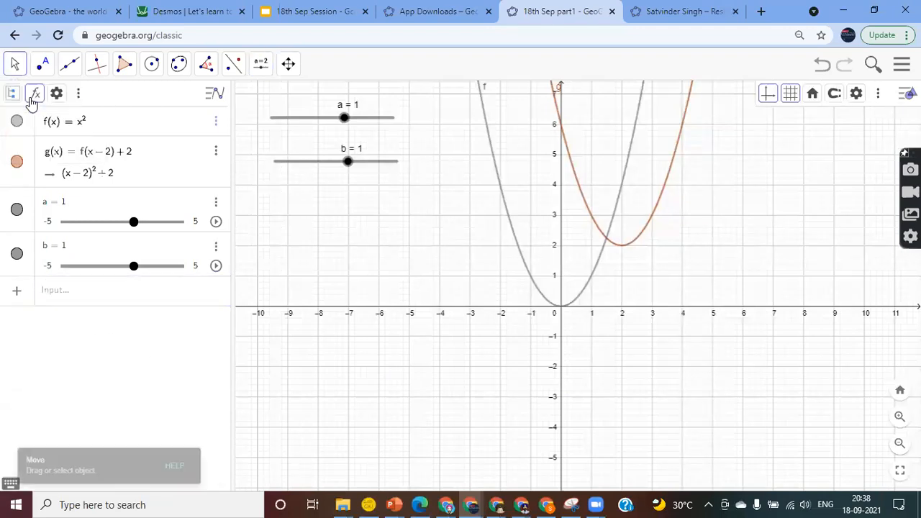
pyautogui.doubleClick(107, 152)
pyautogui.press('BackSpace')
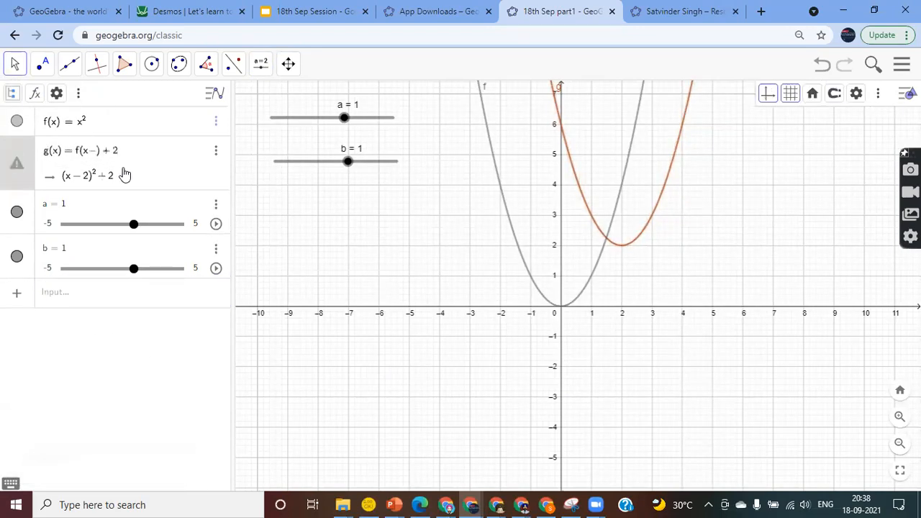
pyautogui.write('a')
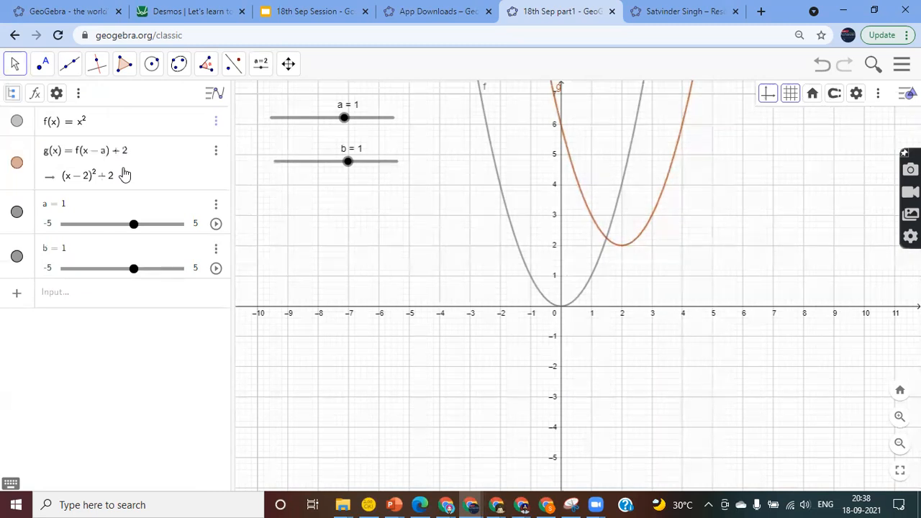
pyautogui.press('End')
pyautogui.press('BackSpace')
pyautogui.write('b')
pyautogui.press('Return')
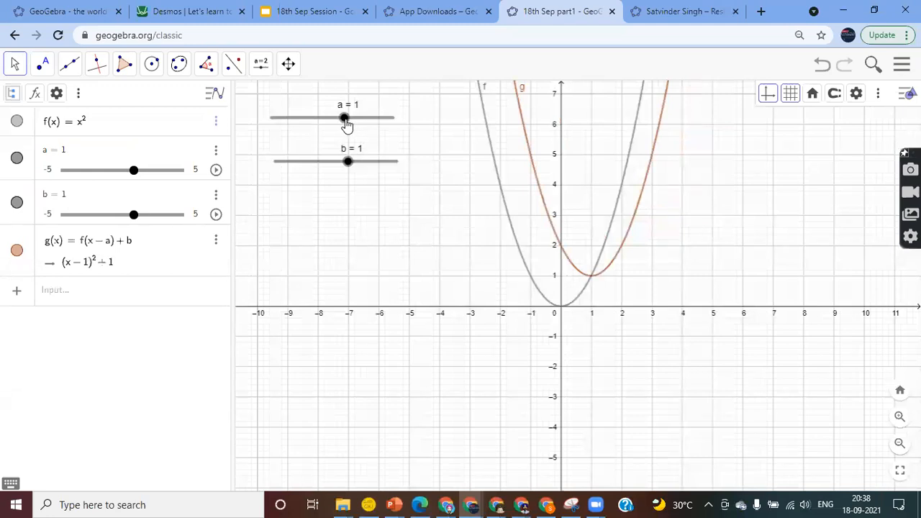
# Vary both sliders to translate parabola g, finishing with a at 0 and b at 0.3.
pyautogui.moveTo(345, 124); pyautogui.dragTo(343, 185)
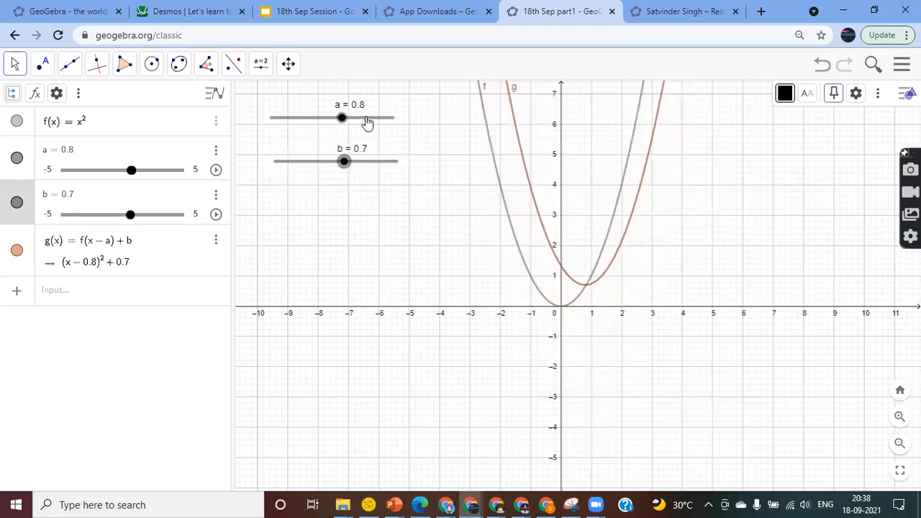
pyautogui.moveTo(343, 118)
pyautogui.mouseDown()
pyautogui.moveTo(315, 119)
pyautogui.moveTo(334, 128)
pyautogui.mouseUp()
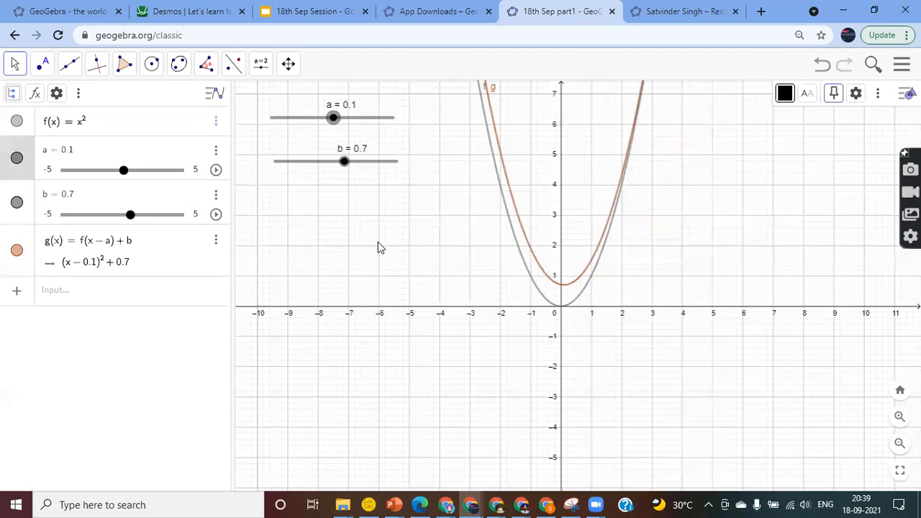
pyautogui.click(101, 299)
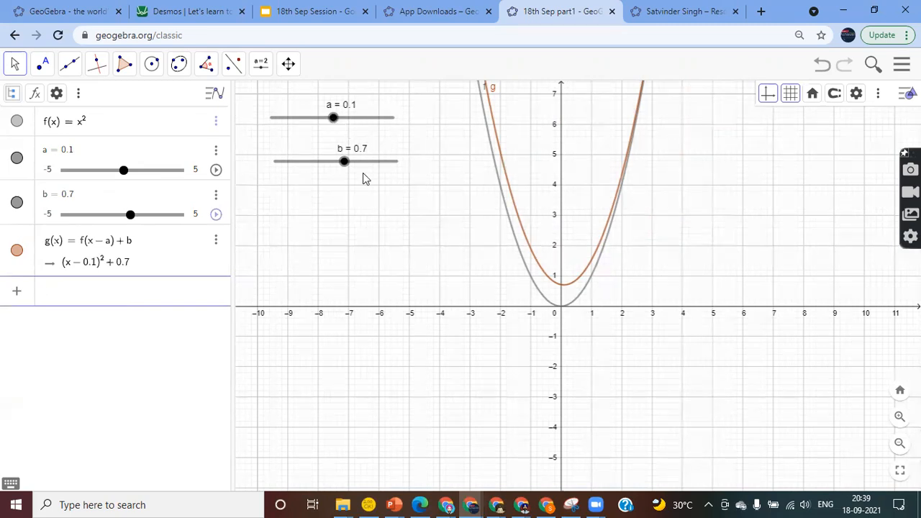
pyautogui.moveTo(343, 162); pyautogui.dragTo(372, 166)
pyautogui.moveTo(333, 117); pyautogui.dragTo(332, 124)
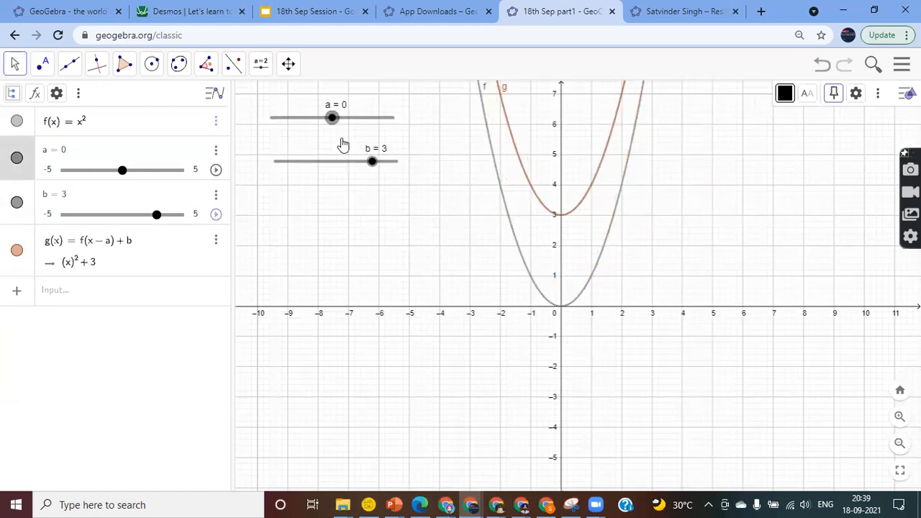
pyautogui.moveTo(372, 162); pyautogui.dragTo(341, 164)
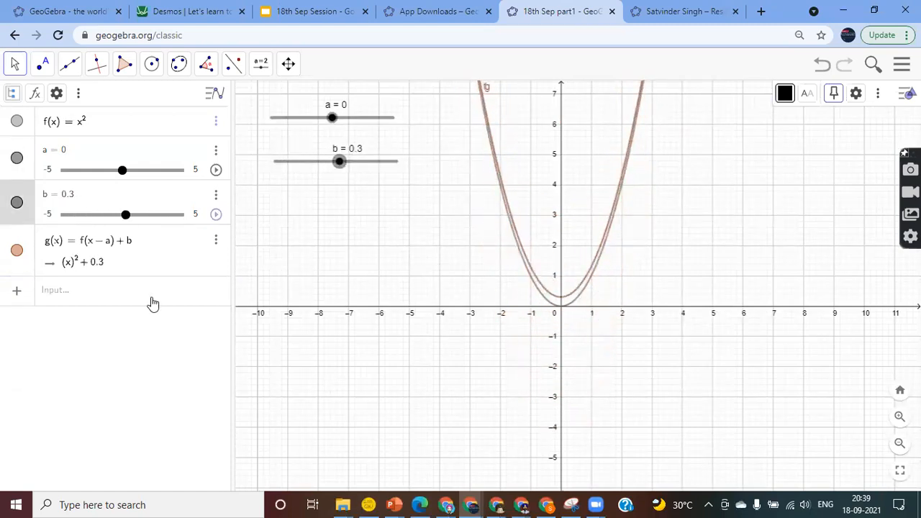
# Start inserting an image from a file into the construction and browse to the Downloads folder.
pyautogui.click(106, 296)
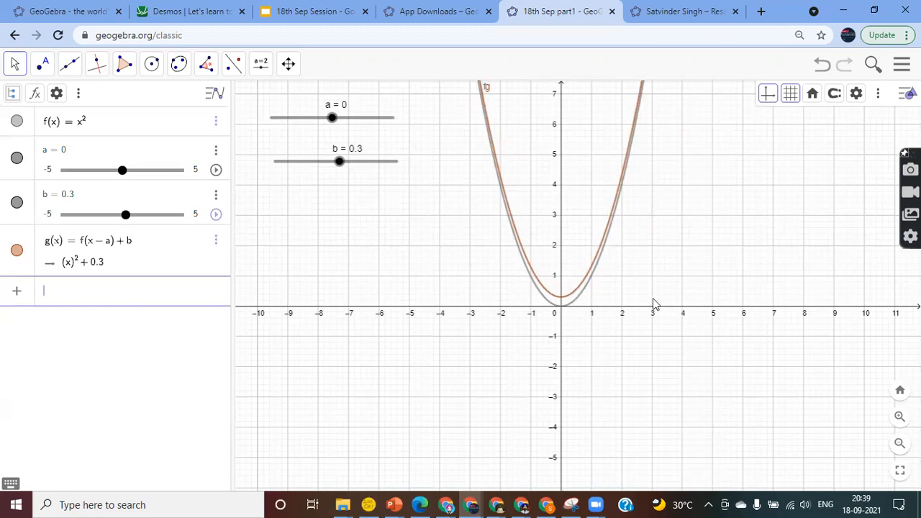
pyautogui.click(67, 297)
pyautogui.click(17, 295)
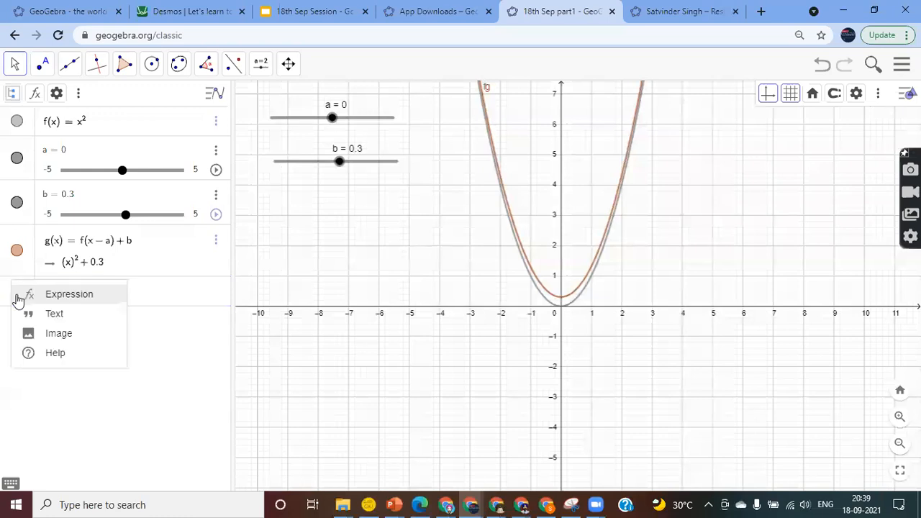
pyautogui.click(170, 296)
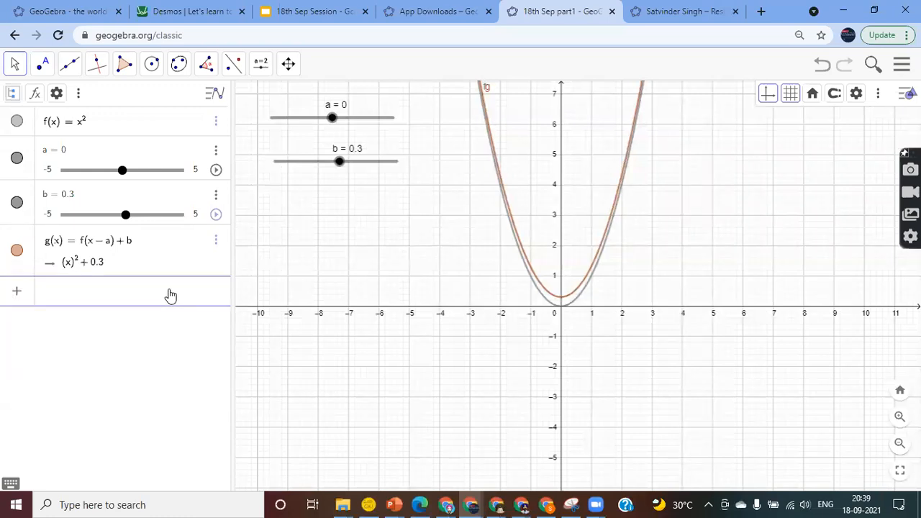
pyautogui.click(16, 292)
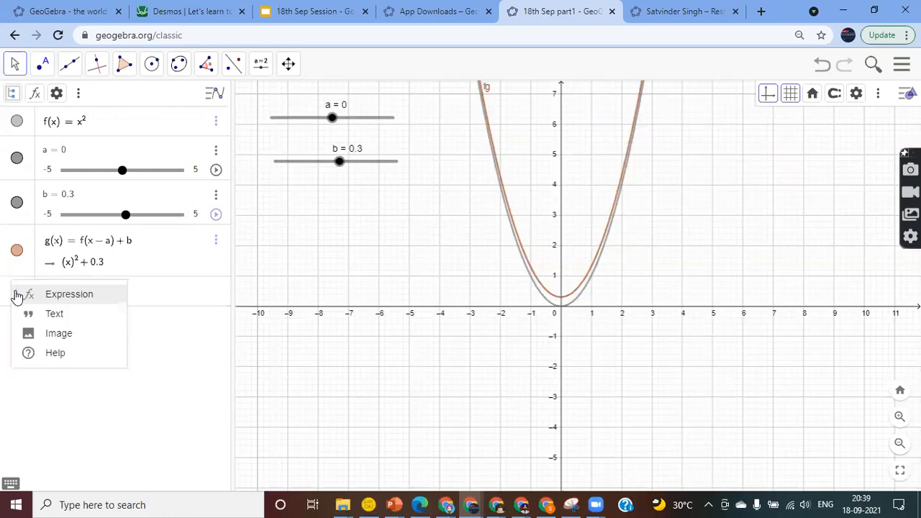
pyautogui.click(60, 336)
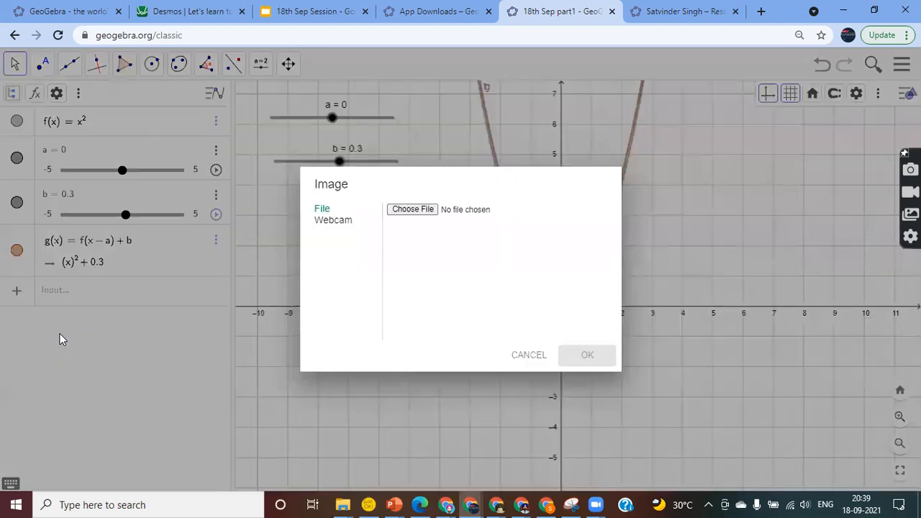
pyautogui.click(419, 211)
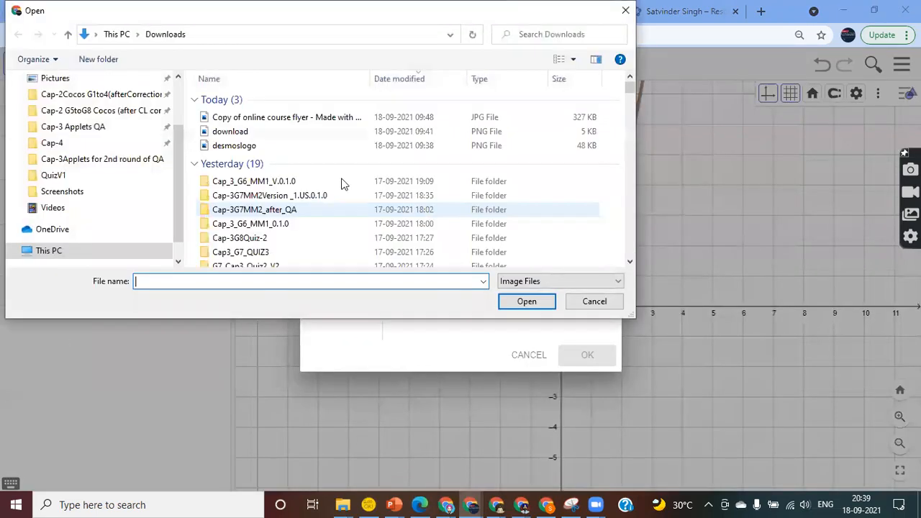
pyautogui.scroll(3, 74, 111)
pyautogui.click(74, 127)
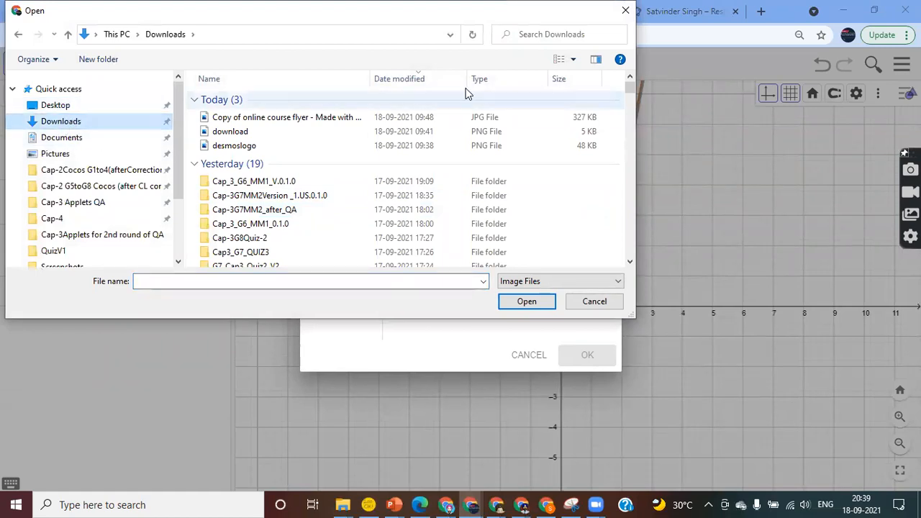
# Search the Downloads folder for "ty" and try to choose tyre.jpg as the image.
pyautogui.click(528, 34)
pyautogui.write('ty')
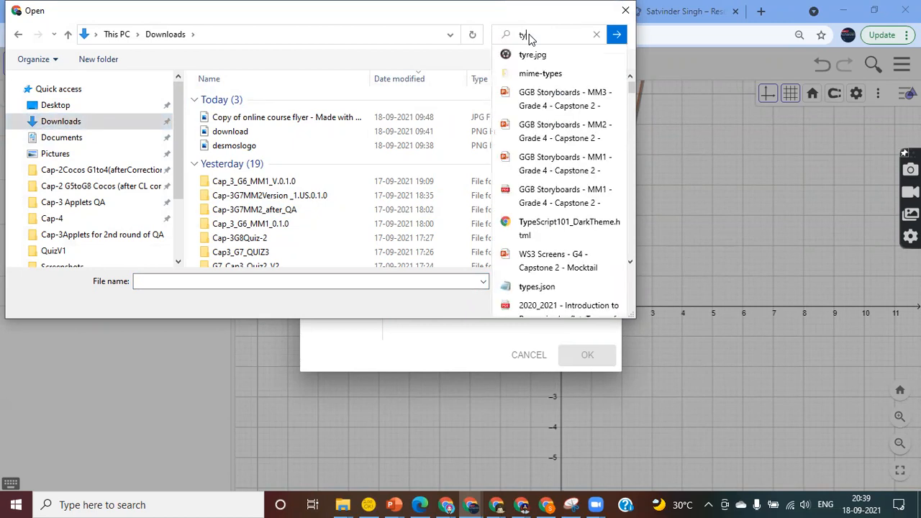
pyautogui.click(528, 54)
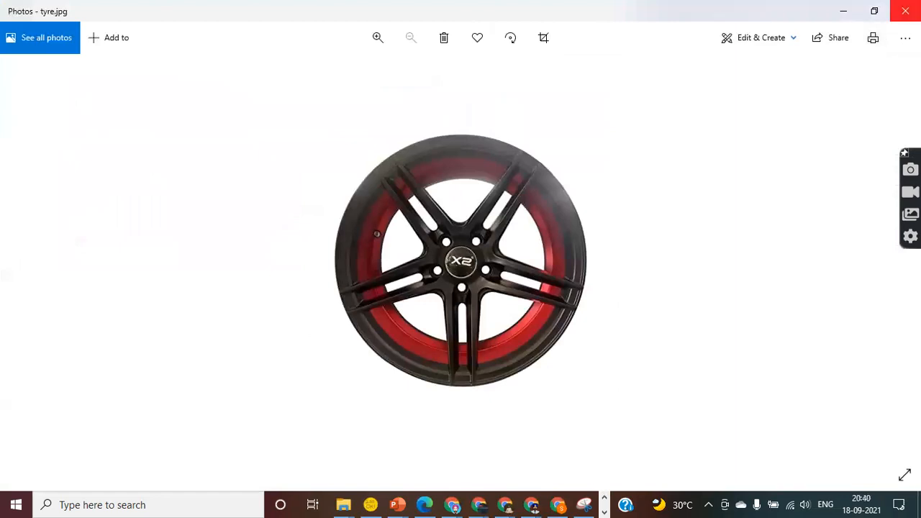
pyautogui.click(905, 11)
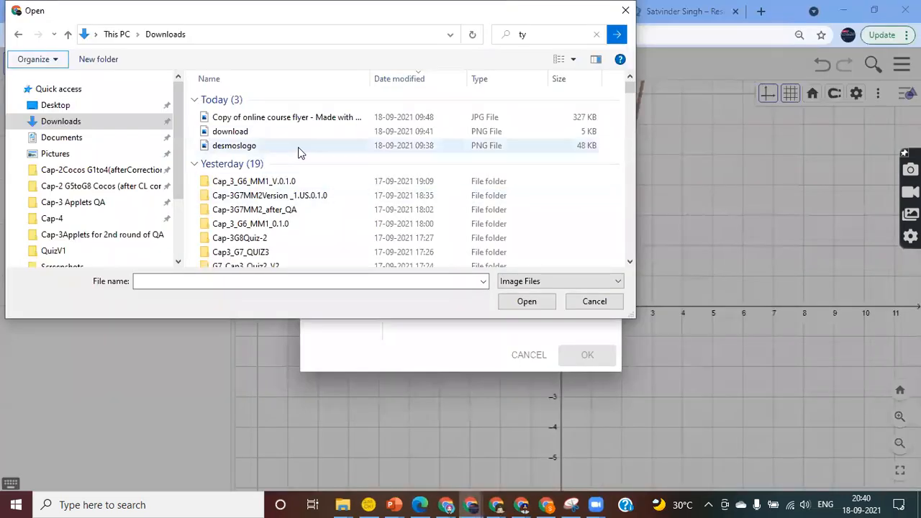
pyautogui.click(533, 33)
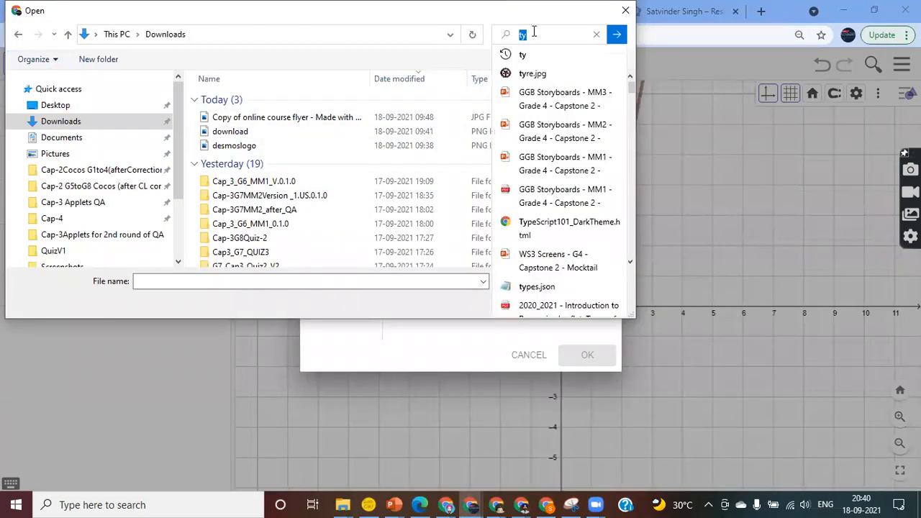
pyautogui.click(530, 75)
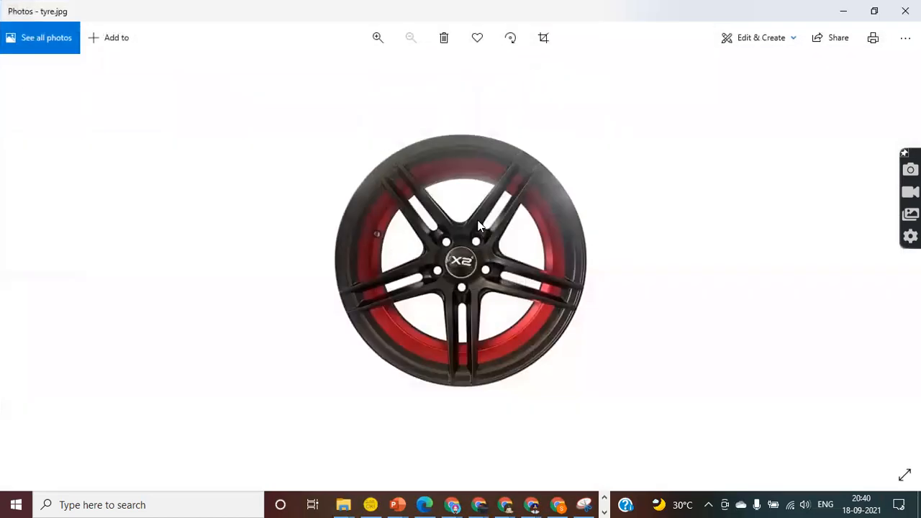
pyautogui.click(905, 10)
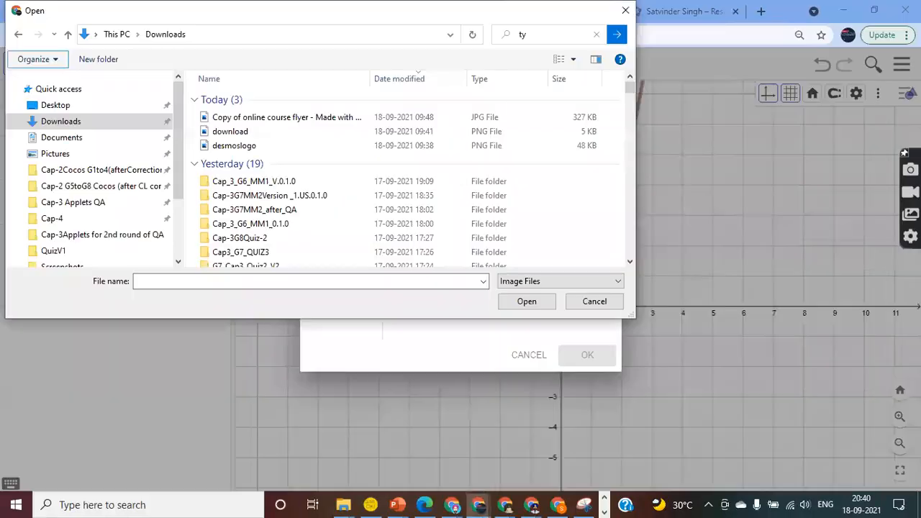
# Choose the Cross PNG file from the Downloads folder and insert it into the graphics view.
pyautogui.scroll(-10, 344, 230)
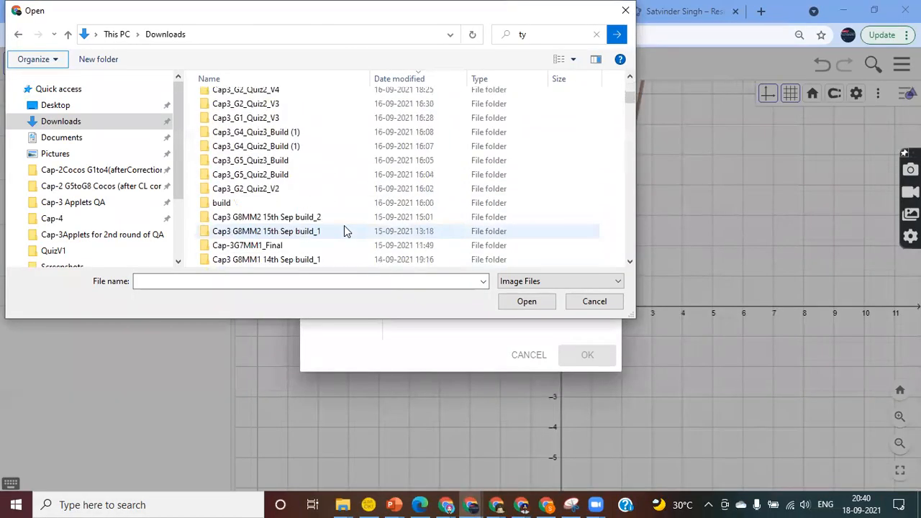
pyautogui.scroll(-8, 344, 229)
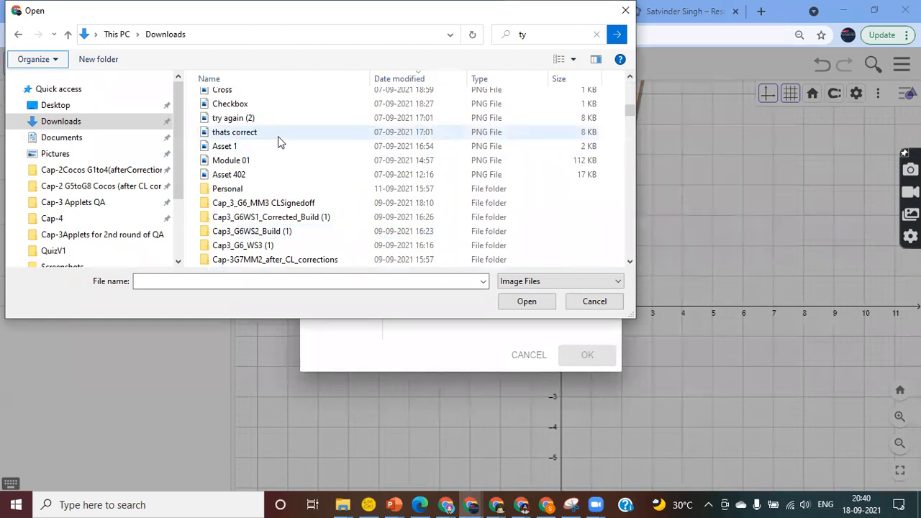
pyautogui.click(225, 93)
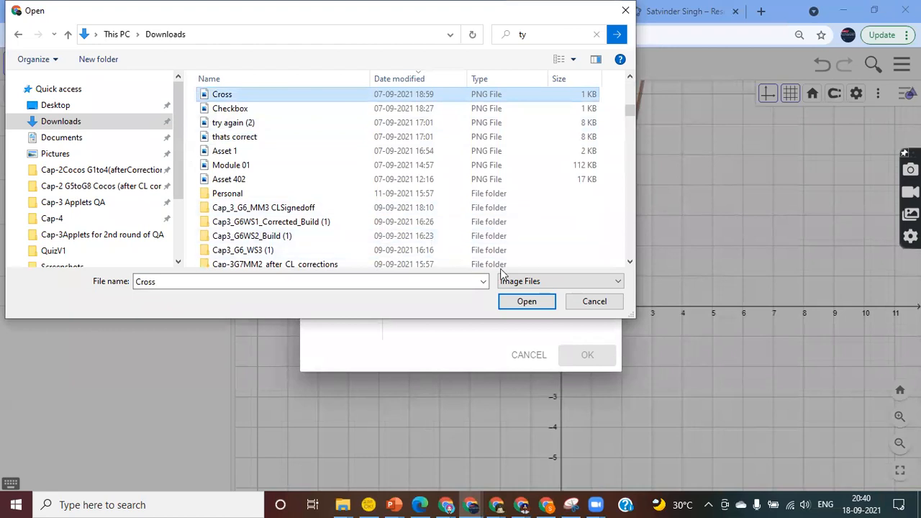
pyautogui.click(525, 303)
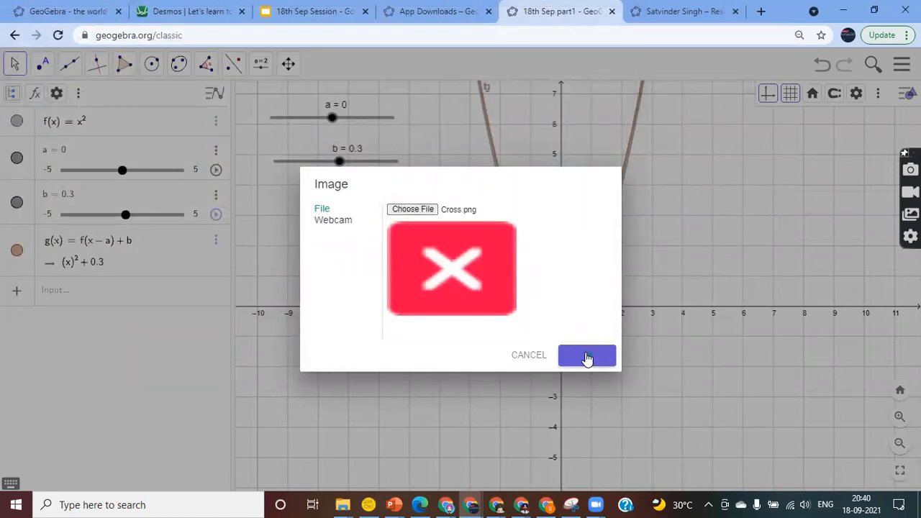
pyautogui.click(585, 356)
# Create a translated copy of the inserted image with the command Translate(pic1, (a, b)).
pyautogui.click(72, 380)
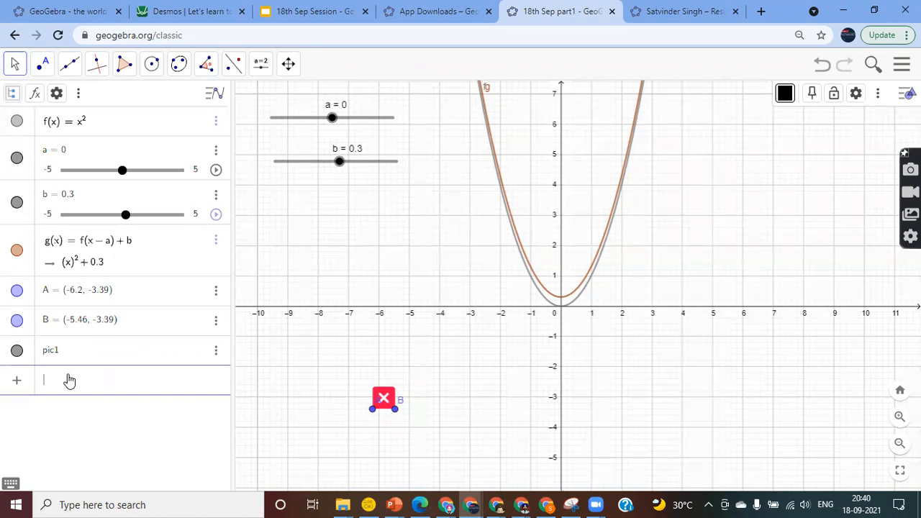
pyautogui.write('tra')
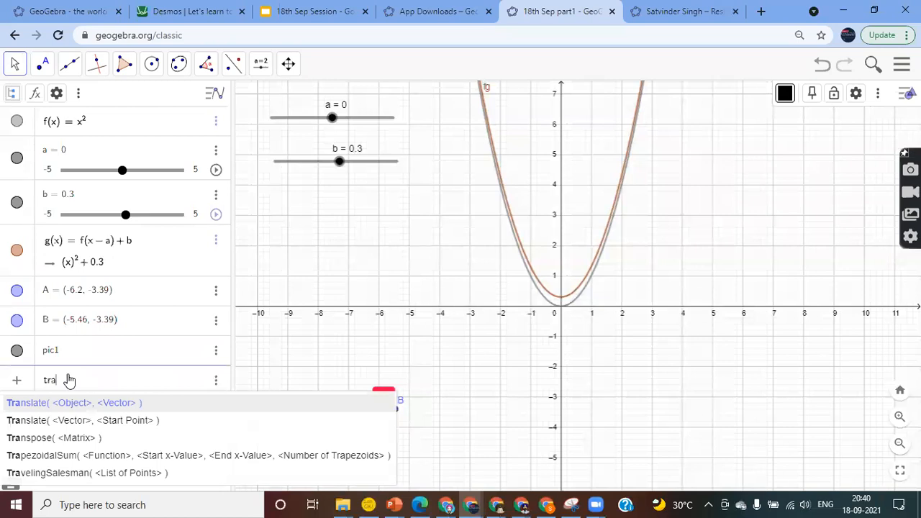
pyautogui.press('Return')
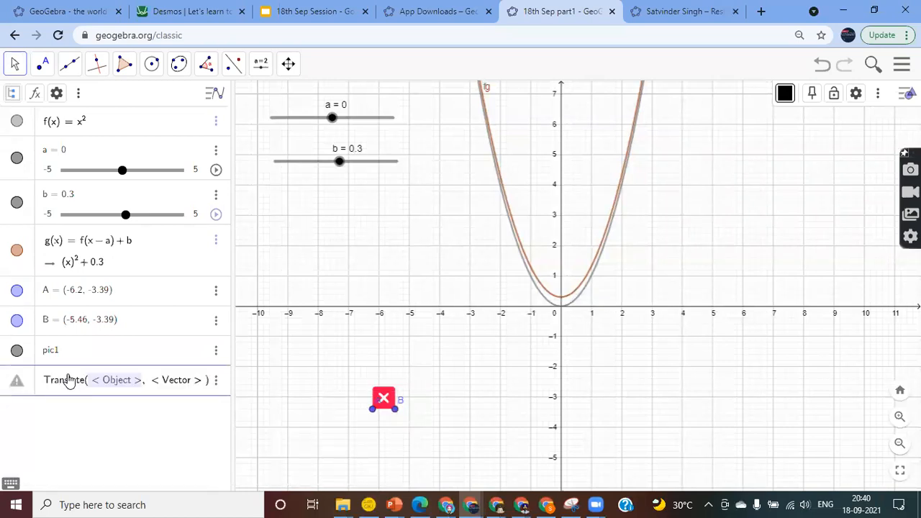
pyautogui.write('pic1, ')
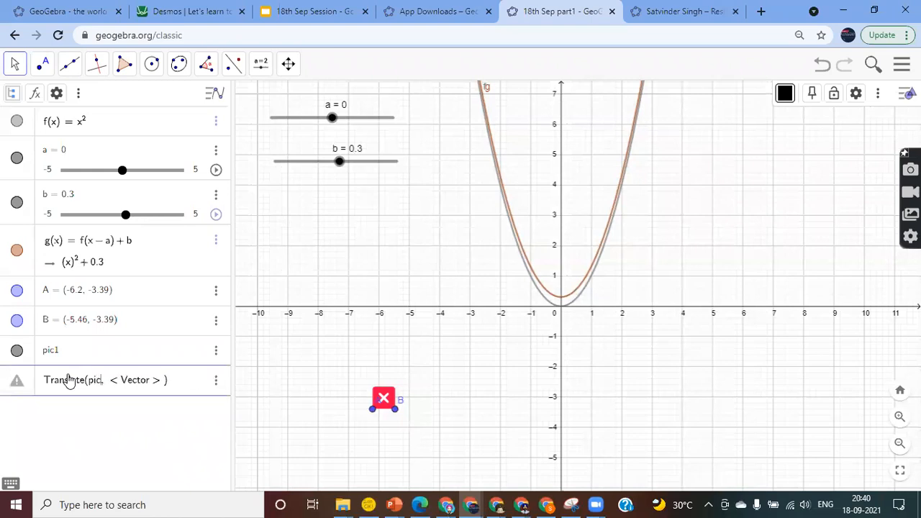
pyautogui.write('(a')
pyautogui.write(', b')
pyautogui.press('Return')
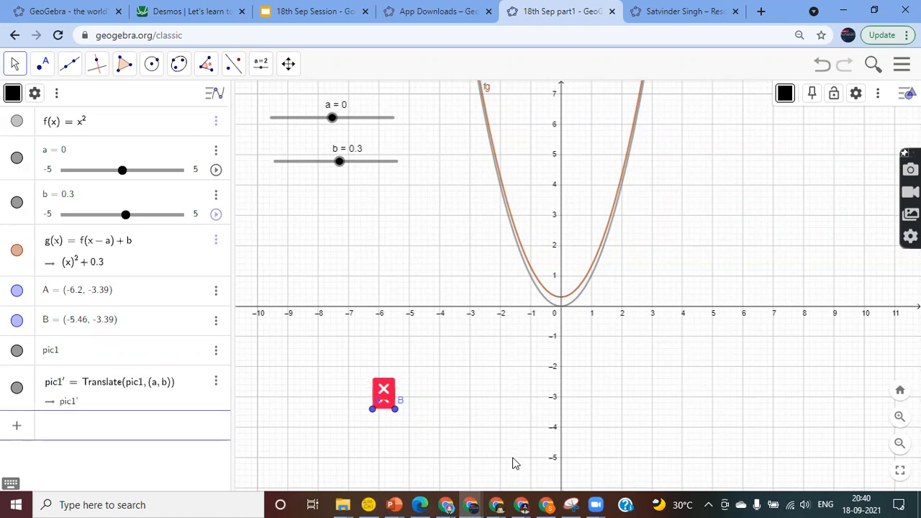
# Try to vary slider a to translate the copied image.
pyautogui.moveTo(338, 123)
pyautogui.mouseDown()
pyautogui.moveTo(353, 127)
pyautogui.moveTo(333, 126)
pyautogui.mouseUp()
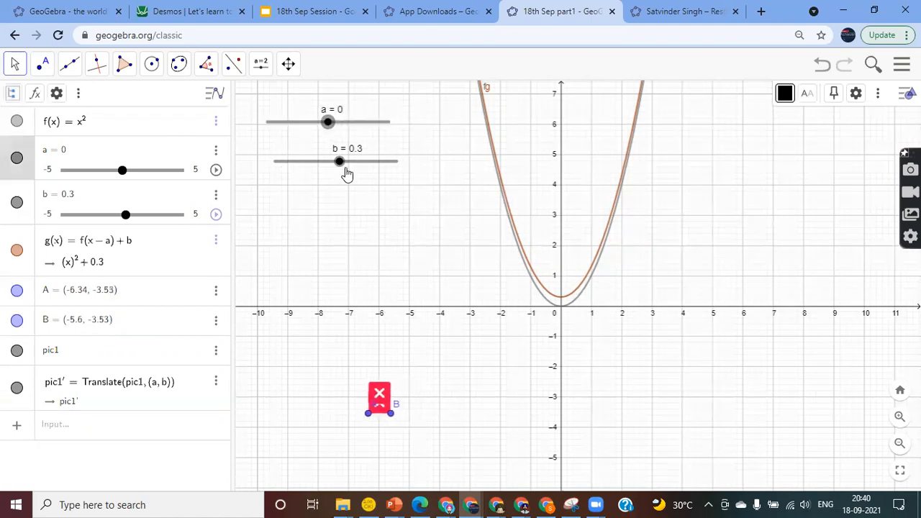